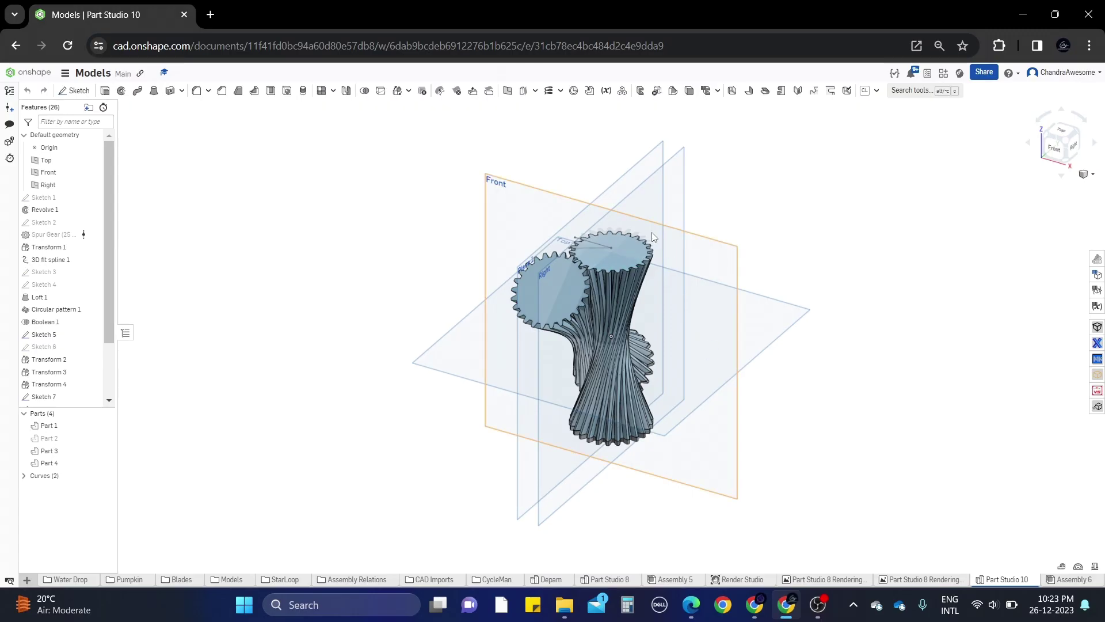
# Examine the twisted gear model in Part Studio 10 from several angles
pyautogui.scroll(5, 635, 267)
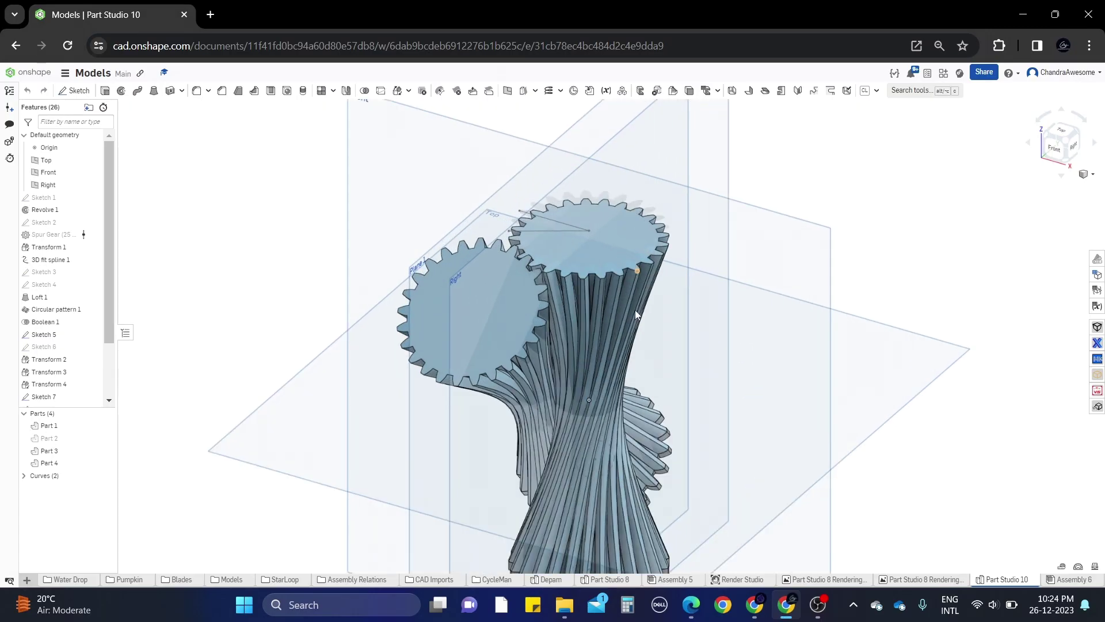
pyautogui.moveTo(610, 420); pyautogui.dragTo(595, 368, button='middle')
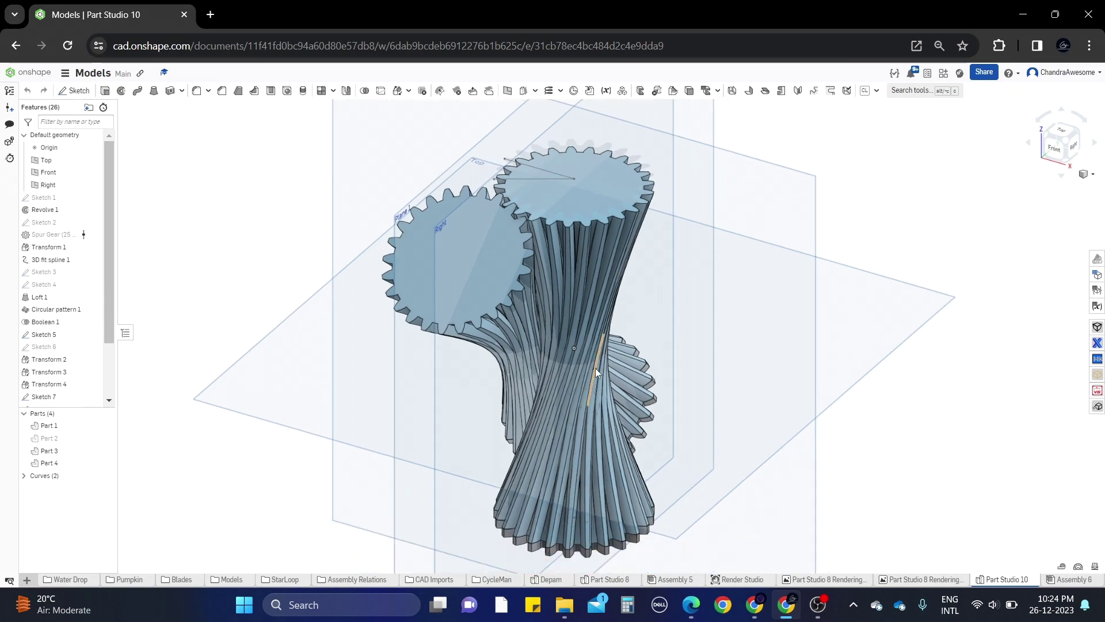
pyautogui.moveTo(589, 368); pyautogui.dragTo(601, 305, button='right')
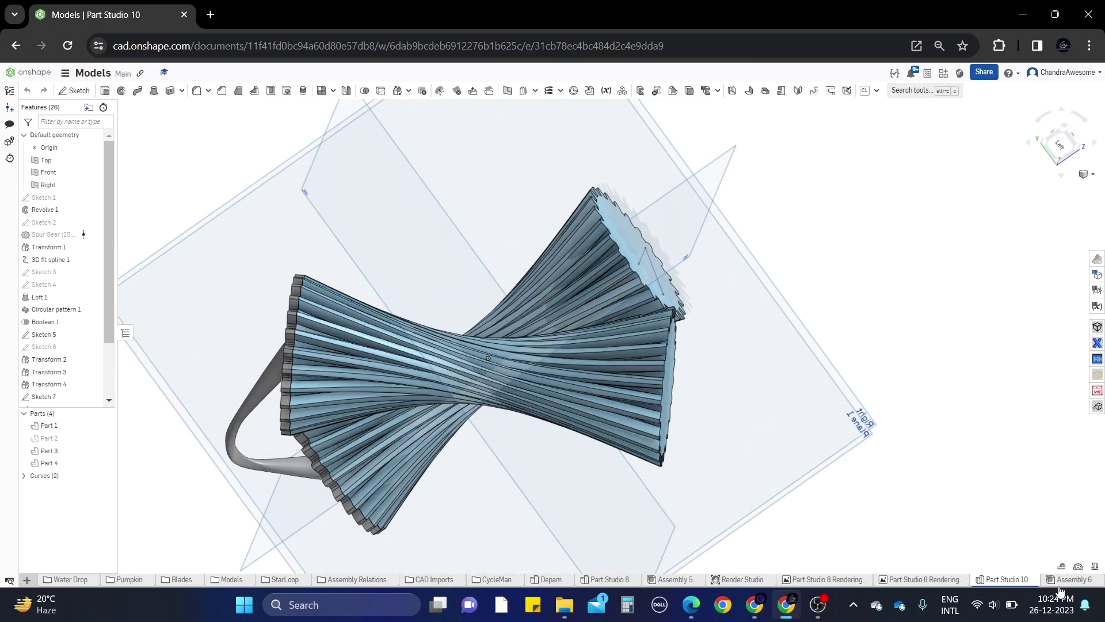
# Switch to Assembly 6 and play the Revolute 2 mate animation from 0 to 360 degrees
pyautogui.click(1065, 580)
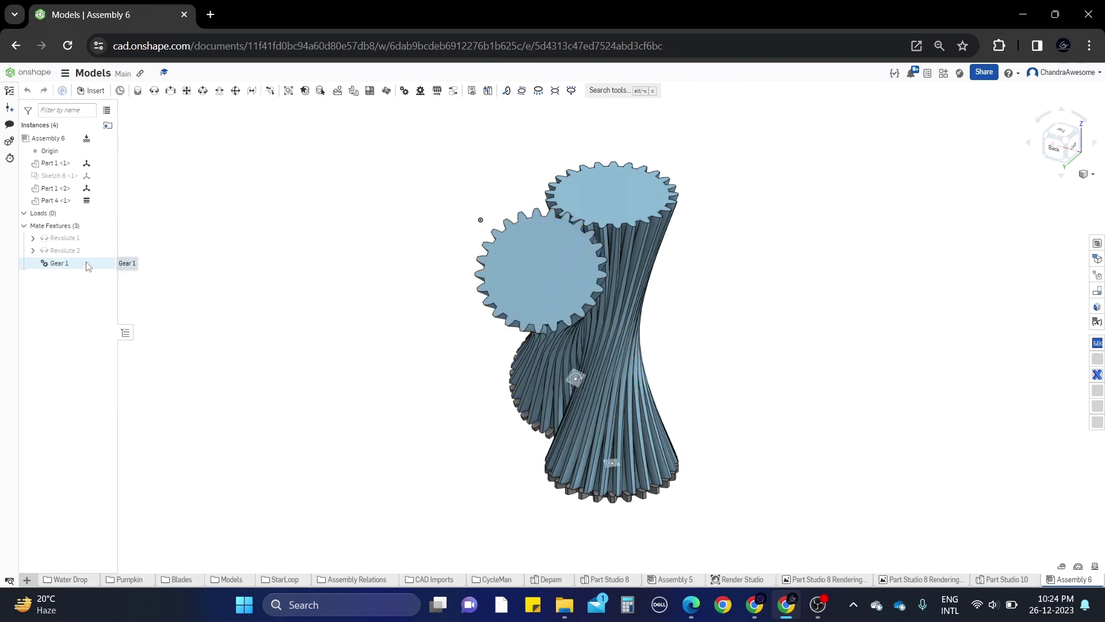
pyautogui.rightClick(66, 251)
pyautogui.click(134, 358)
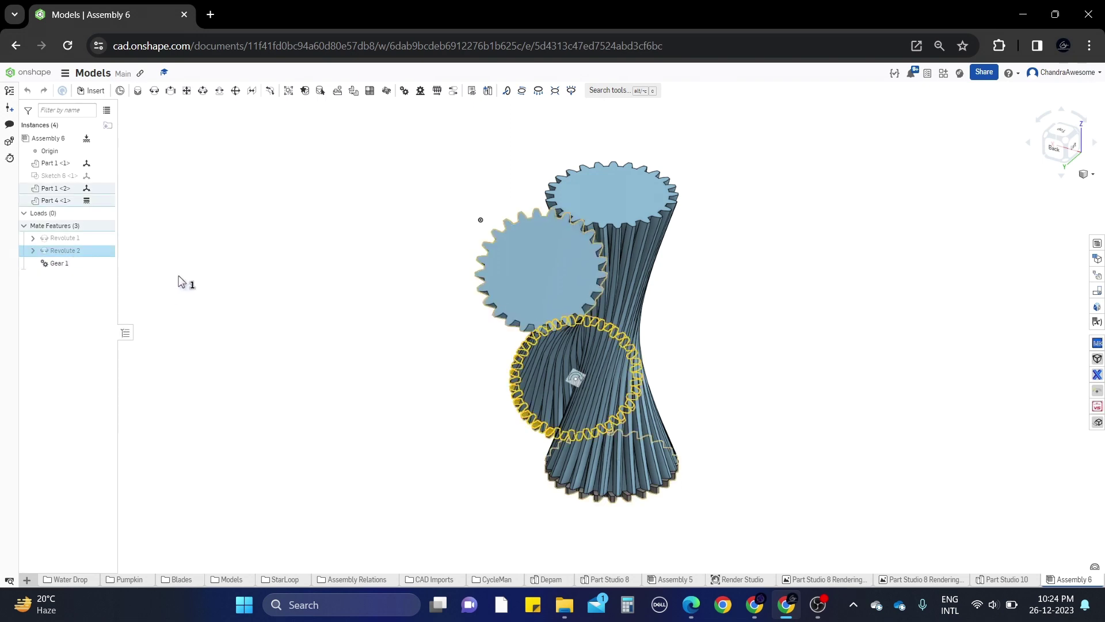
pyautogui.click(156, 210)
# Inspect the meshing twisted gears and their connecting arm from several angles during the animation, ending with the animation closed
pyautogui.scroll(3, 595, 237)
pyautogui.moveTo(595, 237); pyautogui.dragTo(662, 260, button='right')
pyautogui.scroll(-3, 662, 260)
pyautogui.scroll(-2, 661, 260)
pyautogui.moveTo(403, 248); pyautogui.dragTo(607, 236, button='right')
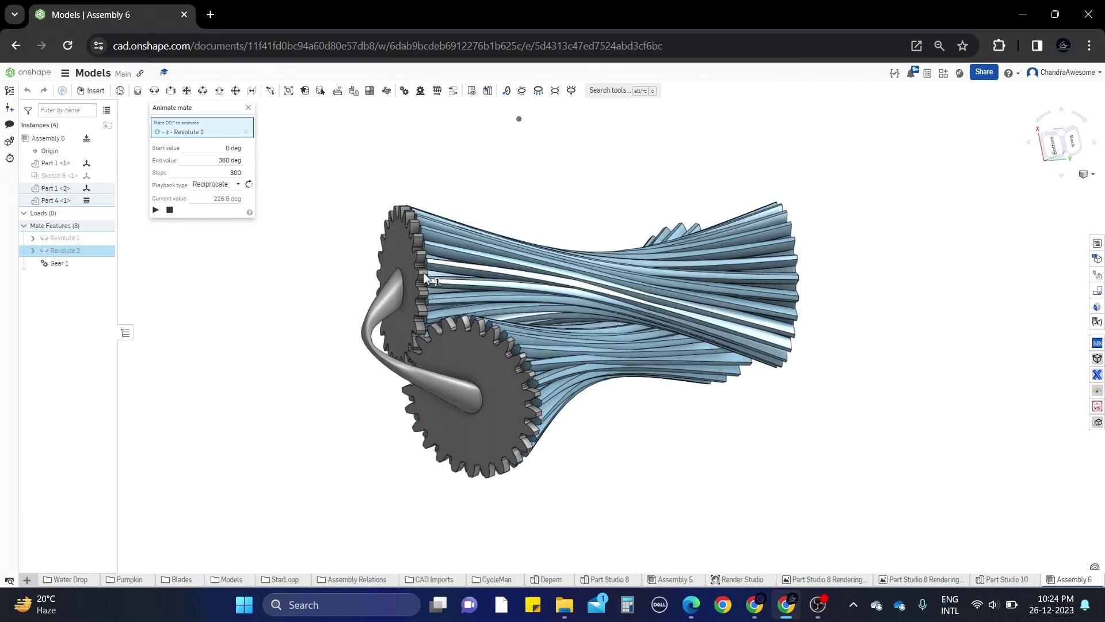
pyautogui.moveTo(461, 347); pyautogui.dragTo(496, 343, button='right')
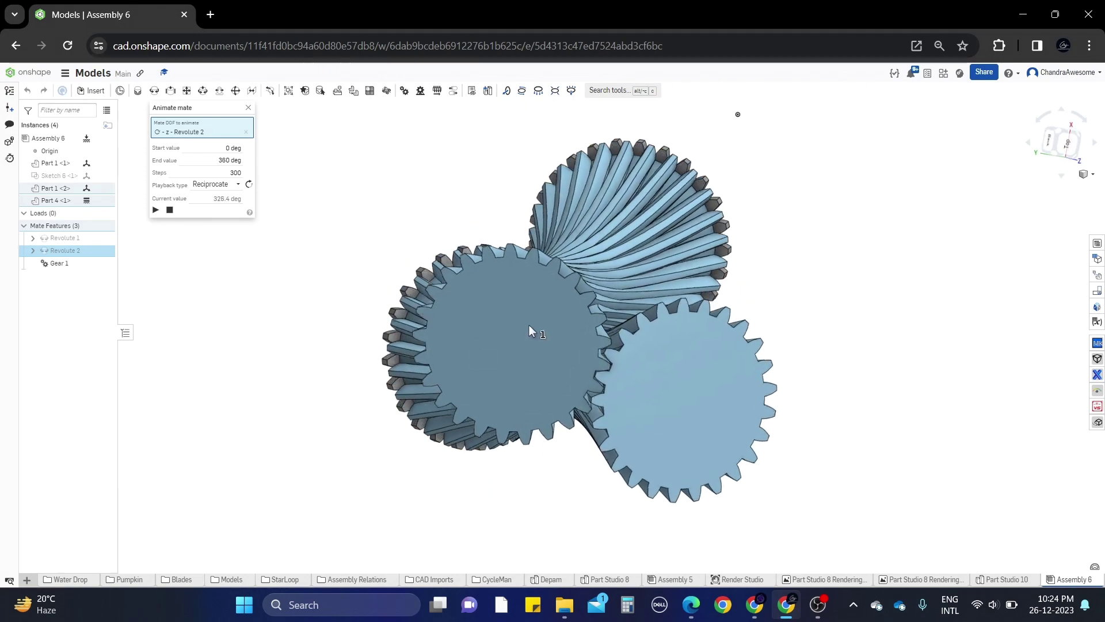
pyautogui.moveTo(614, 305); pyautogui.dragTo(611, 349, button='right')
pyautogui.scroll(-3, 611, 349)
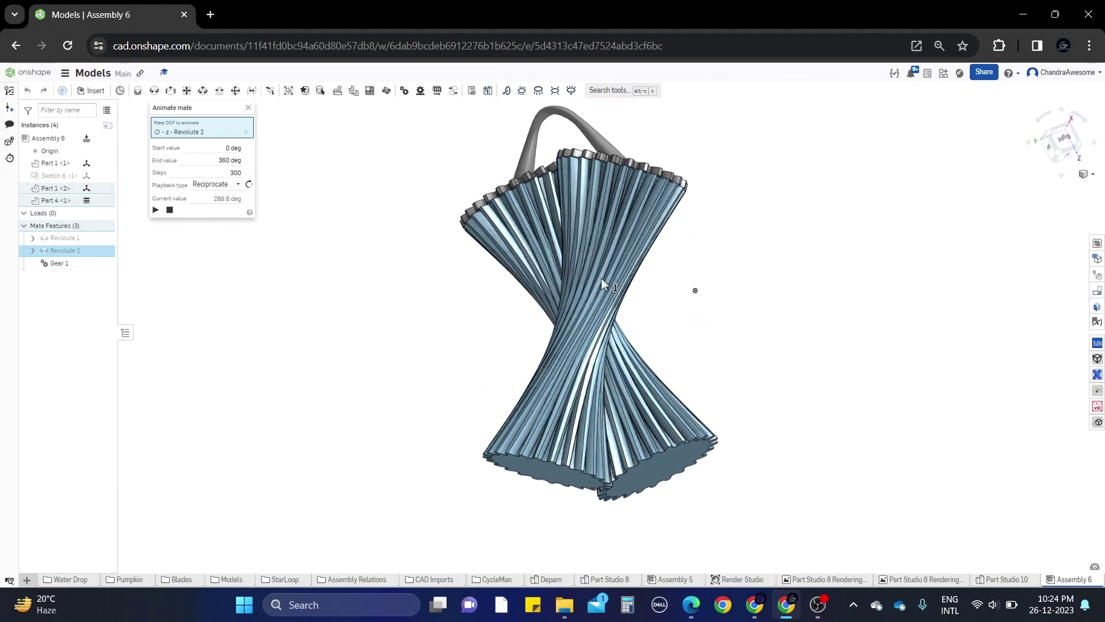
pyautogui.click(250, 108)
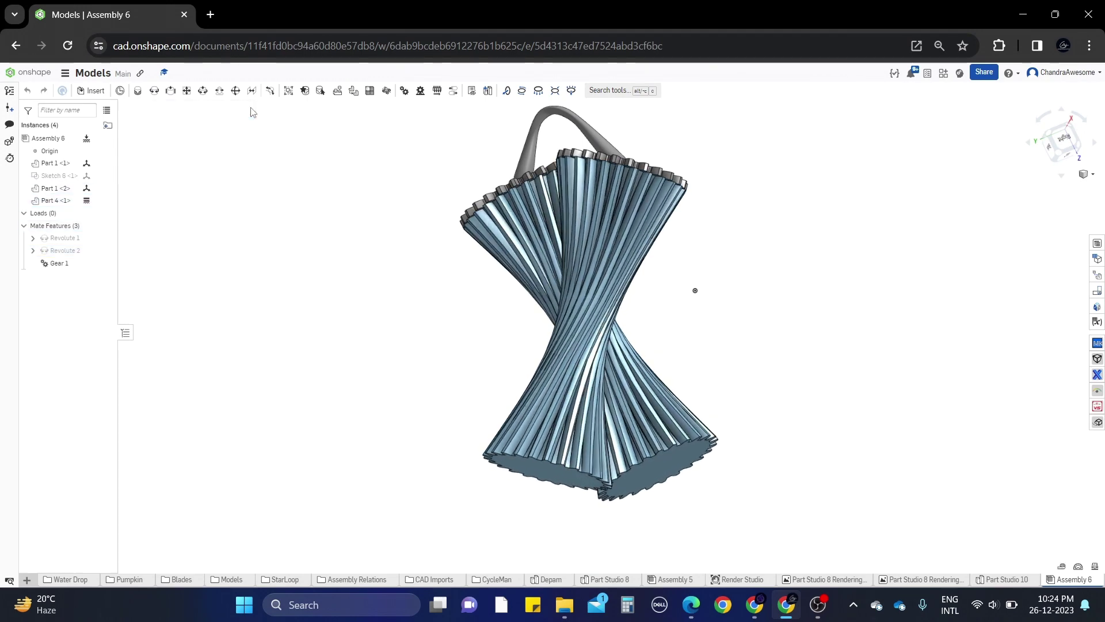
# Return to Part Studio 10 and create a new Part Studio in the document
pyautogui.click(1003, 580)
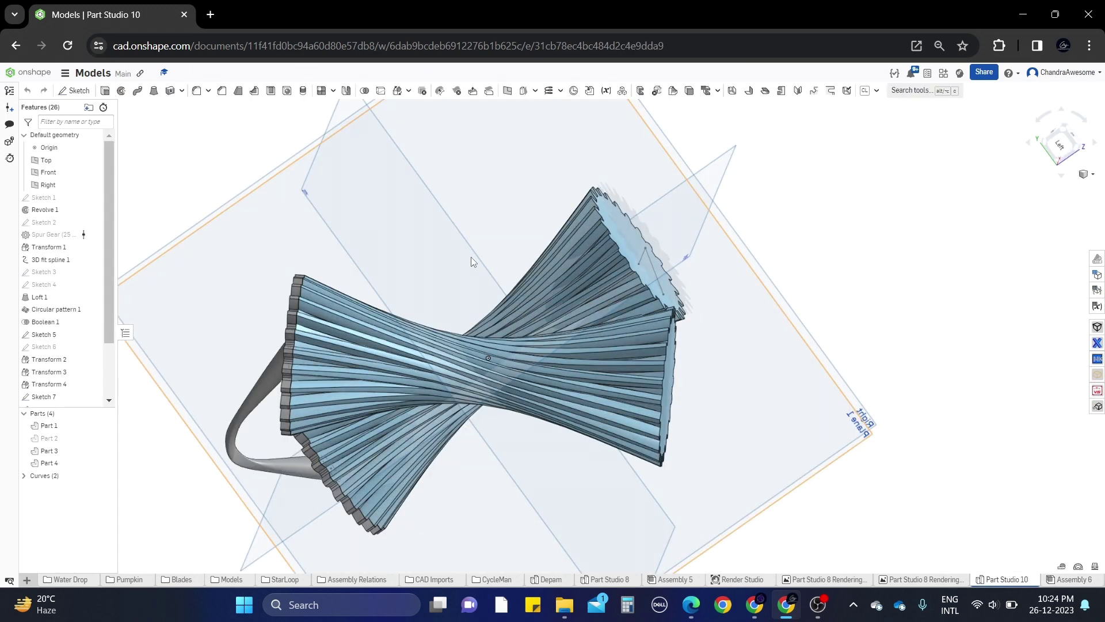
pyautogui.click(26, 579)
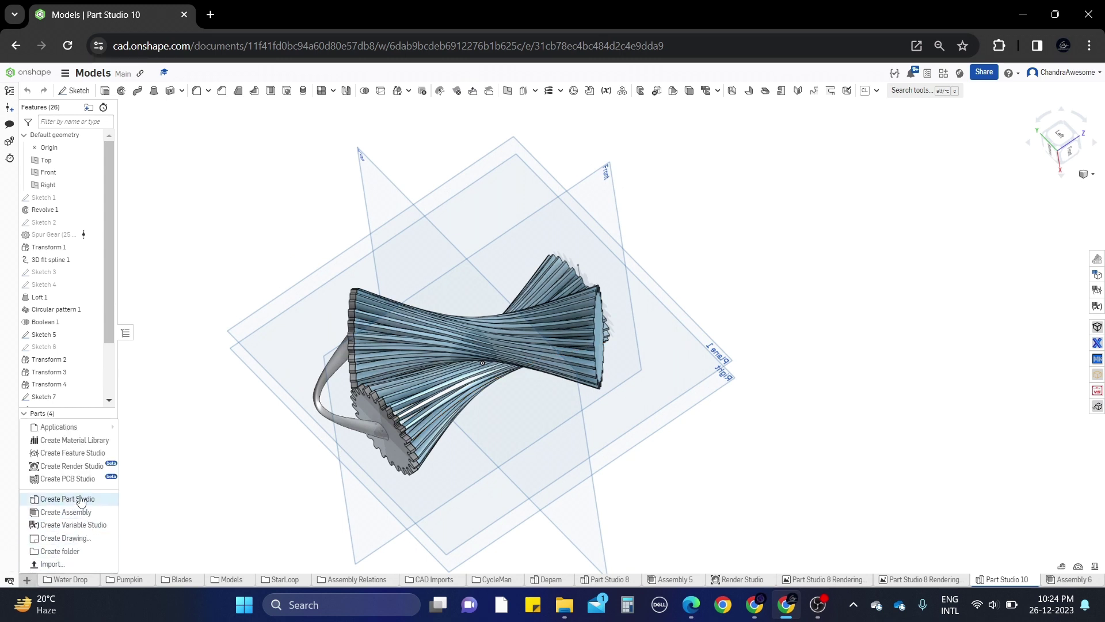
pyautogui.click(998, 582)
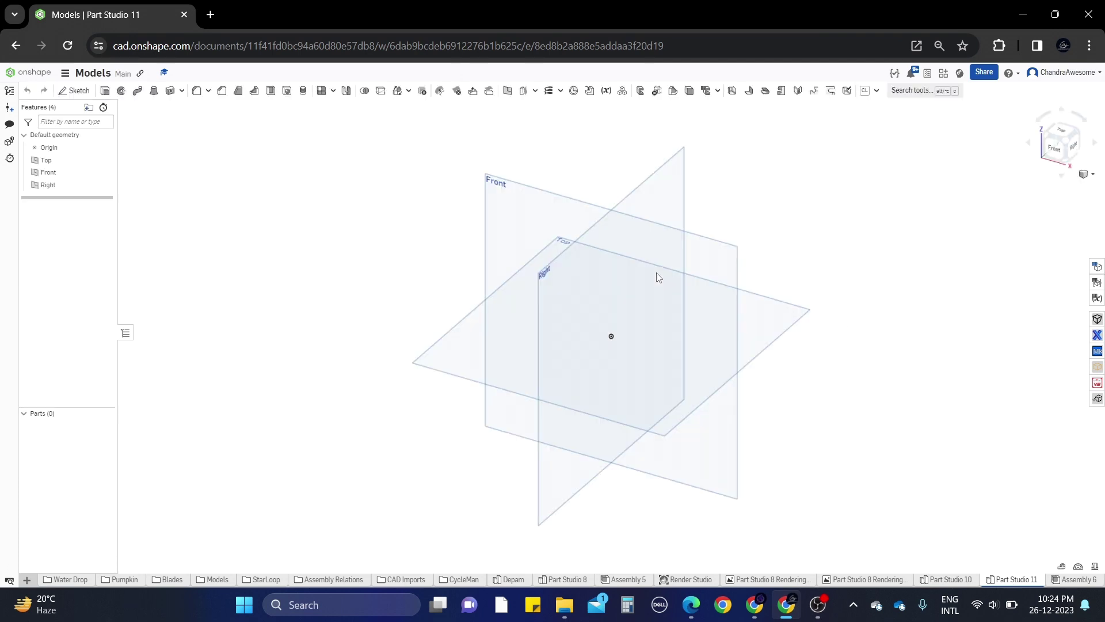
# In a new sketch on the Front plane, draw a center-point rectangle about 1.5 in wide and 4.5 in tall, centered on the origin
pyautogui.click(1058, 149)
pyautogui.click(479, 213)
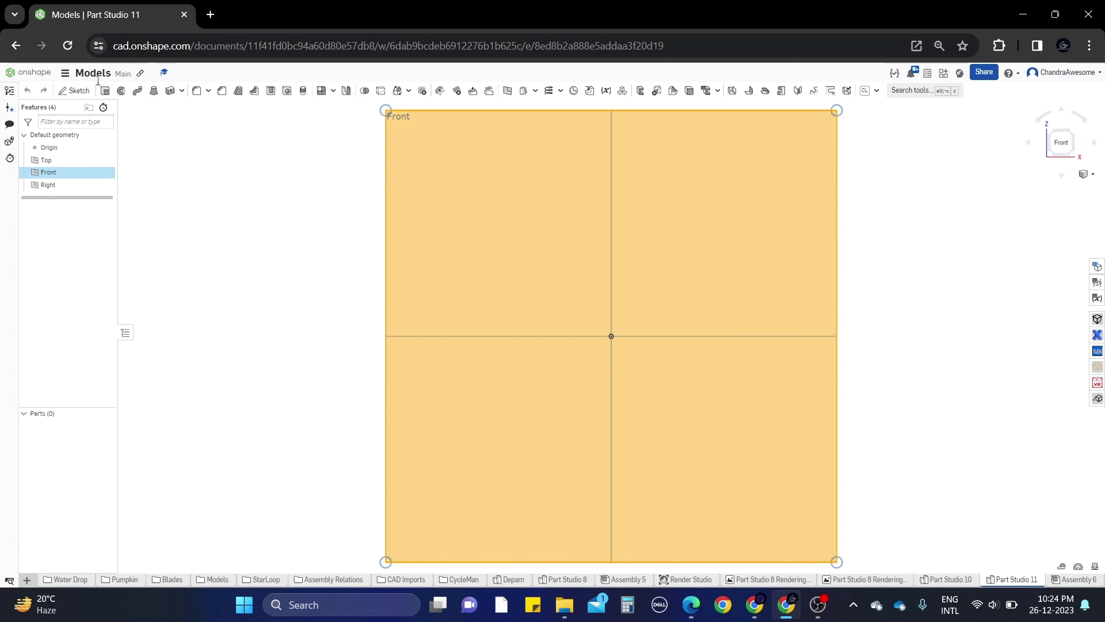
pyautogui.click(75, 90)
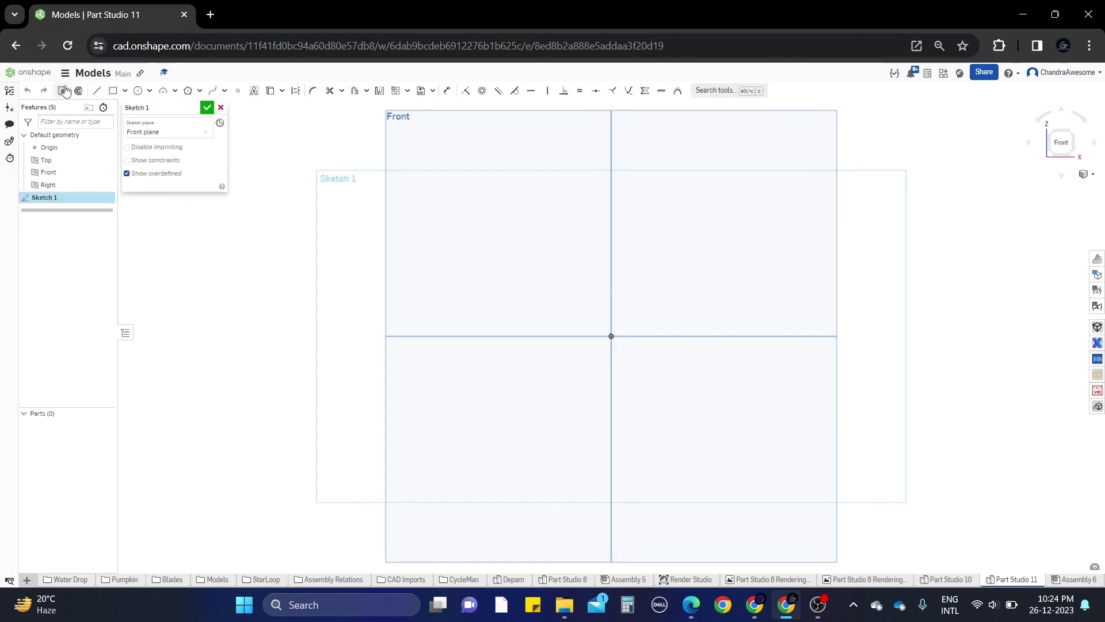
pyautogui.click(125, 91)
pyautogui.click(144, 119)
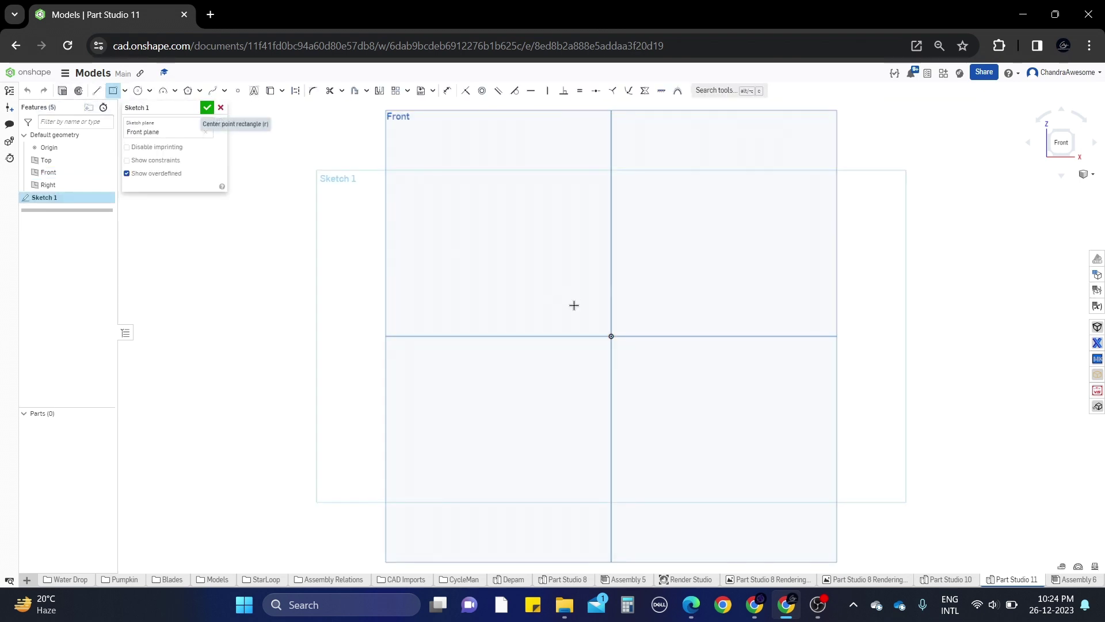
pyautogui.click(611, 336)
pyautogui.click(667, 174)
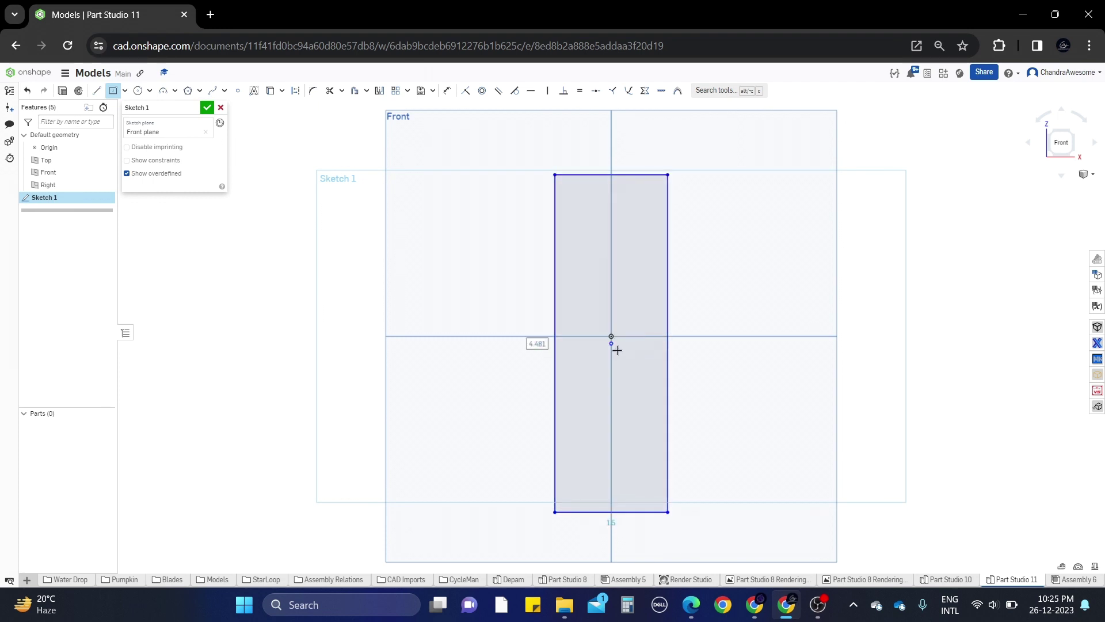
pyautogui.moveTo(612, 341); pyautogui.dragTo(612, 336)
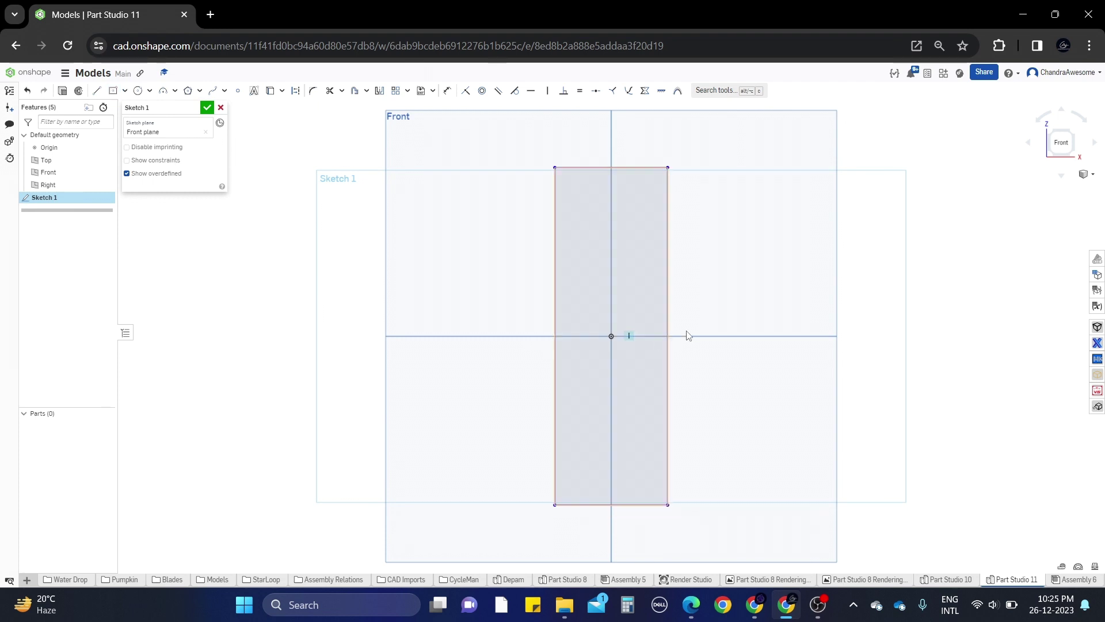
# Dimension the rectangle to 4 in high and 1.5 in wide
pyautogui.click(668, 301)
pyautogui.click(716, 302)
pyautogui.press('Return')
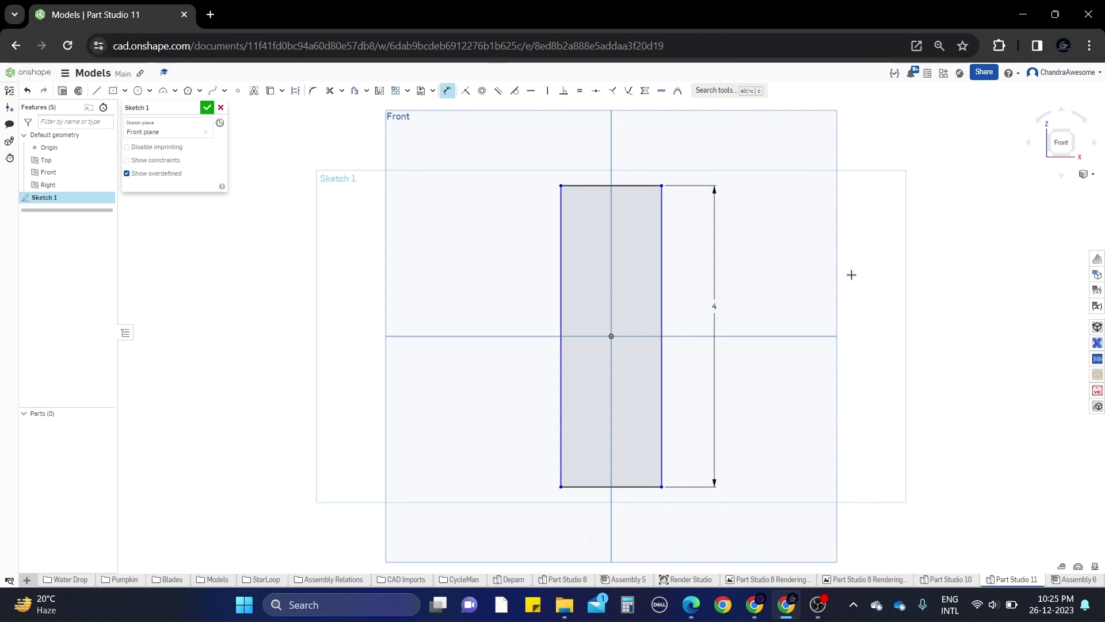
pyautogui.click(588, 185)
pyautogui.click(586, 149)
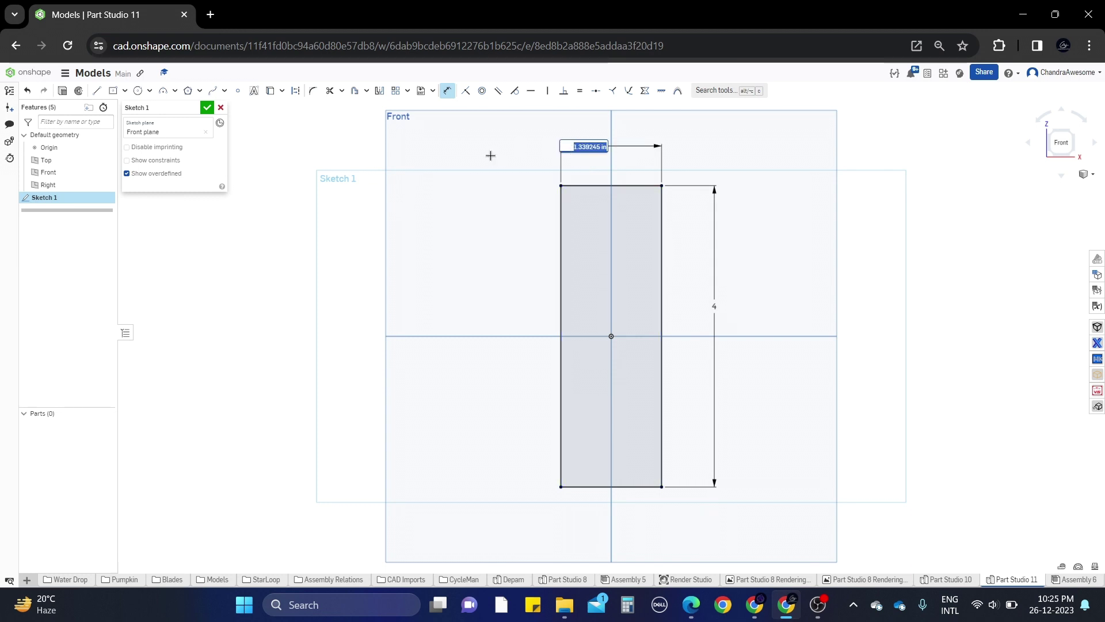
pyautogui.write('1.5')
pyautogui.press('Return')
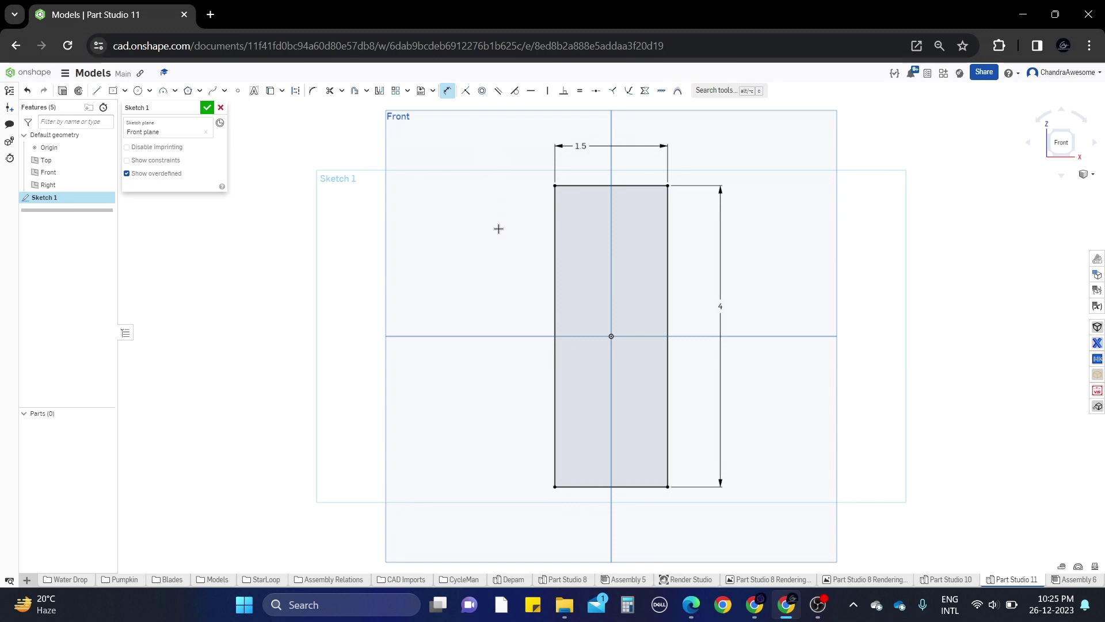
# Draw an inward-curving arc between the rectangle's two left corners and set its radius to 5 in
pyautogui.click(163, 90)
pyautogui.click(555, 487)
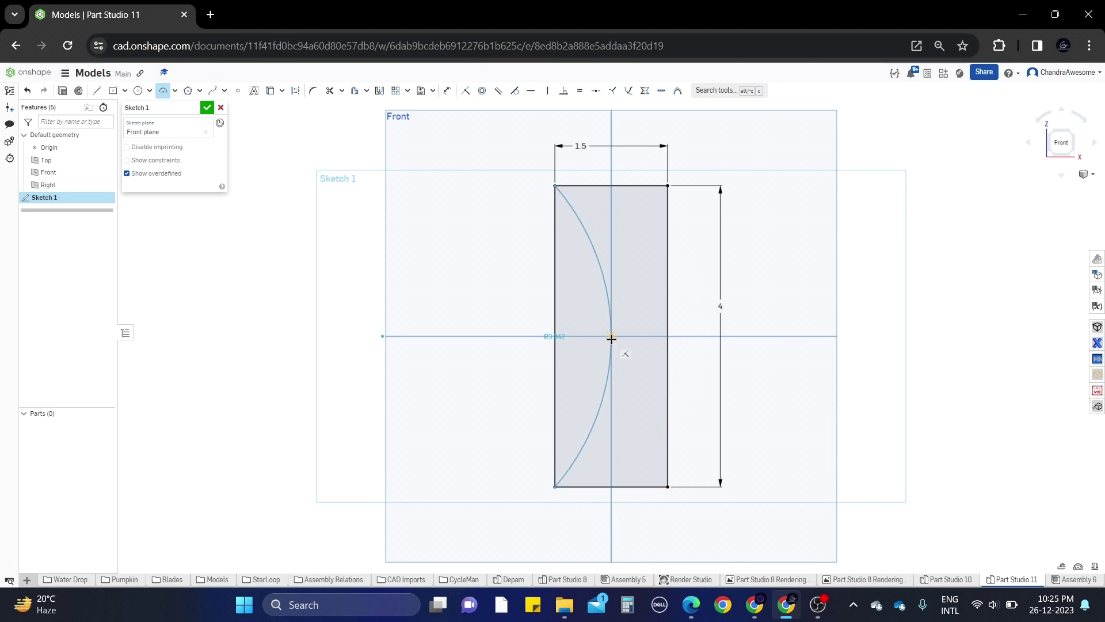
pyautogui.click(586, 336)
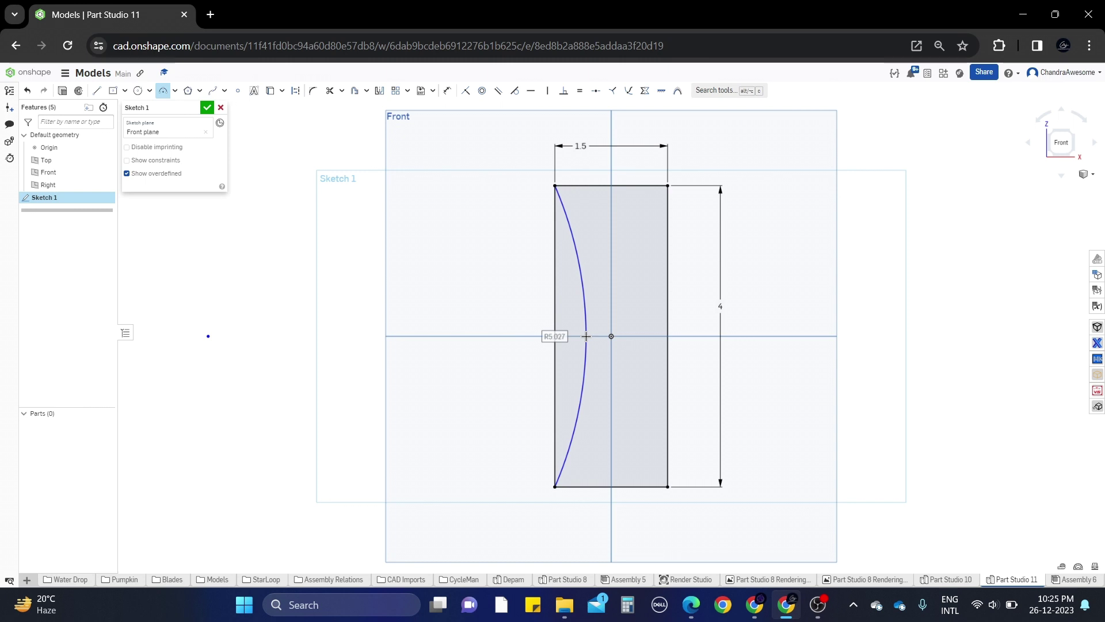
pyautogui.press('d')
pyautogui.click(585, 326)
pyautogui.click(502, 305)
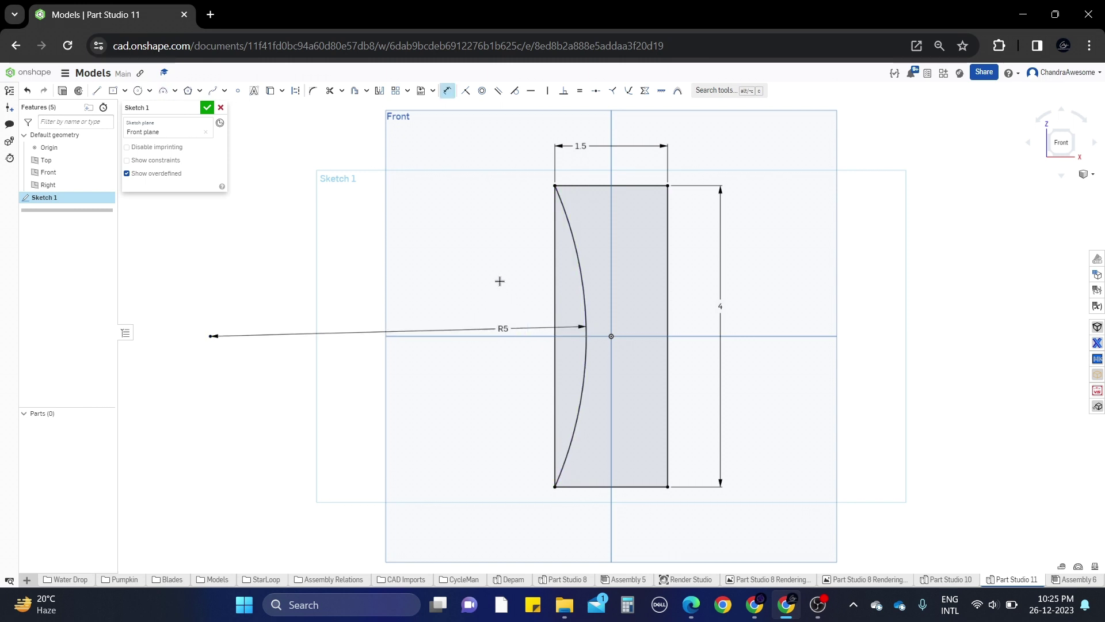
# Draw a vertical line through the origin from the rectangle's top edge to its bottom edge and finish the sketch
pyautogui.click(97, 90)
pyautogui.click(611, 185)
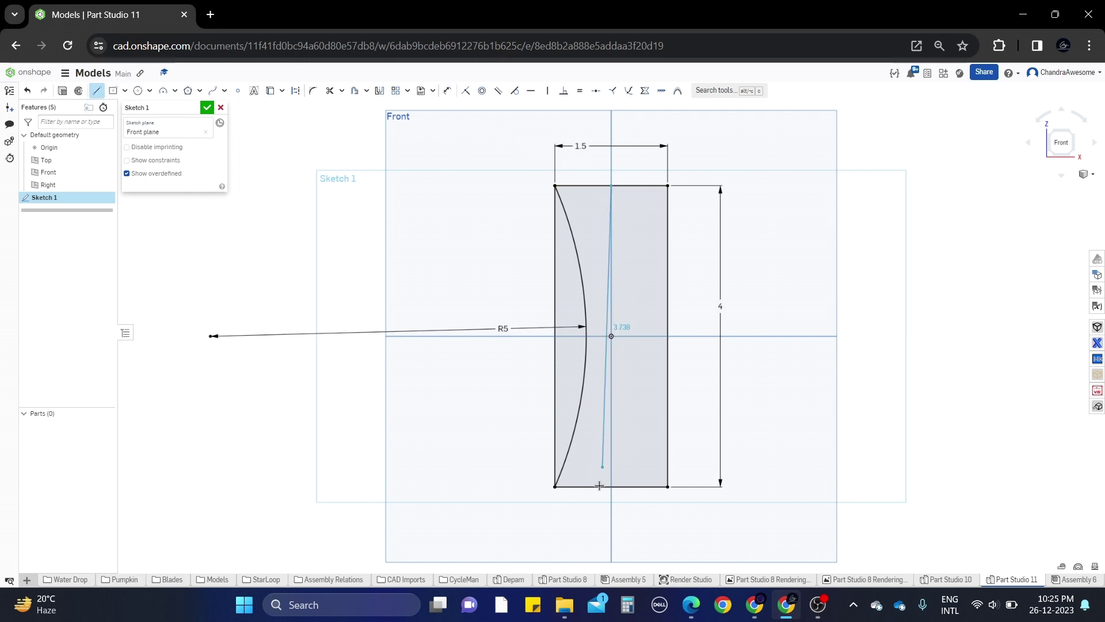
pyautogui.click(611, 486)
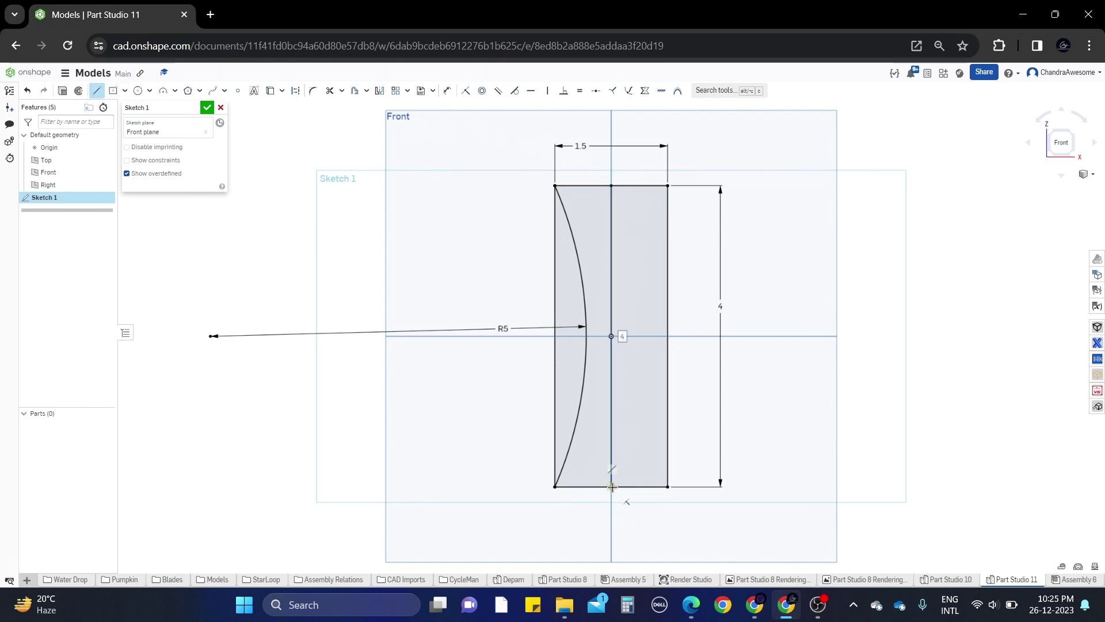
pyautogui.click(379, 91)
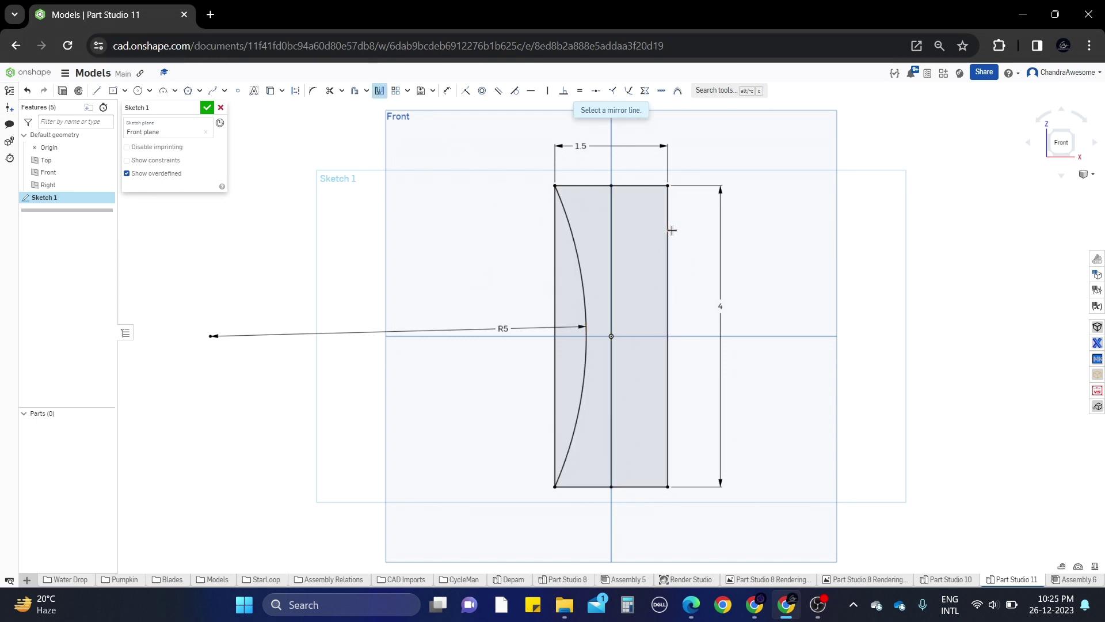
pyautogui.click(379, 92)
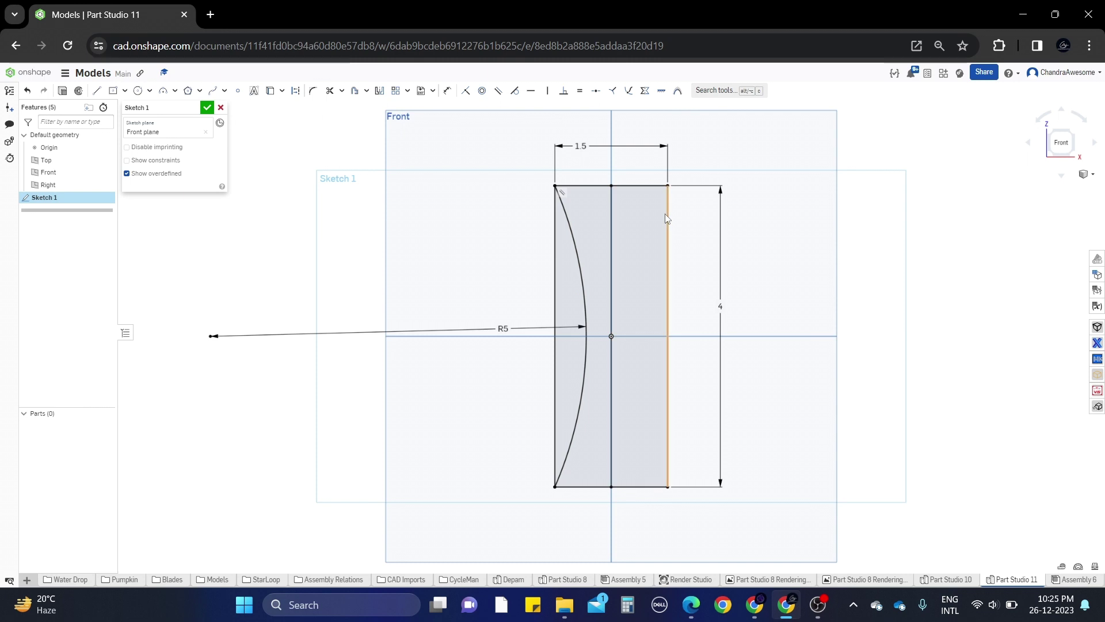
pyautogui.moveTo(665, 214); pyautogui.dragTo(644, 215, button='middle')
pyautogui.scroll(2, 588, 212)
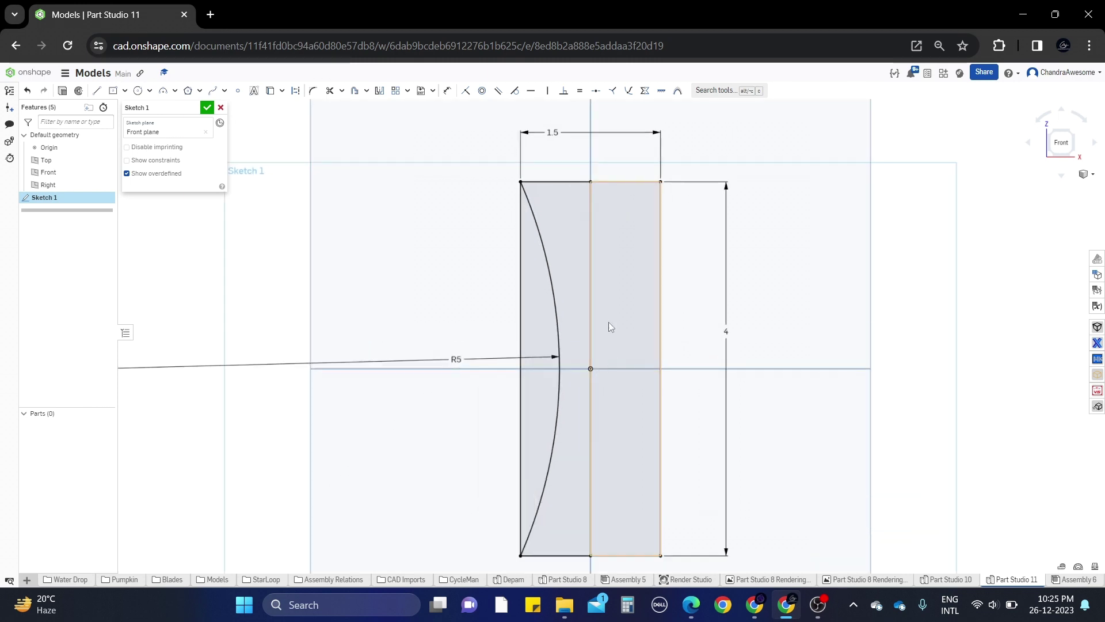
pyautogui.click(206, 108)
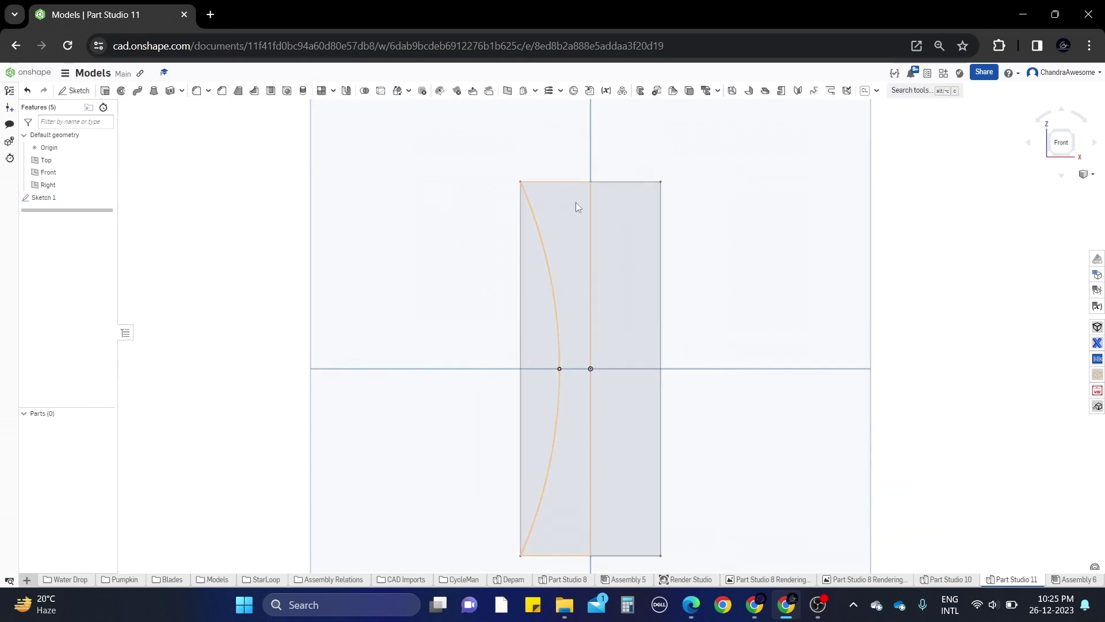
# Revolve the region between the arc and the vertical center line a full turn around that line as a new solid
pyautogui.click(121, 91)
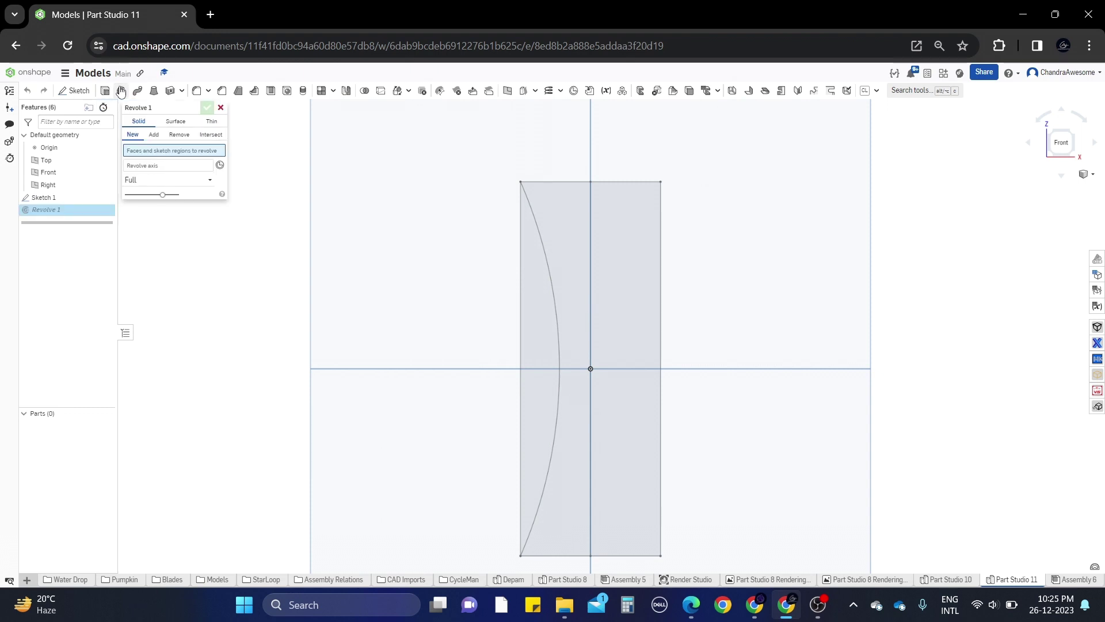
pyautogui.scroll(-2, 276, 185)
pyautogui.moveTo(277, 185); pyautogui.dragTo(282, 198, button='right')
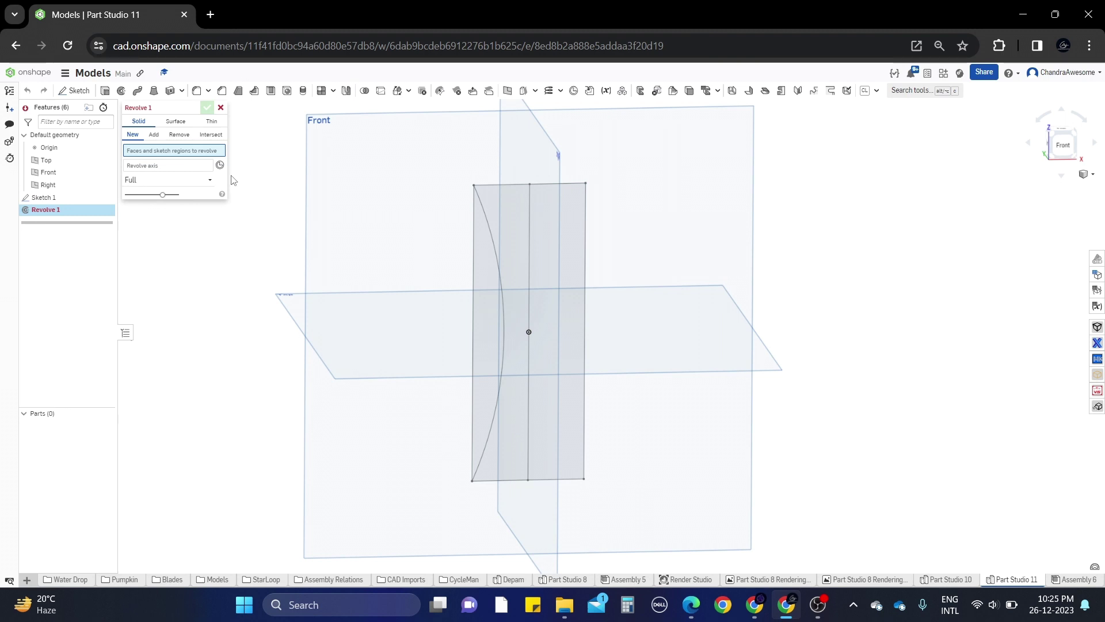
pyautogui.click(509, 228)
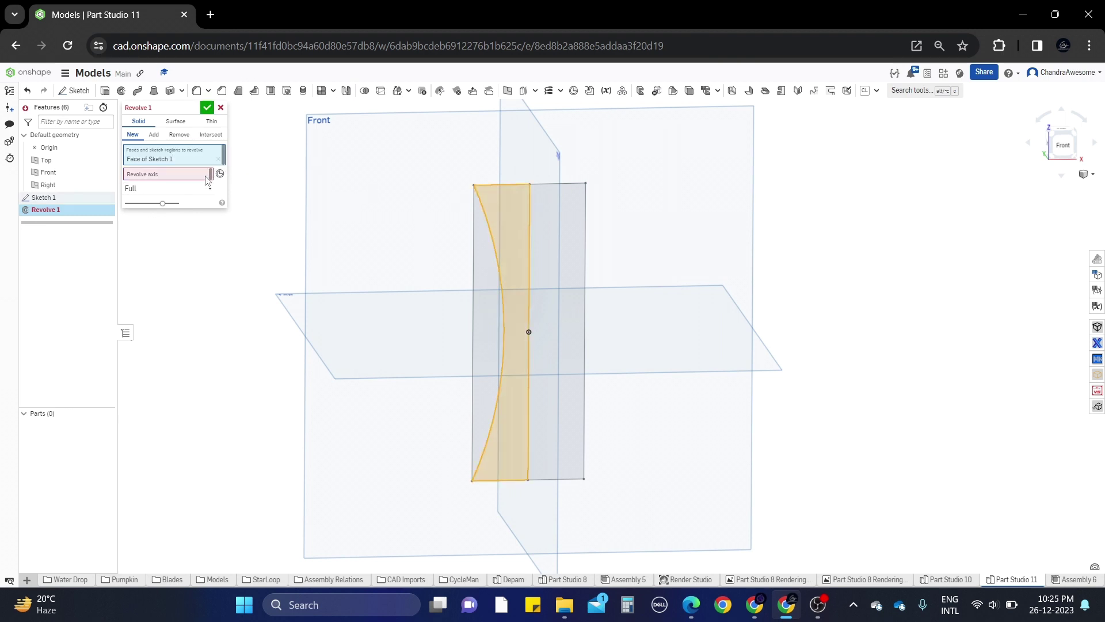
pyautogui.click(530, 232)
pyautogui.moveTo(530, 230); pyautogui.dragTo(584, 267, button='right')
pyautogui.moveTo(460, 222); pyautogui.dragTo(410, 255, button='right')
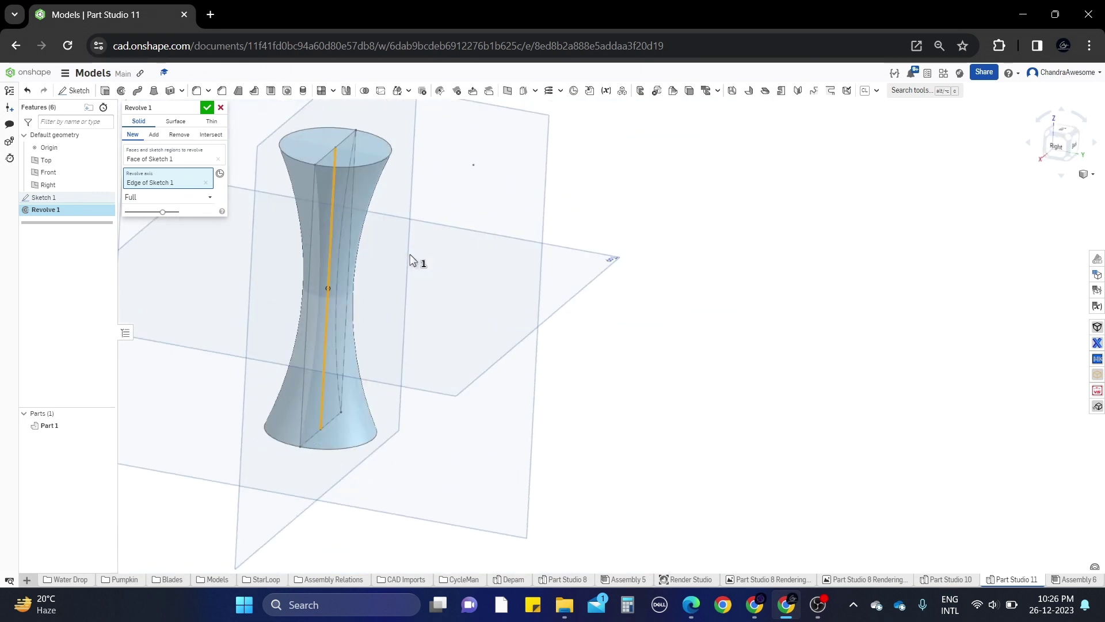
pyautogui.click(207, 107)
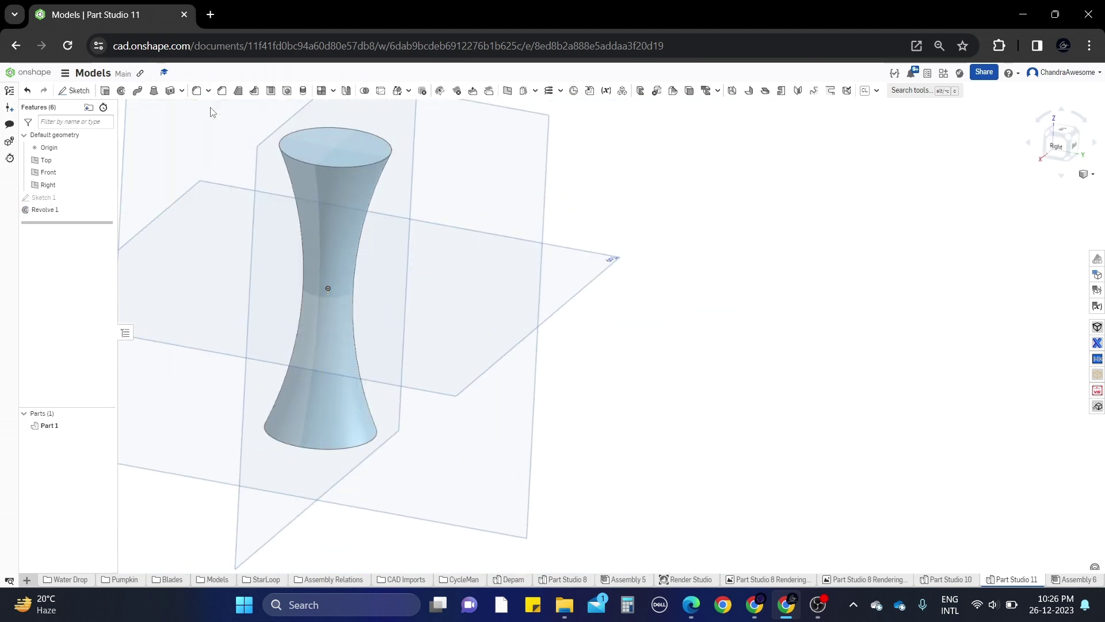
pyautogui.moveTo(305, 162); pyautogui.dragTo(422, 194, button='middle')
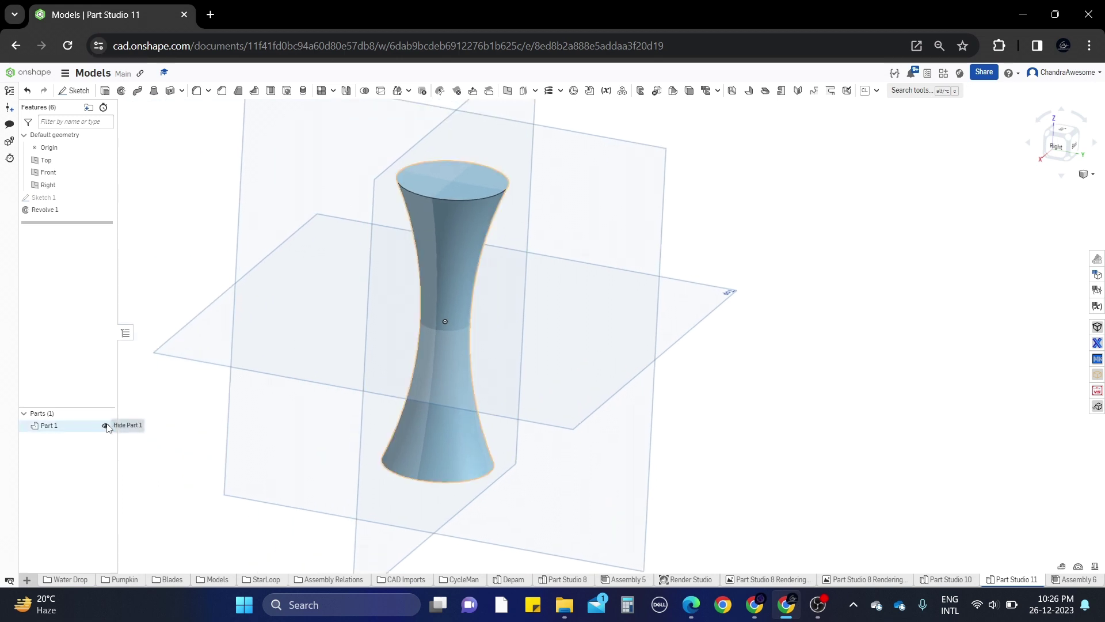
# Show the first sketch and hide the revolved part
pyautogui.click(106, 197)
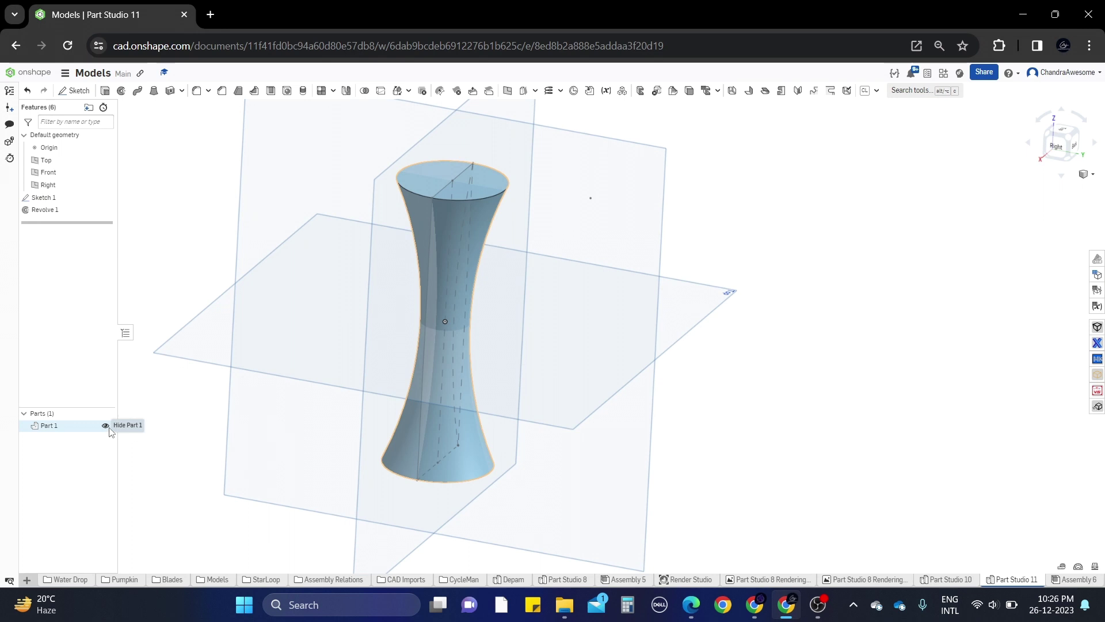
pyautogui.click(106, 426)
pyautogui.moveTo(498, 272)
pyautogui.mouseDown(button='right')
pyautogui.moveTo(471, 261)
pyautogui.moveTo(488, 280)
pyautogui.mouseUp(button='right')
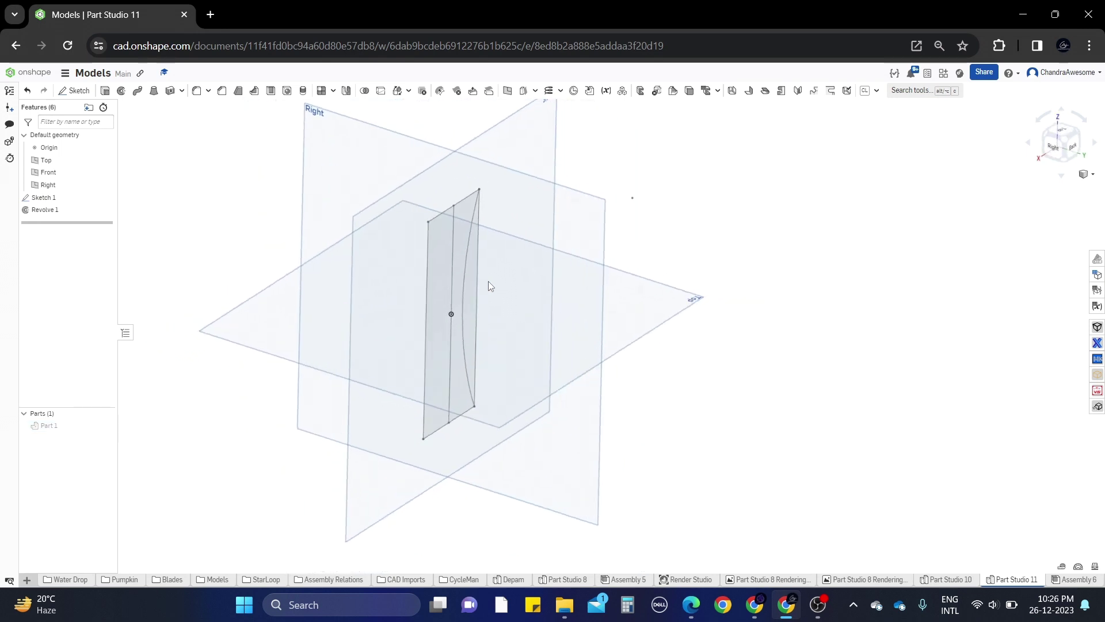
# Create a Plane point plane parallel to the Top plane through the upper endpoint of the sketch's center line
pyautogui.click(255, 321)
pyautogui.rightClick(255, 321)
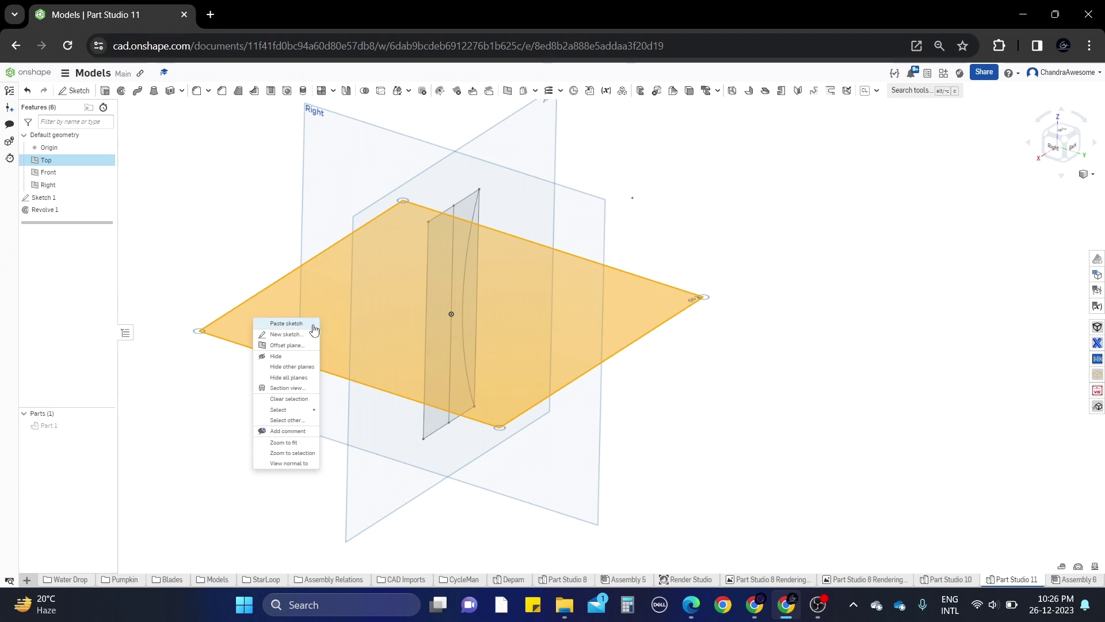
pyautogui.click(294, 345)
pyautogui.click(144, 149)
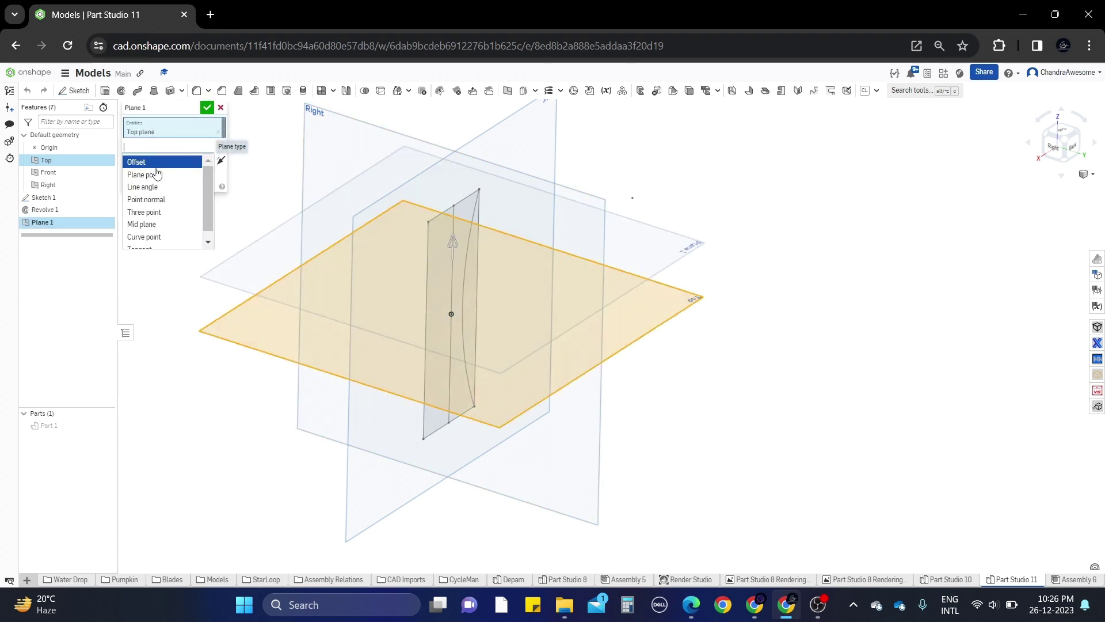
pyautogui.click(144, 175)
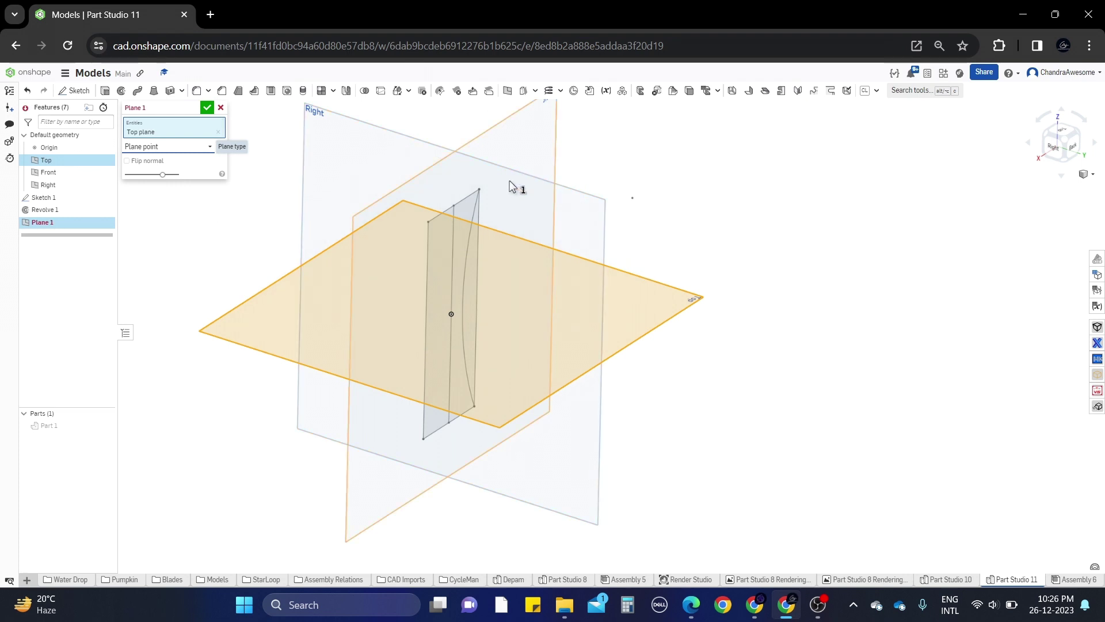
pyautogui.click(454, 206)
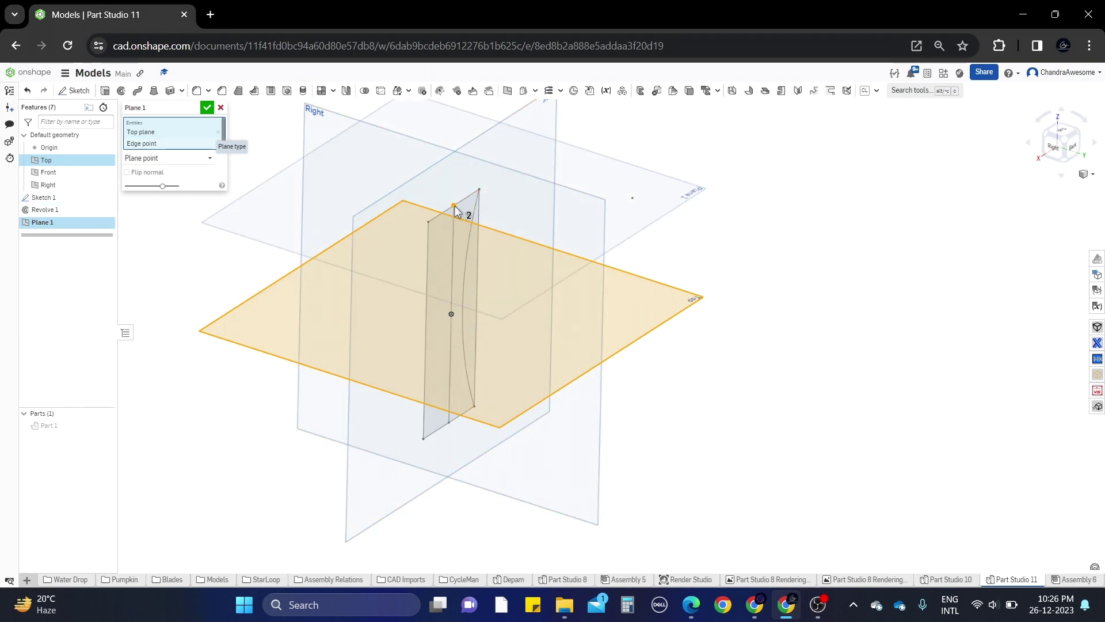
pyautogui.click(207, 107)
# Delete the plane through the center line's upper endpoint and unhide the revolved part
pyautogui.moveTo(783, 321); pyautogui.dragTo(707, 223, button='right')
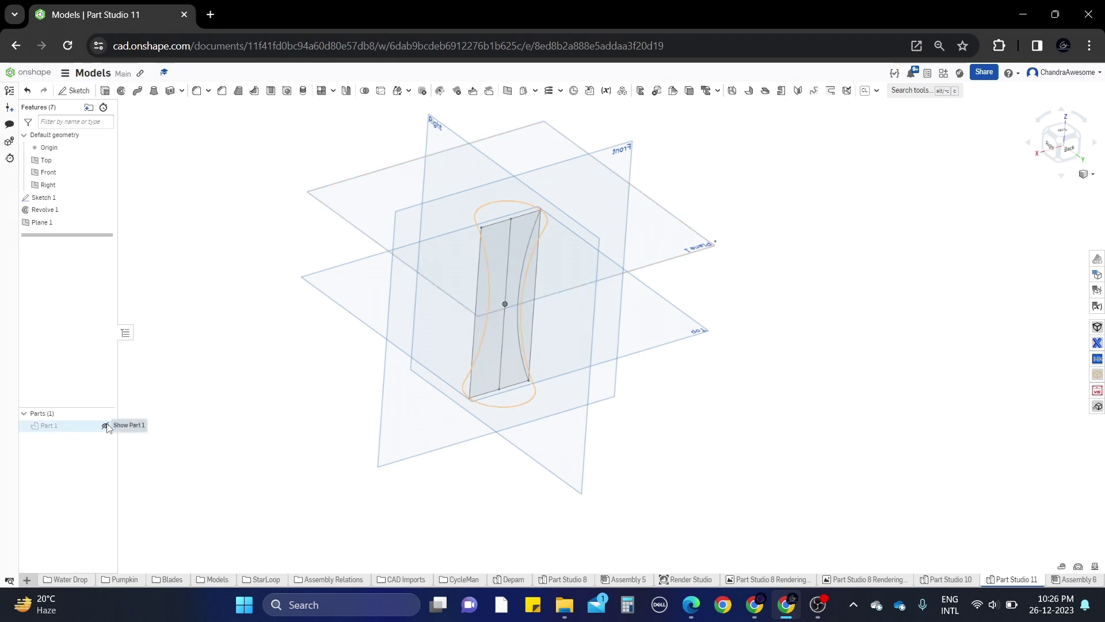
pyautogui.rightClick(90, 225)
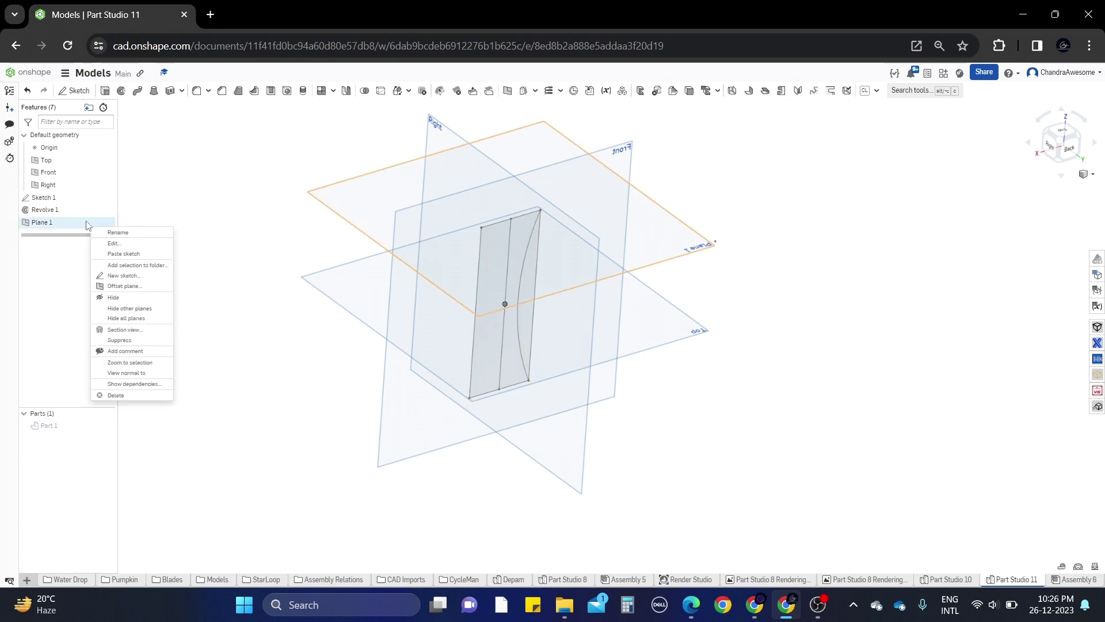
pyautogui.click(136, 395)
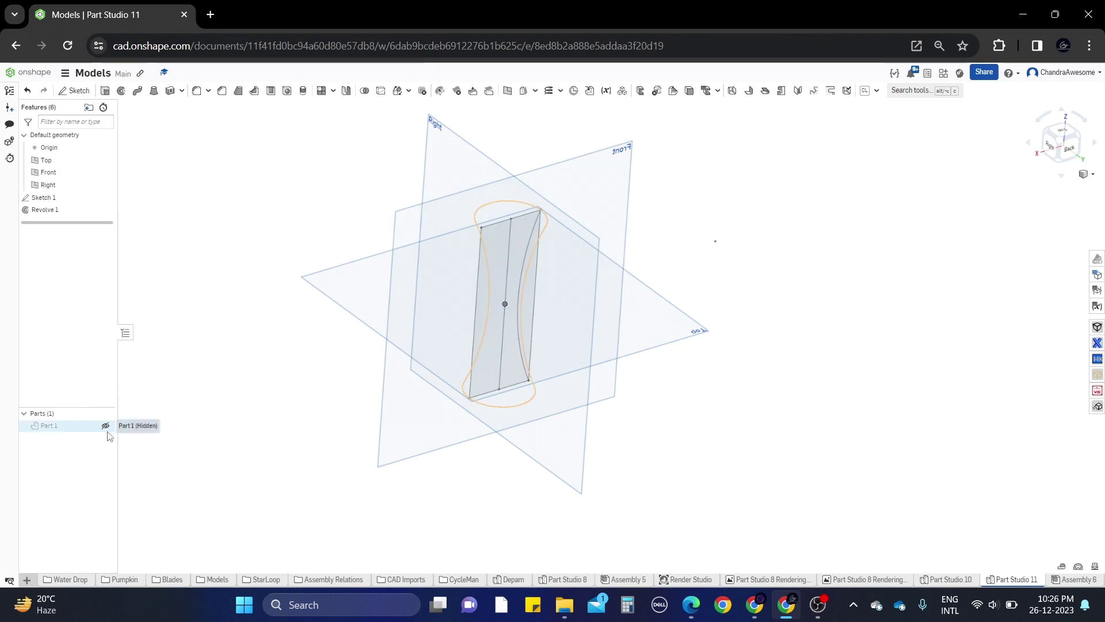
pyautogui.click(105, 426)
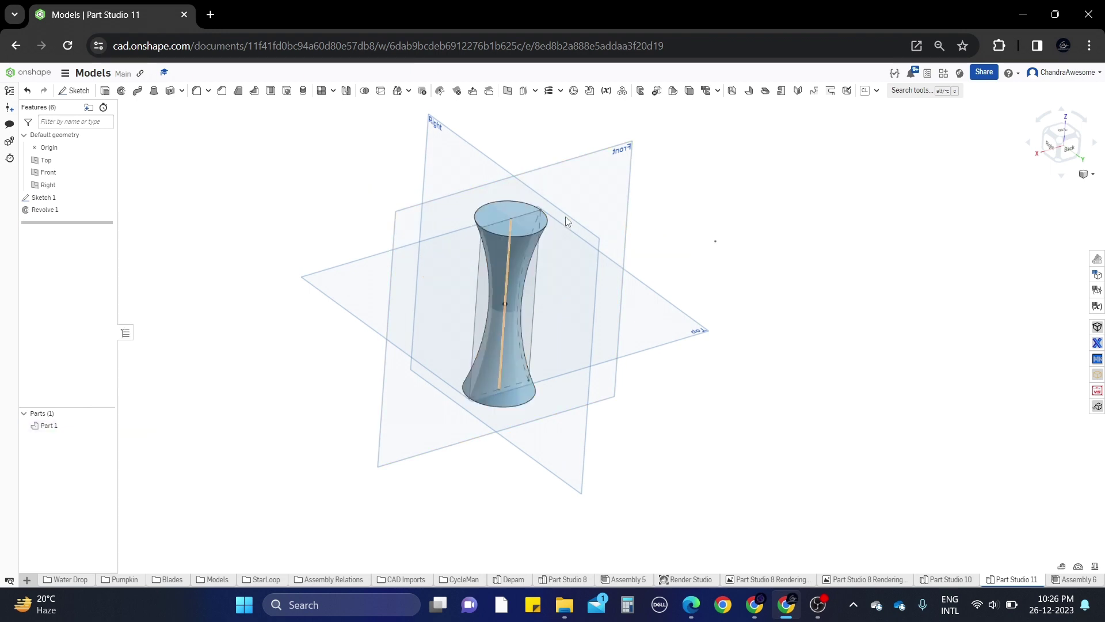
# Start a sketch on the revolved body's top face and project the face's circular edge into it
pyautogui.click(505, 210)
pyautogui.press('n')
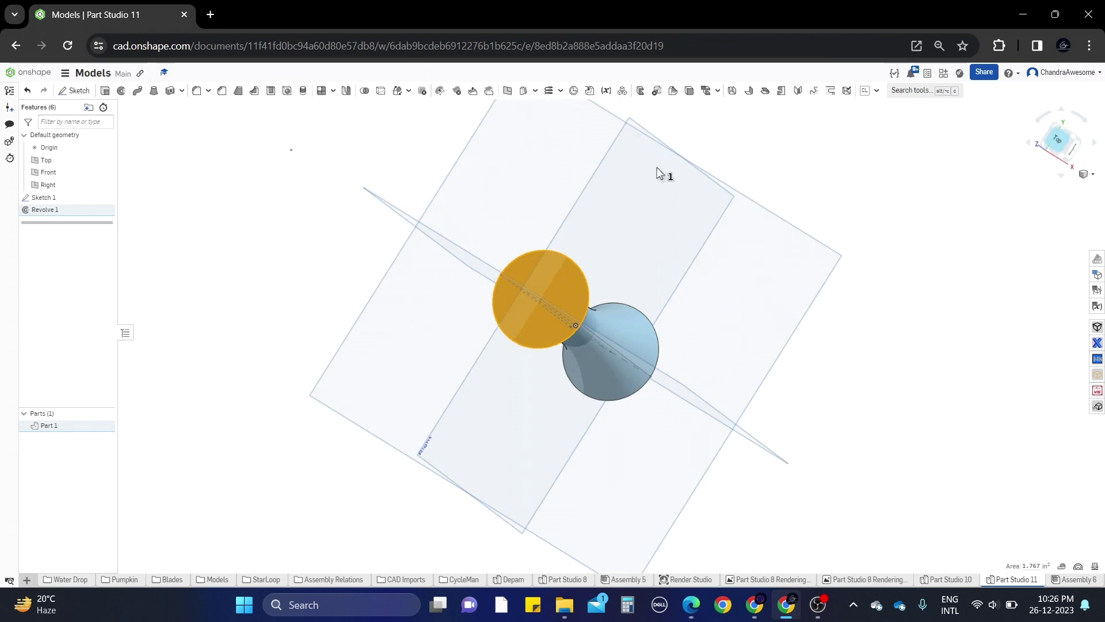
pyautogui.click(75, 91)
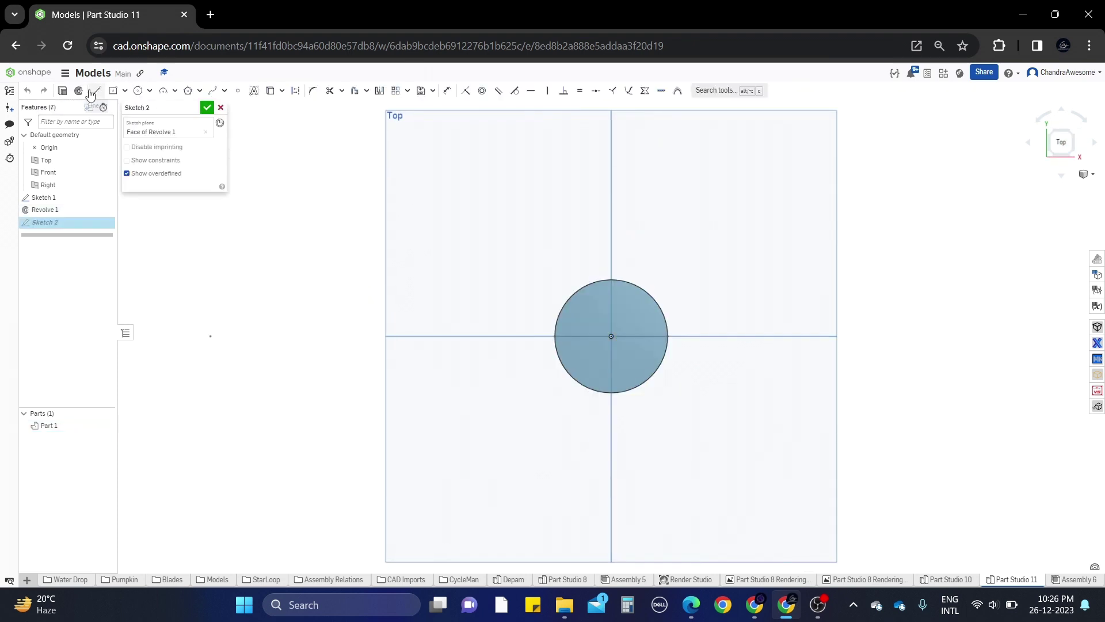
pyautogui.click(138, 91)
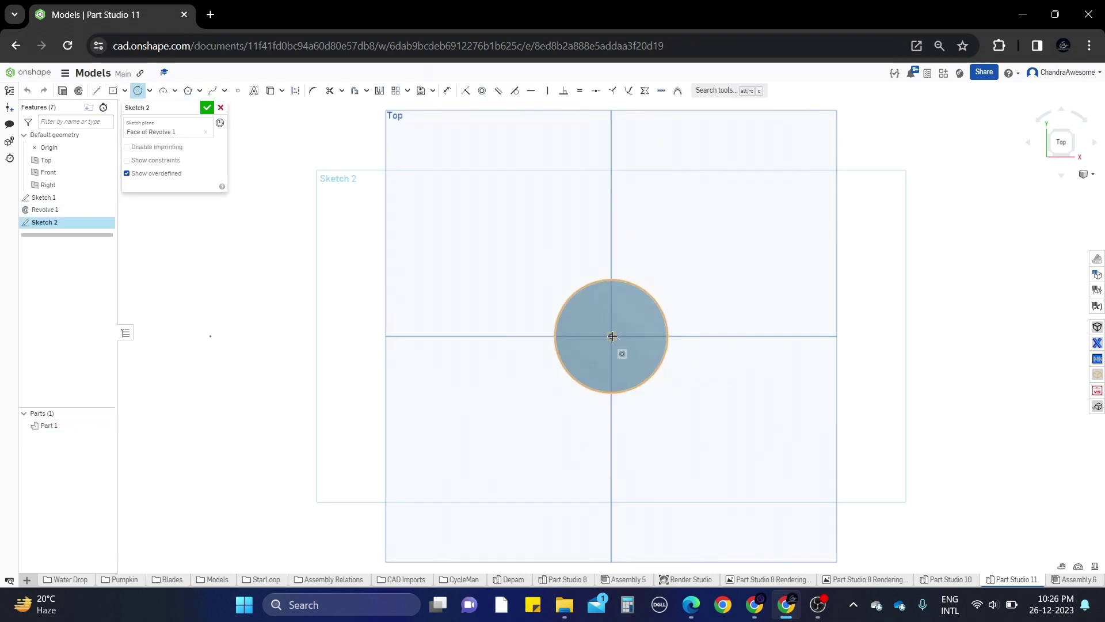
pyautogui.click(270, 91)
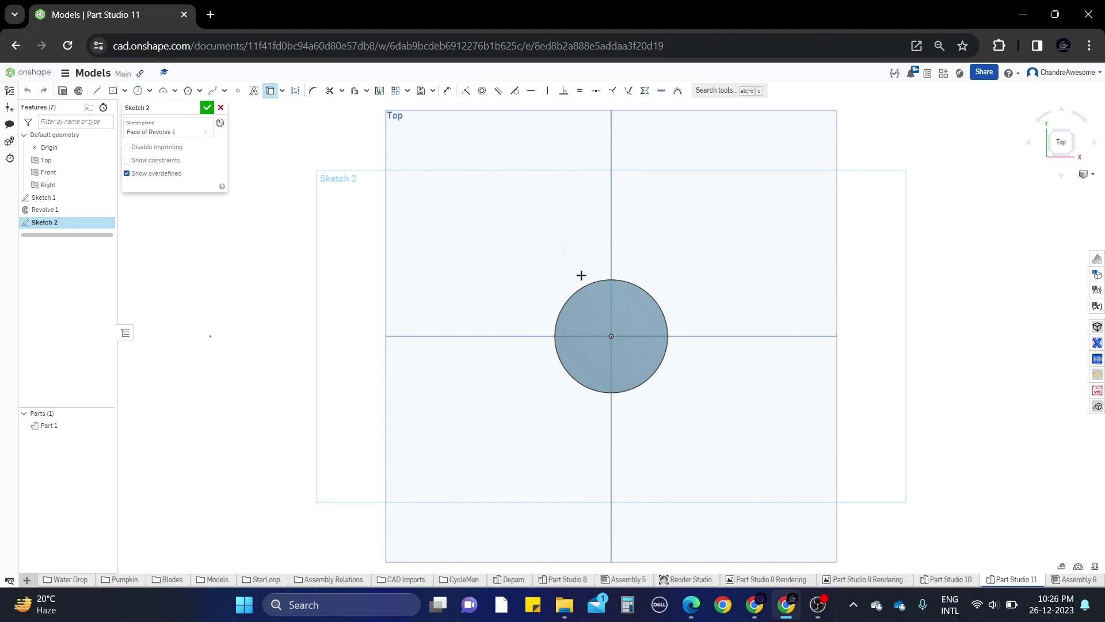
pyautogui.click(586, 288)
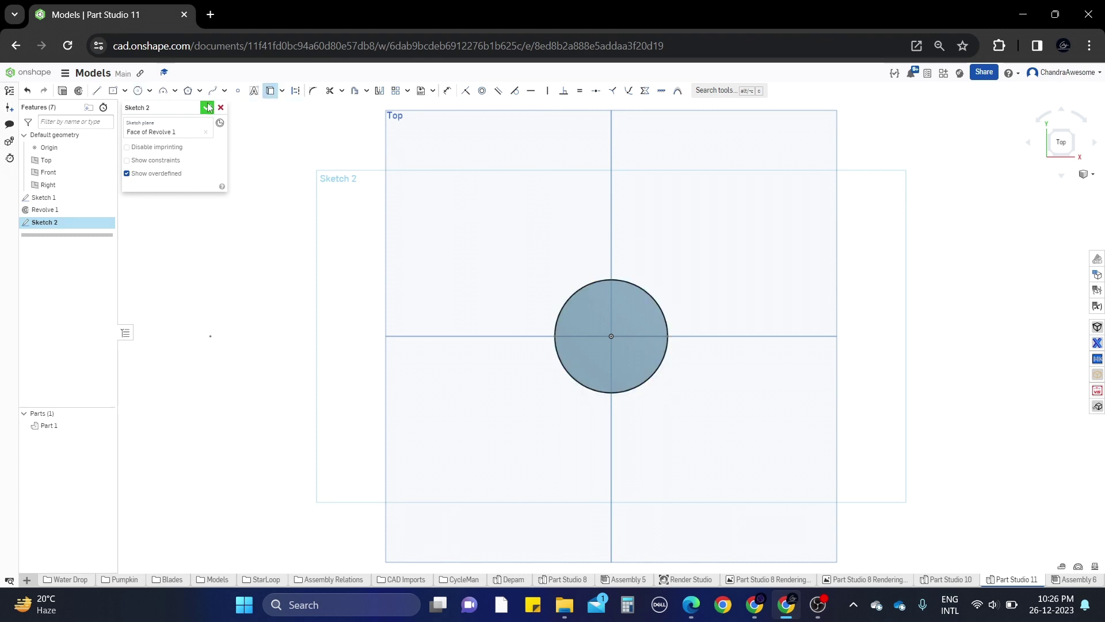
# Hide the revolved part to check the projected circle and finish the sketch
pyautogui.moveTo(424, 280); pyautogui.dragTo(476, 254, button='right')
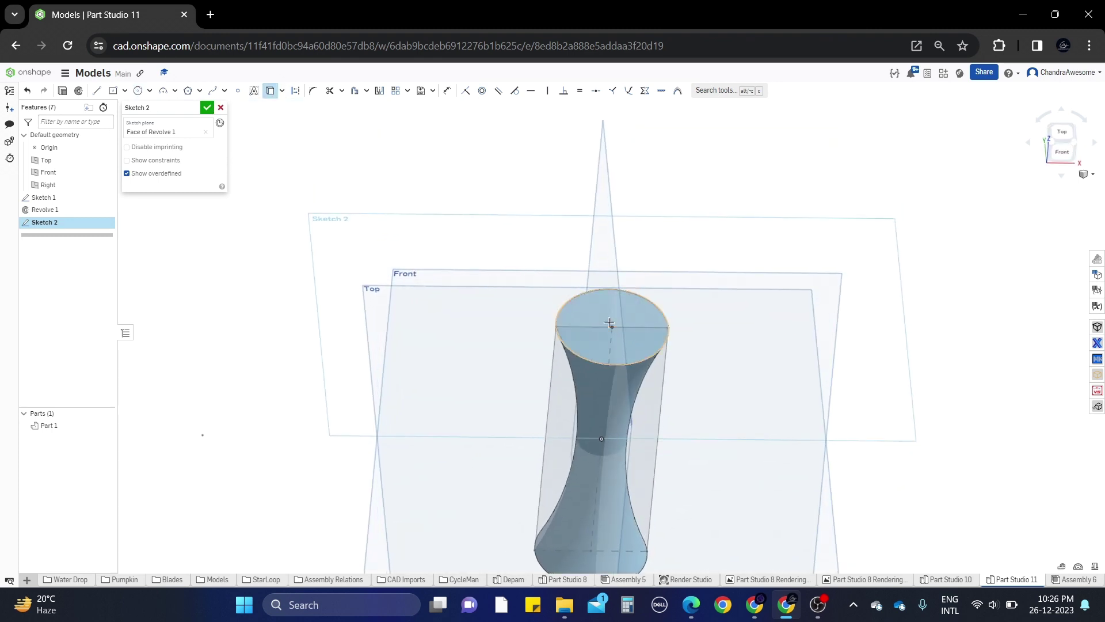
pyautogui.scroll(3, 616, 329)
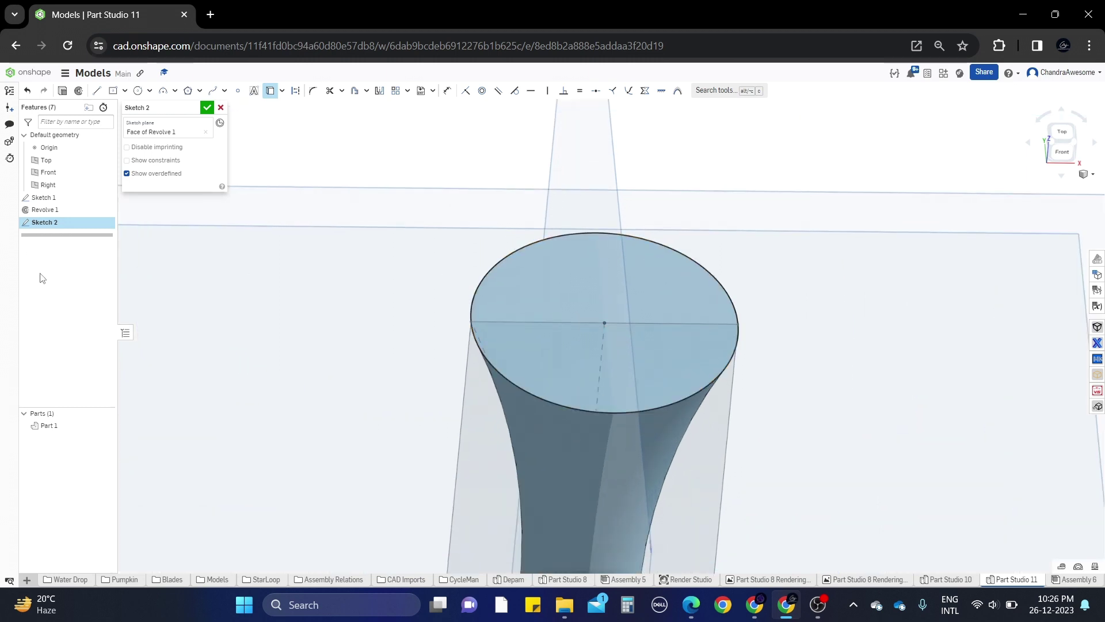
pyautogui.click(106, 427)
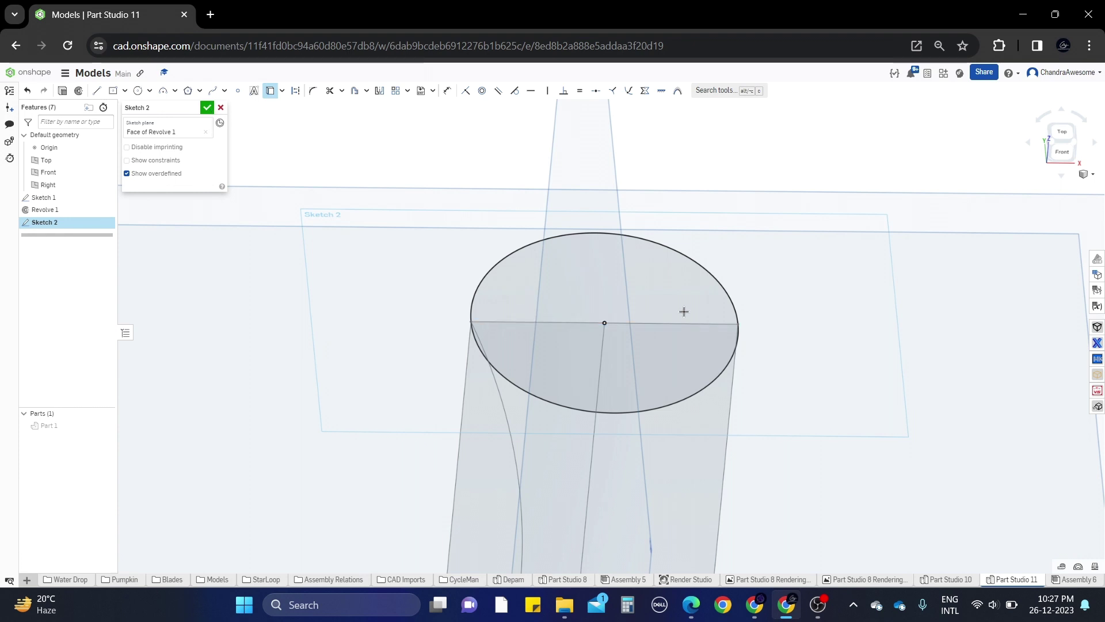
pyautogui.press('Return')
pyautogui.scroll(-5, 560, 260)
pyautogui.moveTo(560, 260); pyautogui.dragTo(624, 247, button='right')
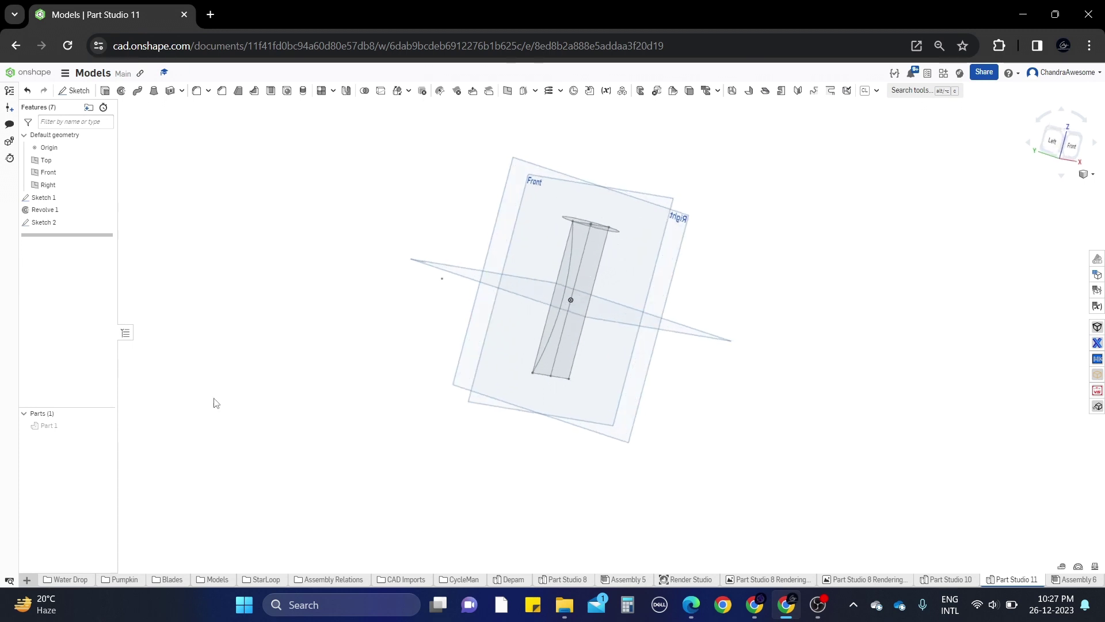
# Show the revolved part again and inspect its top end
pyautogui.click(106, 427)
pyautogui.scroll(3, 602, 400)
pyautogui.moveTo(602, 400); pyautogui.dragTo(600, 202, button='right')
pyautogui.scroll(3, 543, 416)
pyautogui.scroll(-3, 521, 459)
pyautogui.moveTo(521, 459); pyautogui.dragTo(599, 267, button='right')
pyautogui.scroll(4, 598, 267)
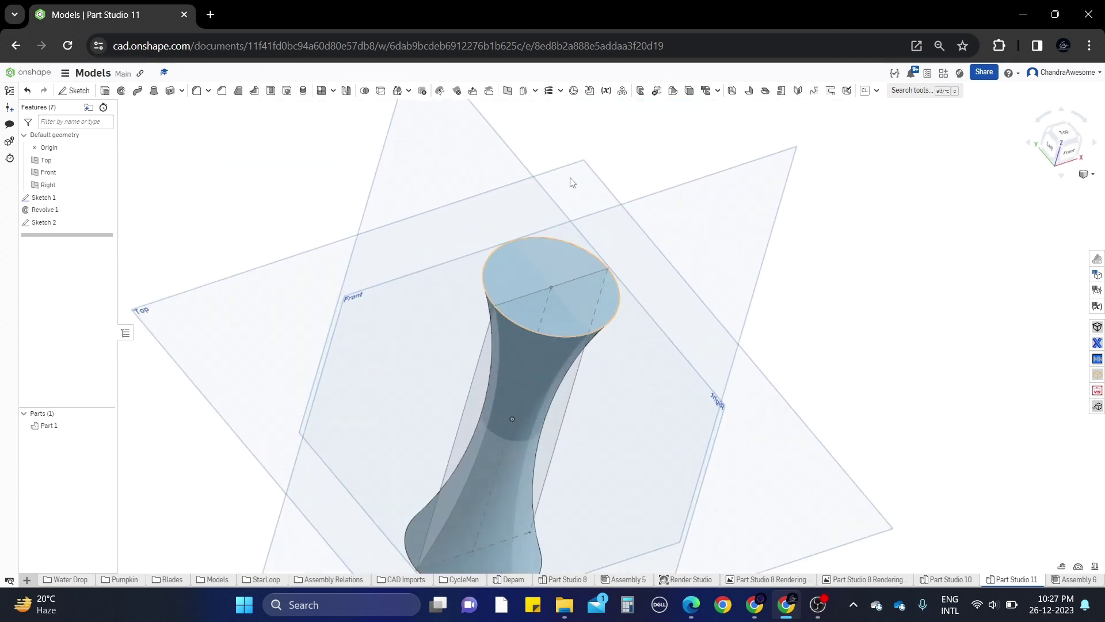
pyautogui.scroll(-1, 521, 143)
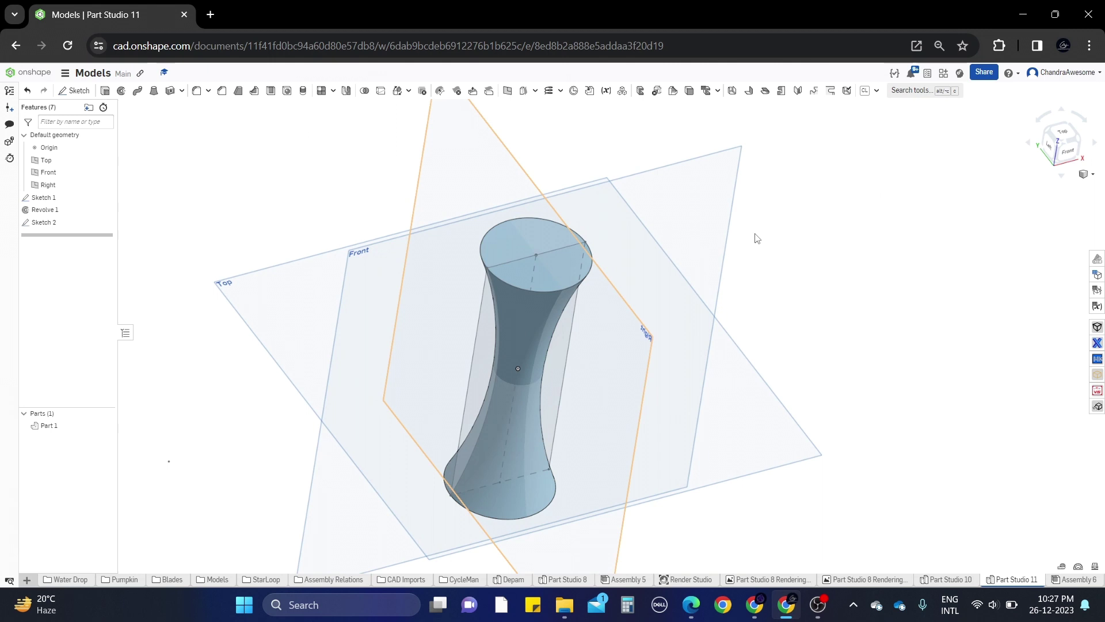
# Insert a 25-tooth spur gear with its origin moved to the center of the body's top face
pyautogui.click(877, 91)
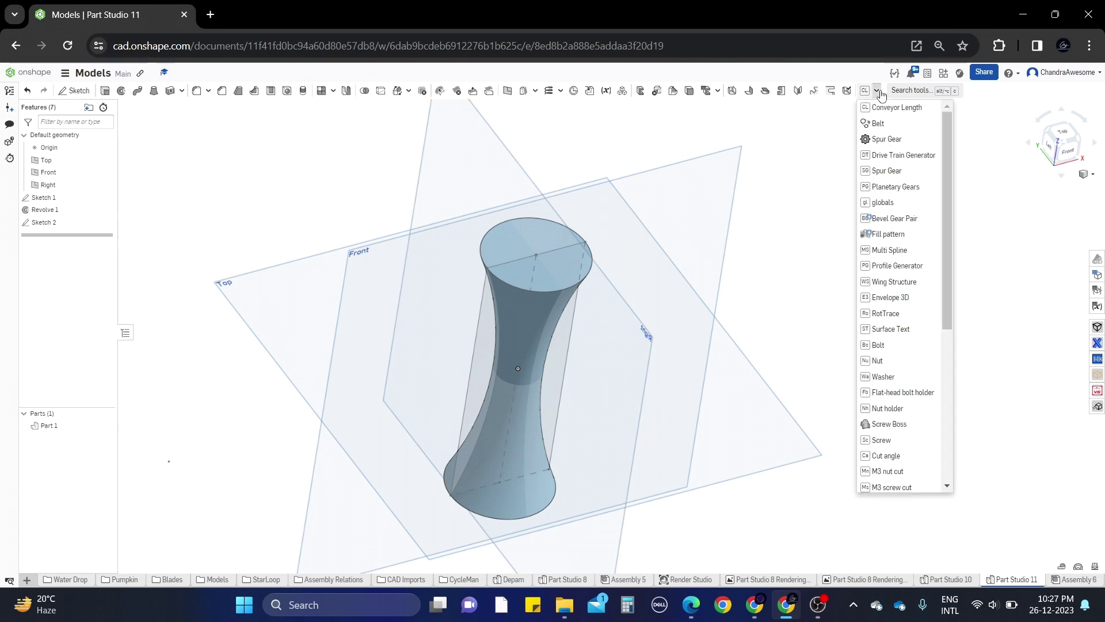
pyautogui.click(884, 139)
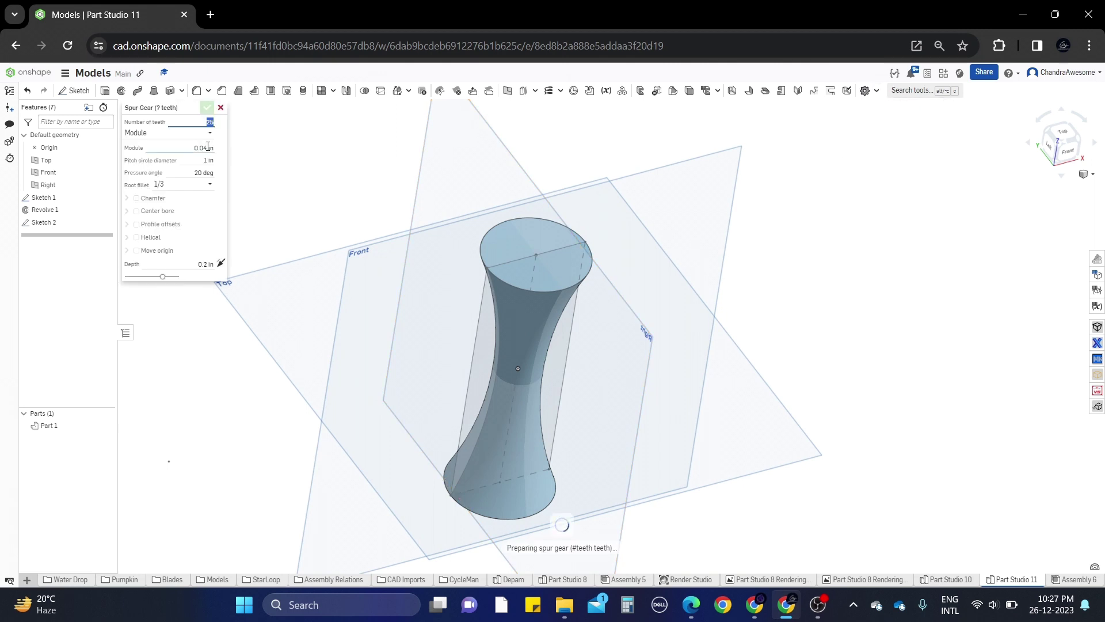
pyautogui.click(157, 252)
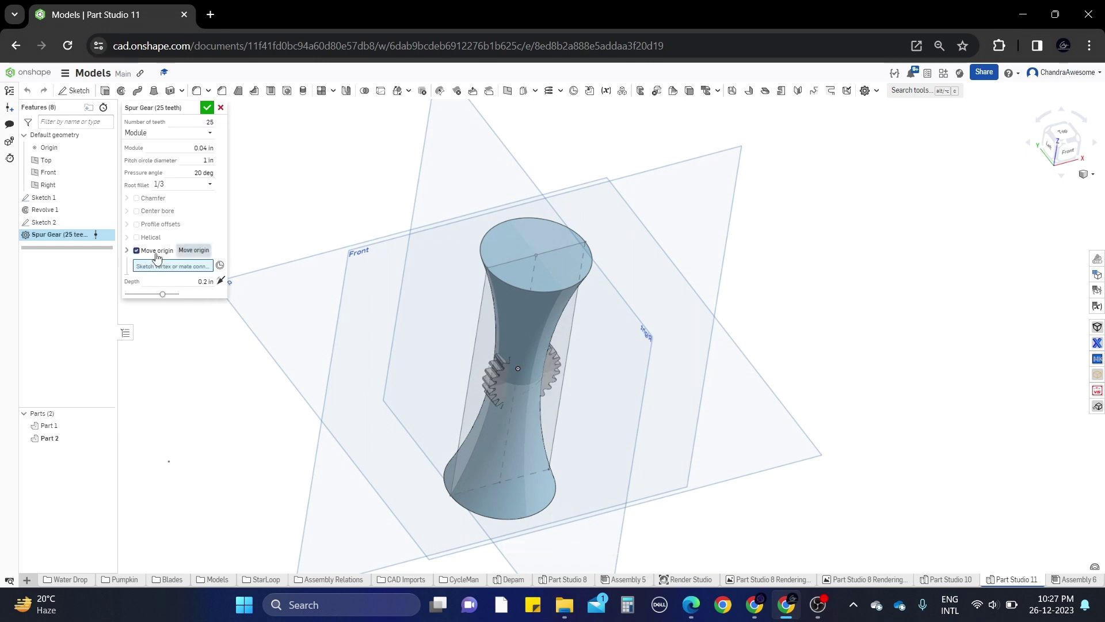
pyautogui.click(536, 255)
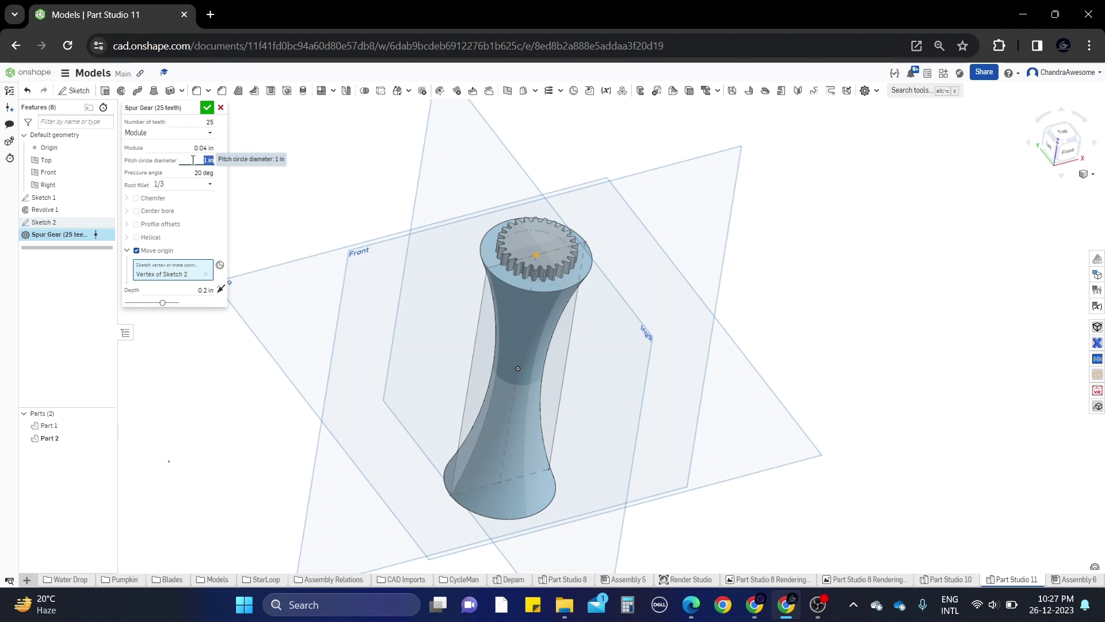
# Try a pitch circle diameter of 2 in on the gear, reduce it to 1.7 in and accept the gear
pyautogui.press('Return')
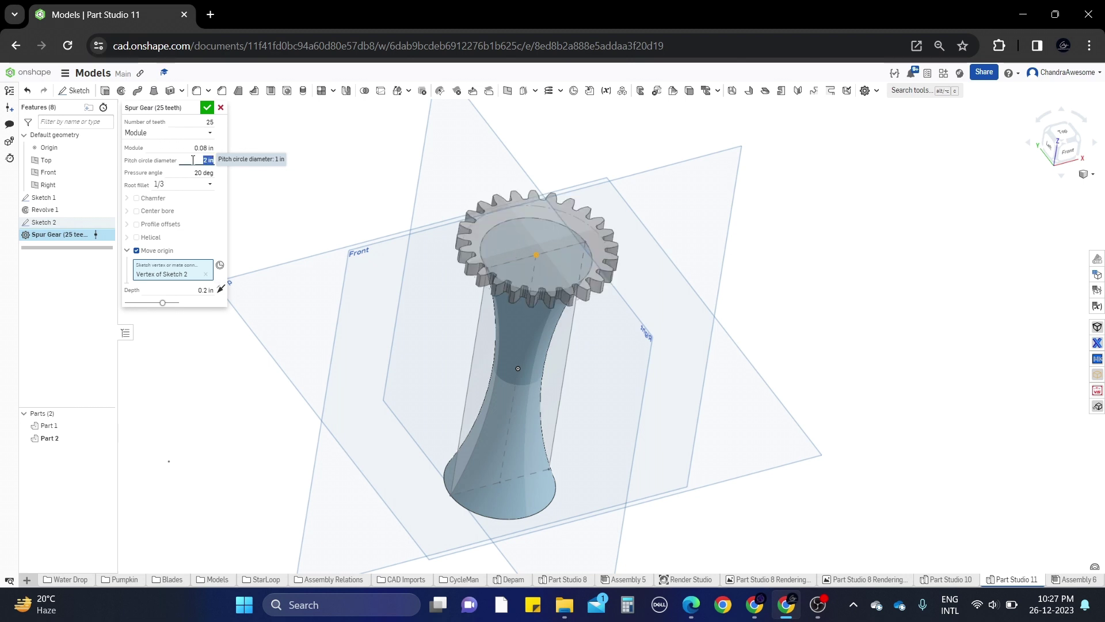
pyautogui.scroll(3, 579, 225)
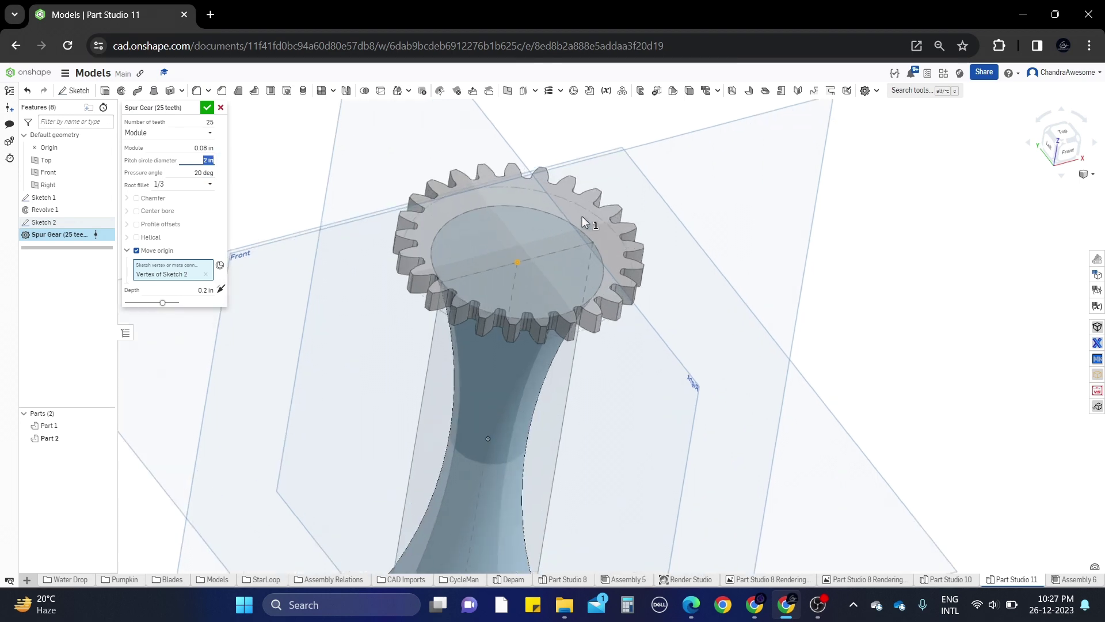
pyautogui.moveTo(579, 225); pyautogui.dragTo(601, 173, button='right')
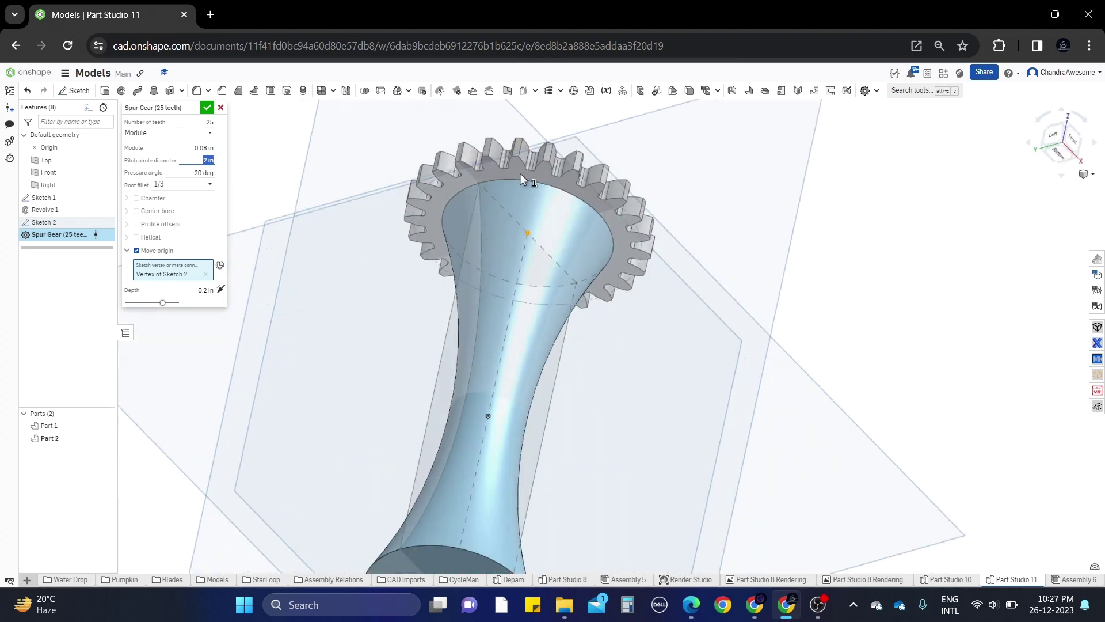
pyautogui.press('Down')
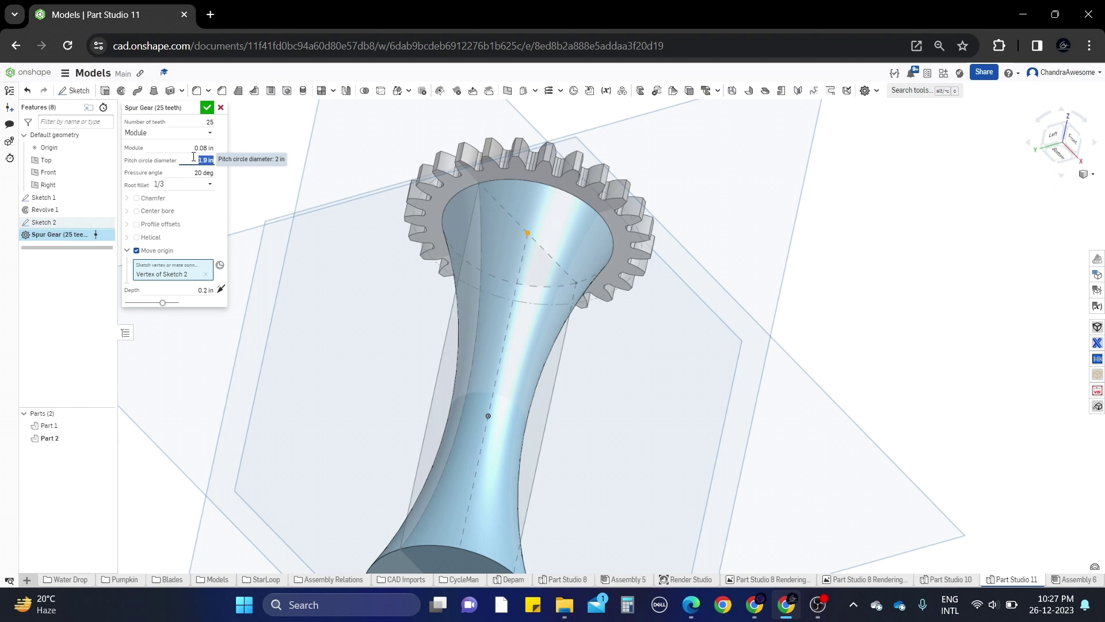
pyautogui.press('Down')
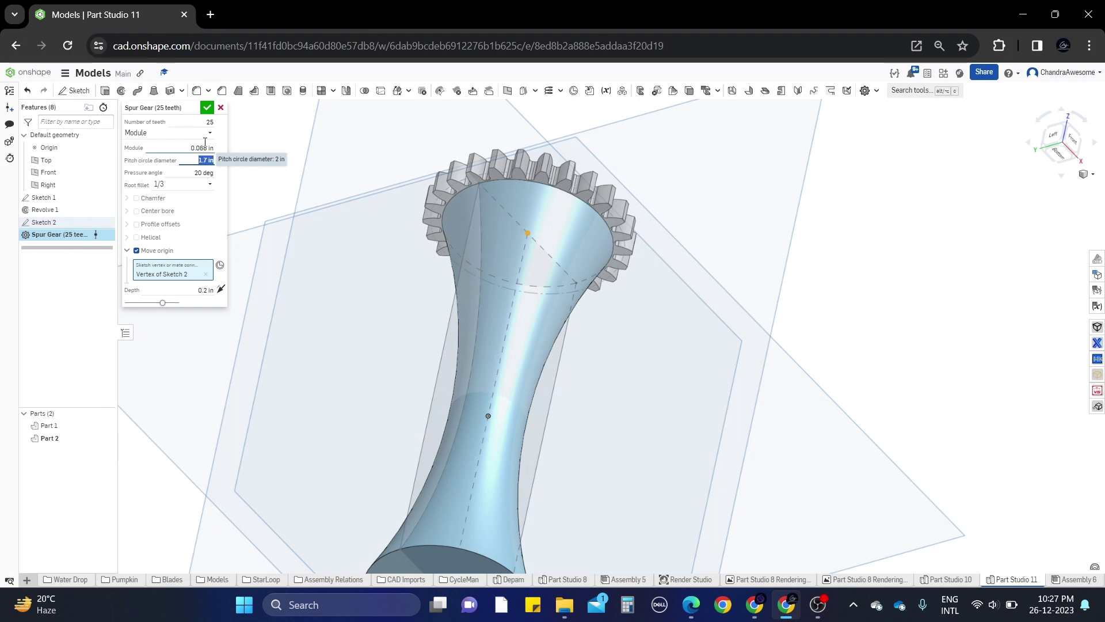
pyautogui.click(206, 107)
# Start a Transform by mate connectors on the top spur gear, using its center as the source connector
pyautogui.moveTo(403, 242); pyautogui.dragTo(558, 259, button='right')
pyautogui.click(380, 91)
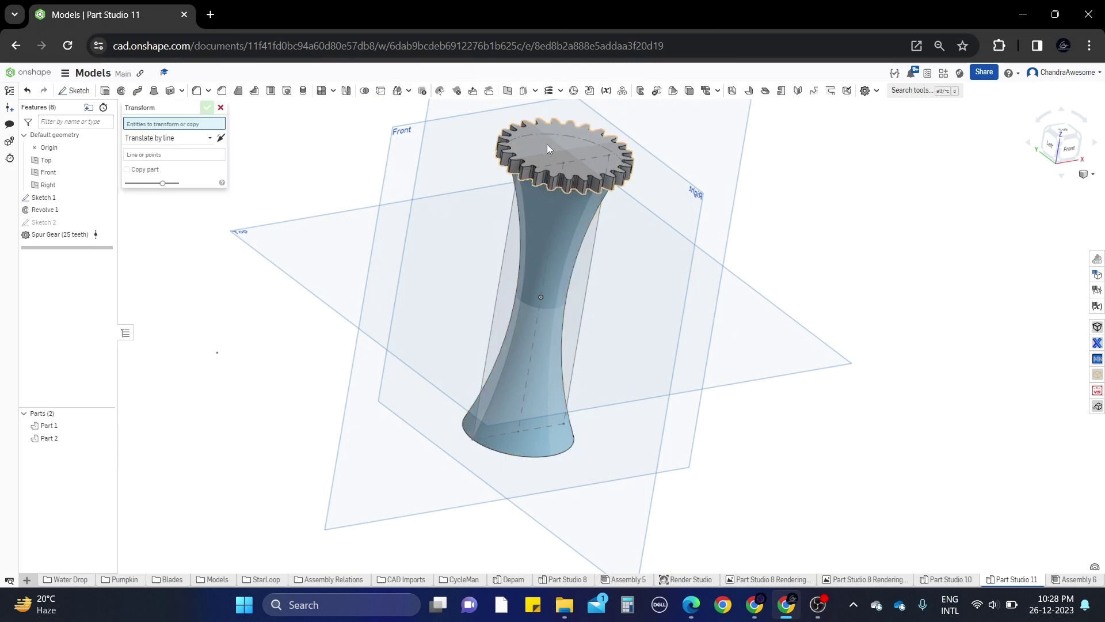
pyautogui.click(547, 149)
pyautogui.click(175, 148)
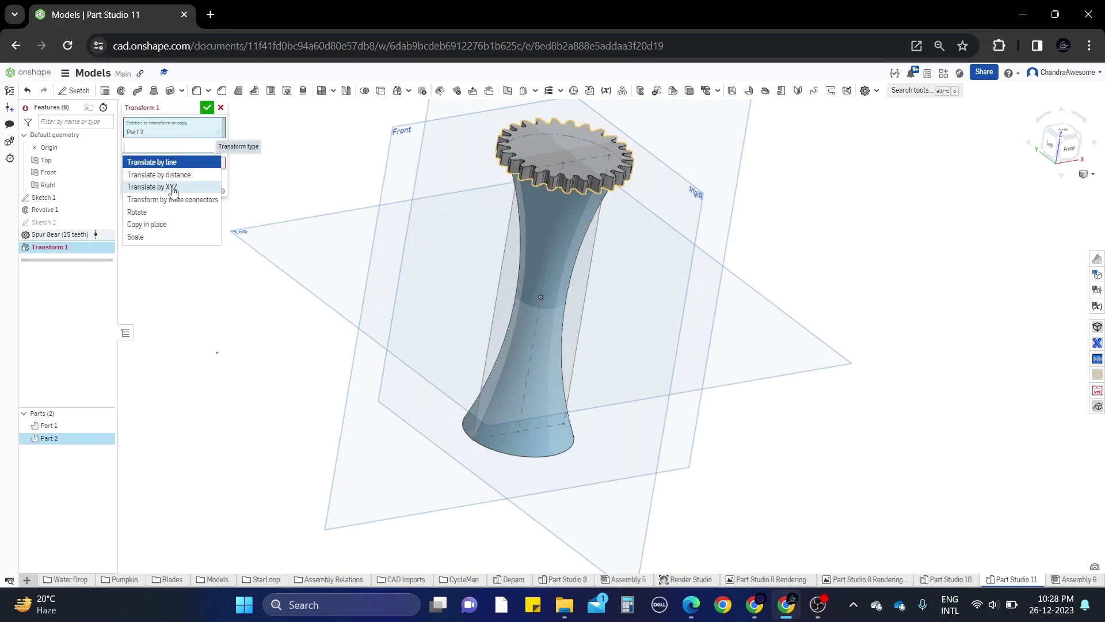
pyautogui.click(187, 202)
pyautogui.moveTo(289, 249); pyautogui.dragTo(388, 260, button='right')
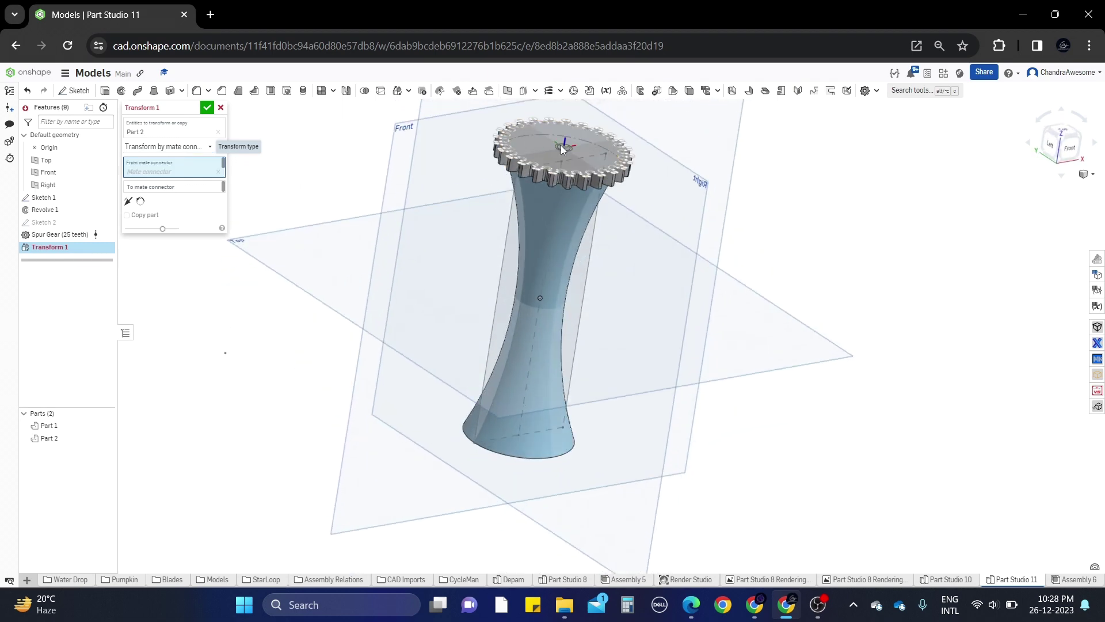
pyautogui.click(562, 147)
# Place a copy of the gear at the center of the body's bottom face, flip its primary axis and accept the Transform
pyautogui.moveTo(563, 148); pyautogui.dragTo(801, 331, button='right')
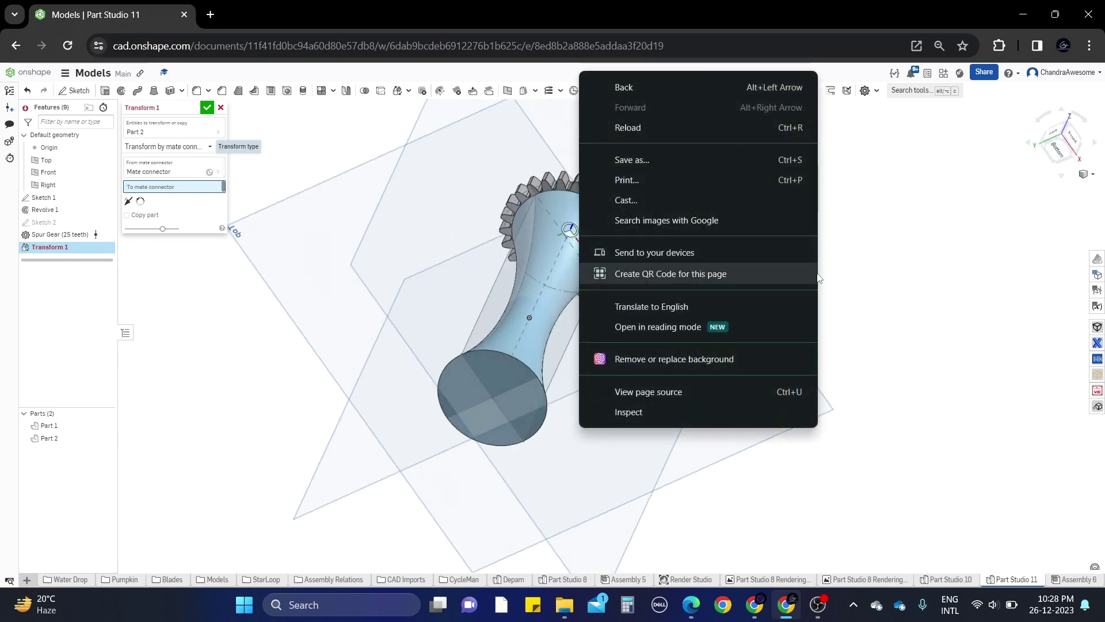
pyautogui.click(813, 274)
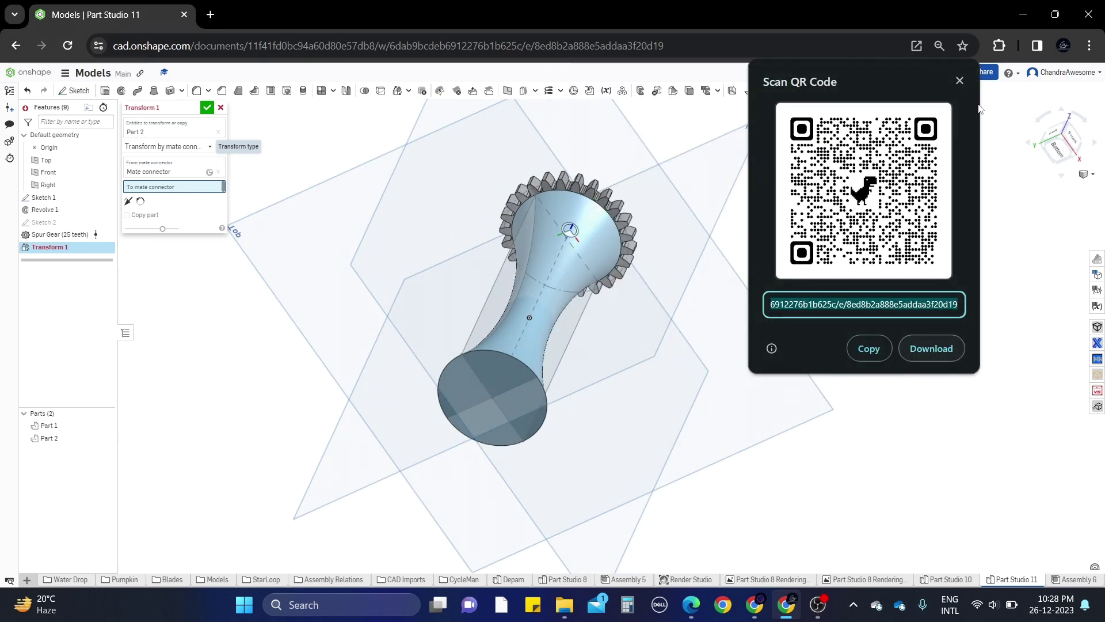
pyautogui.click(959, 80)
pyautogui.click(510, 401)
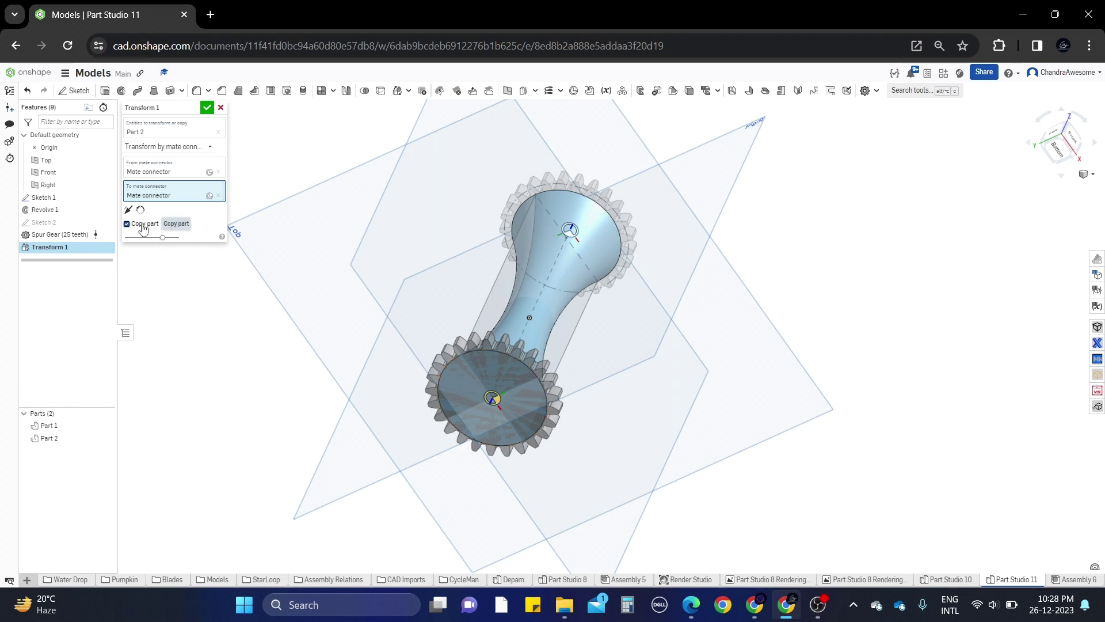
pyautogui.moveTo(244, 291); pyautogui.dragTo(228, 315, button='right')
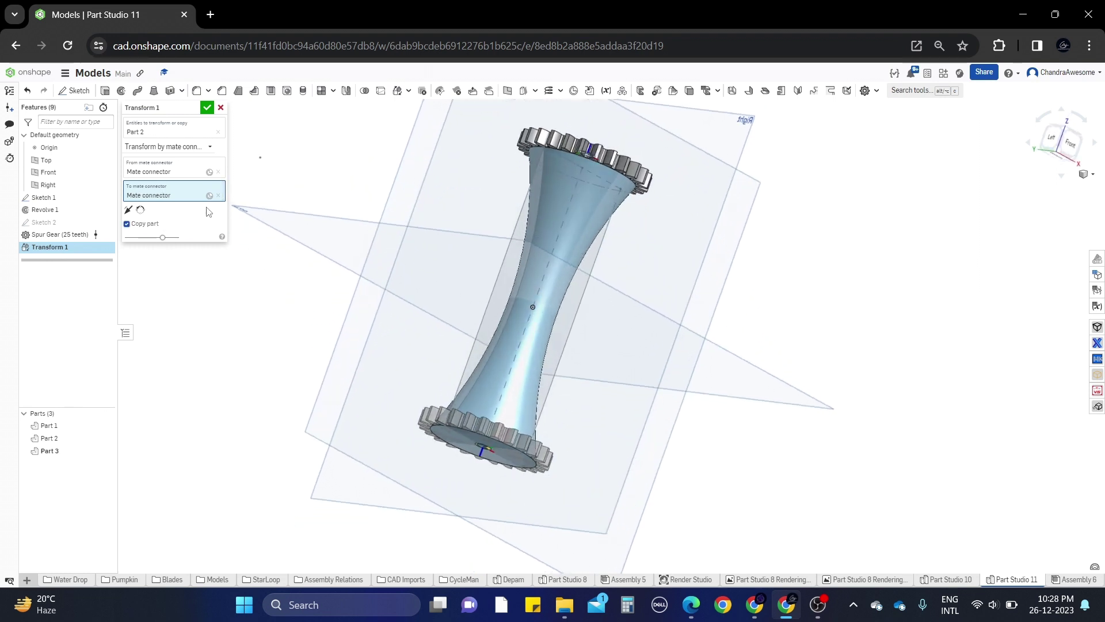
pyautogui.click(130, 210)
pyautogui.click(207, 107)
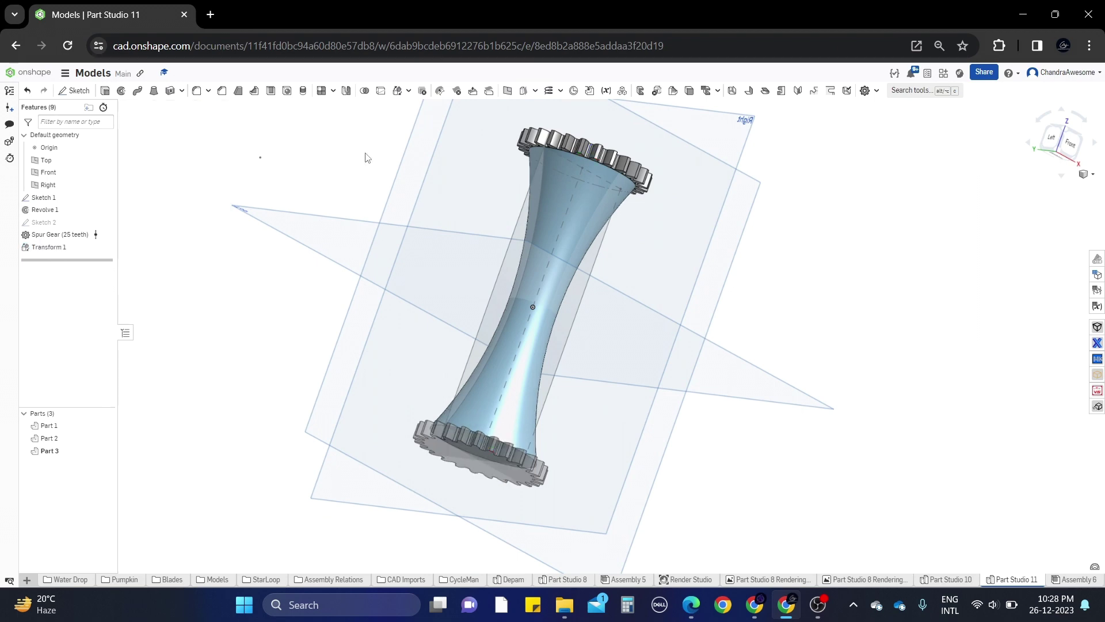
# Hide Sketch 1 to view the body and both gears without the sketch
pyautogui.moveTo(629, 166); pyautogui.dragTo(519, 248, button='right')
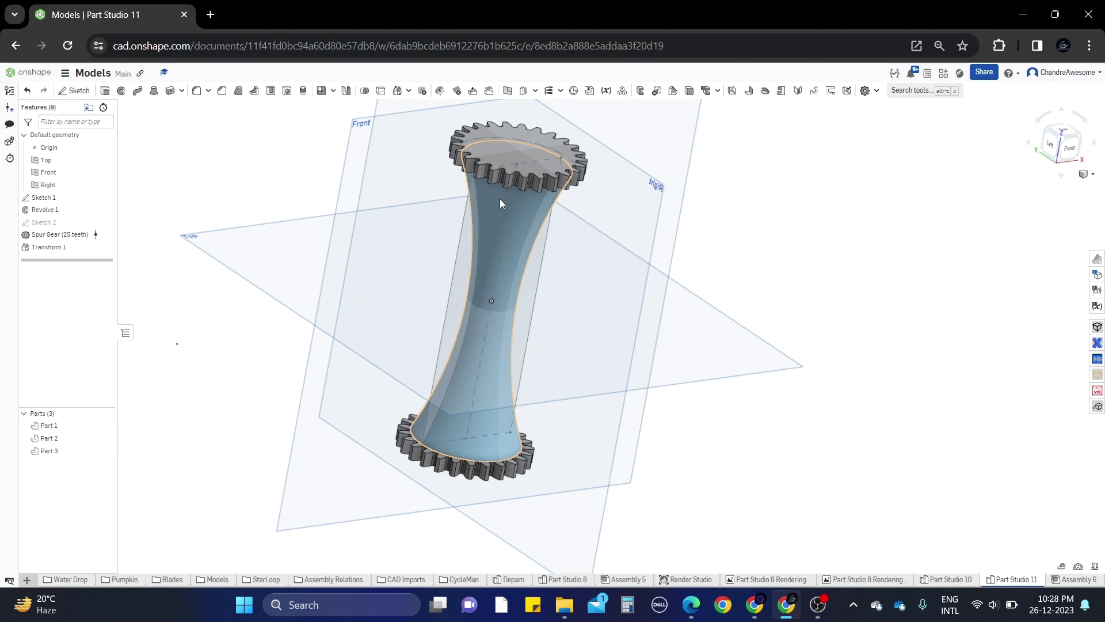
pyautogui.moveTo(468, 312); pyautogui.dragTo(461, 312, button='right')
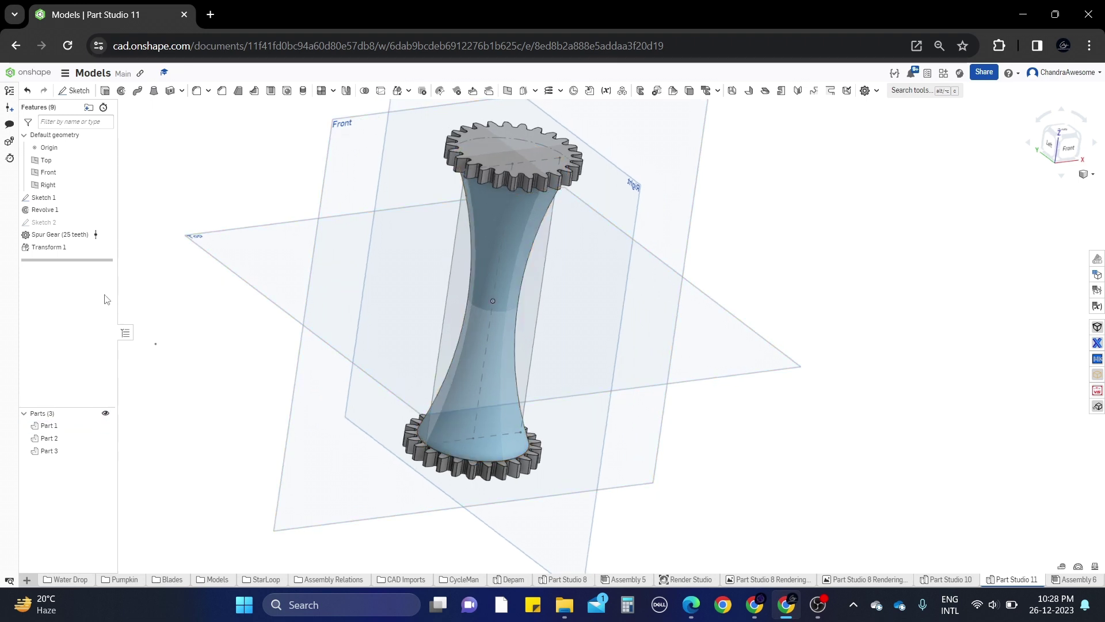
pyautogui.click(105, 198)
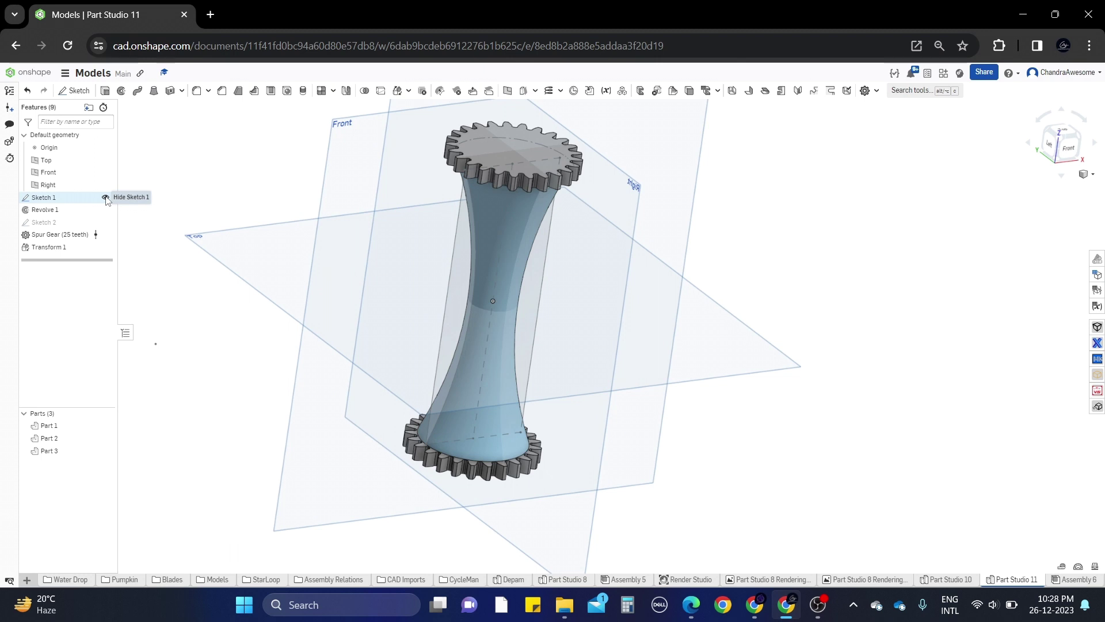
pyautogui.moveTo(826, 193); pyautogui.dragTo(806, 225, button='right')
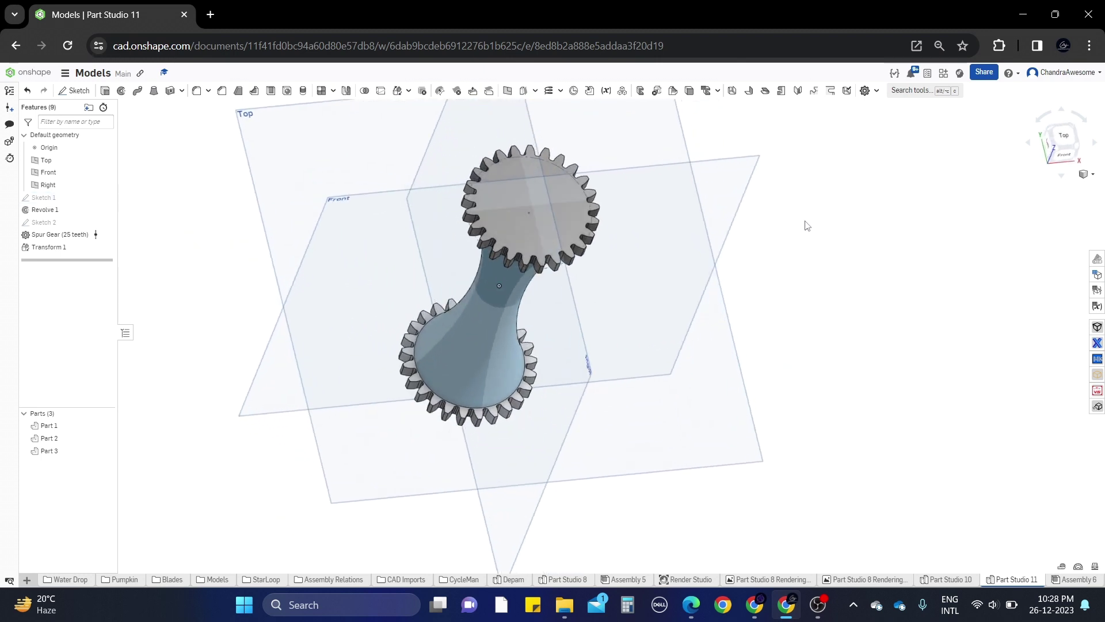
pyautogui.click(1064, 138)
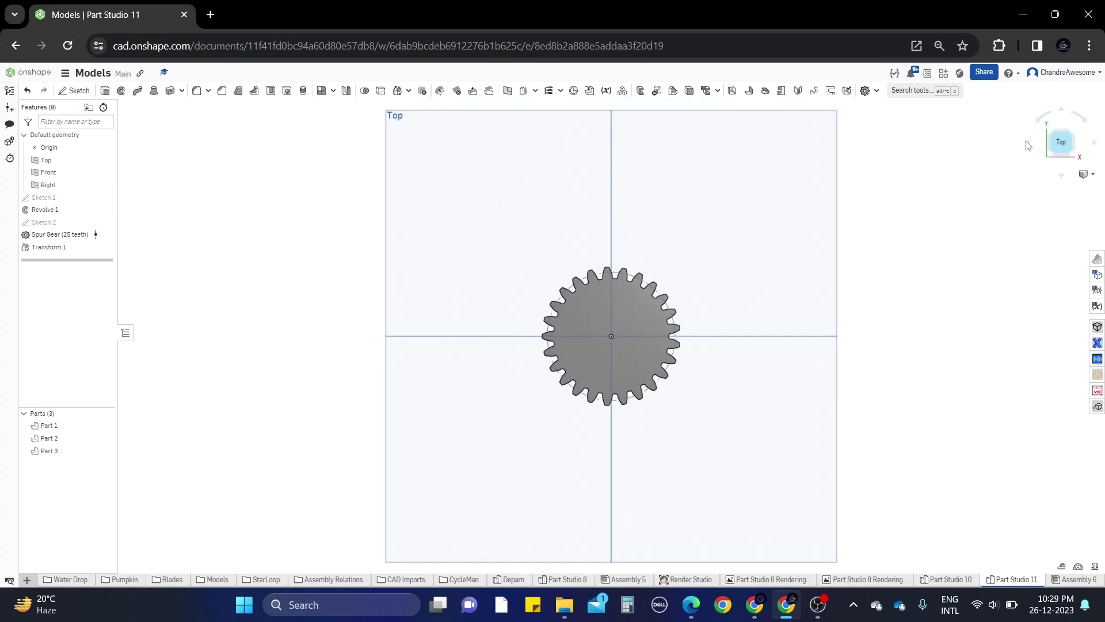
pyautogui.click(562, 92)
pyautogui.click(570, 121)
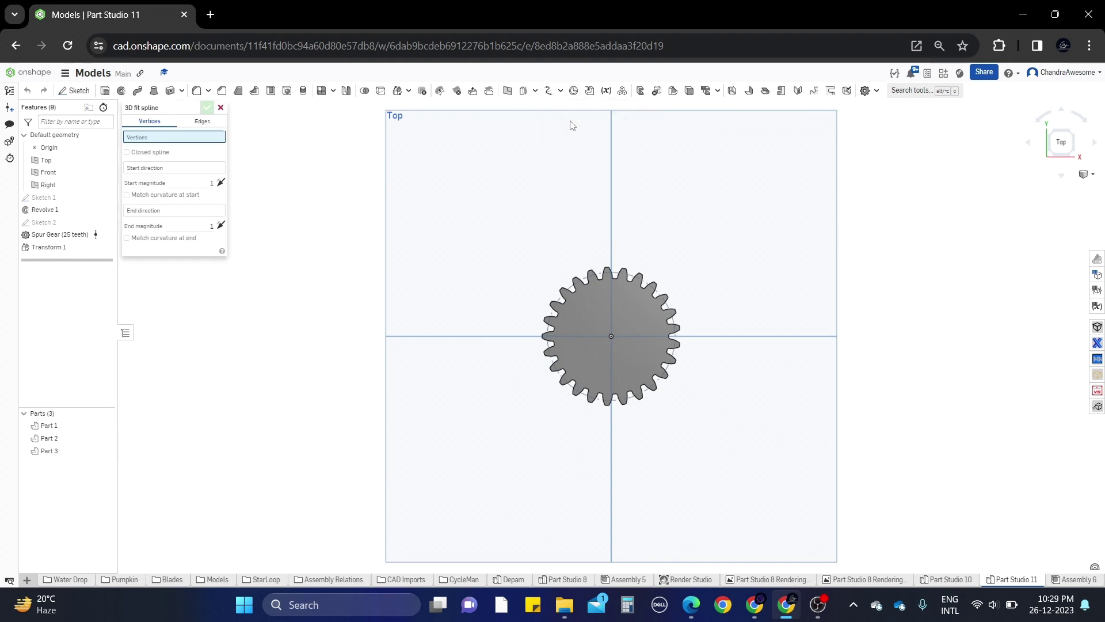
pyautogui.scroll(4, 575, 358)
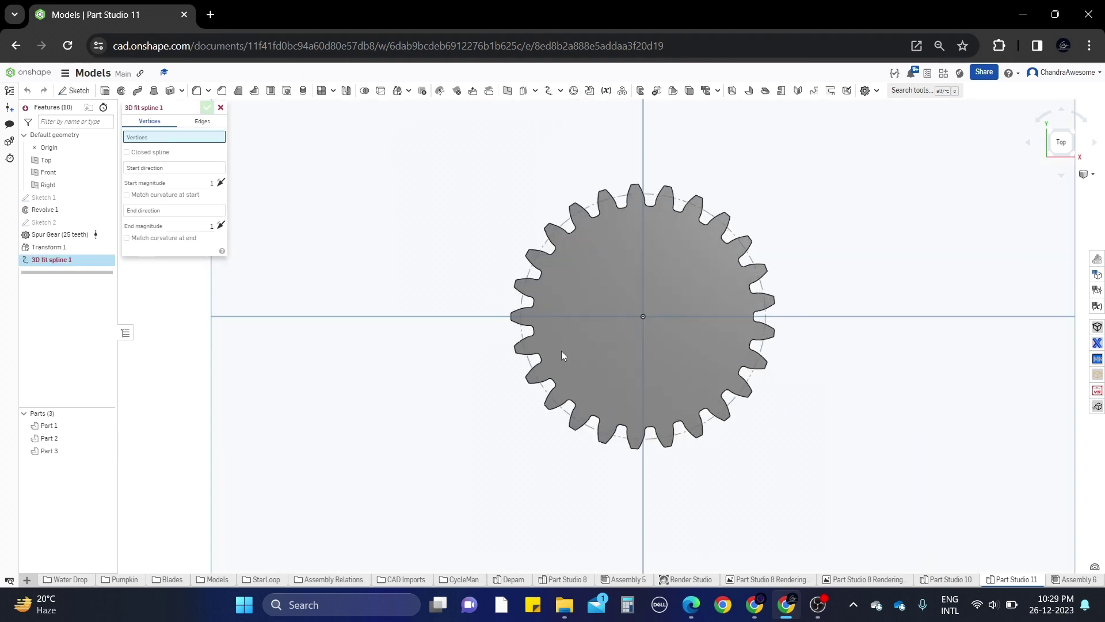
pyautogui.scroll(1, 562, 352)
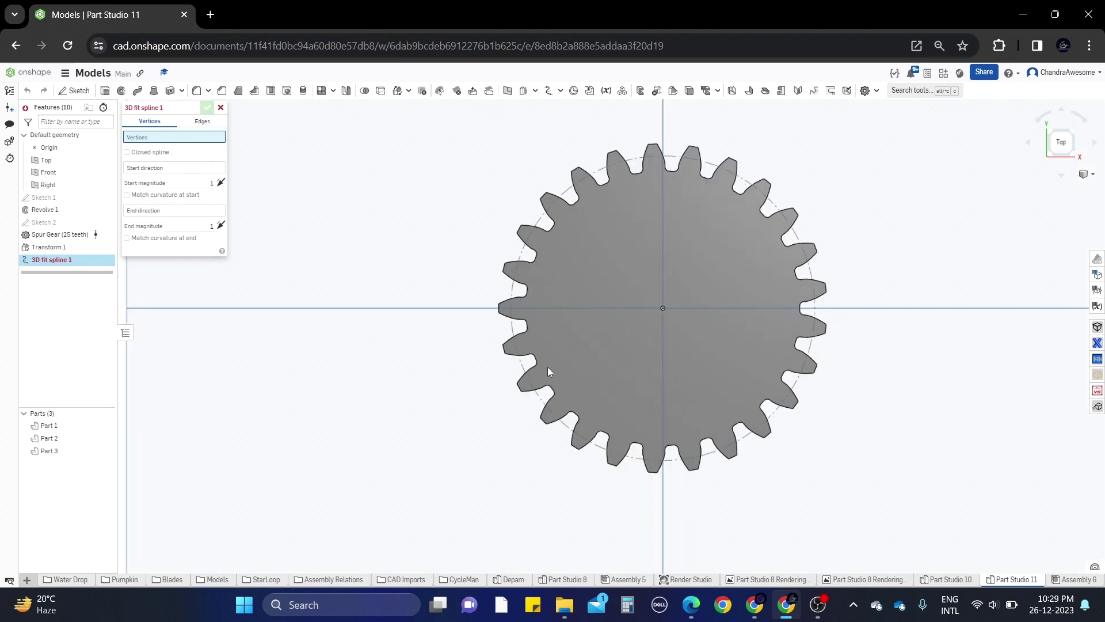
pyautogui.click(522, 393)
pyautogui.moveTo(522, 394); pyautogui.dragTo(565, 375, button='right')
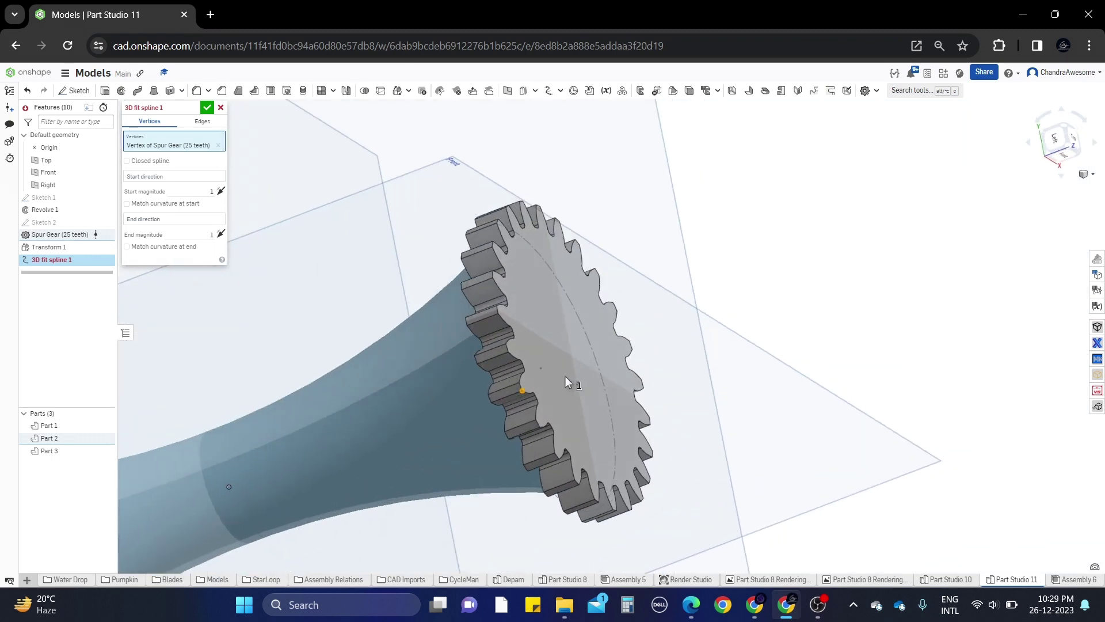
pyautogui.click(523, 389)
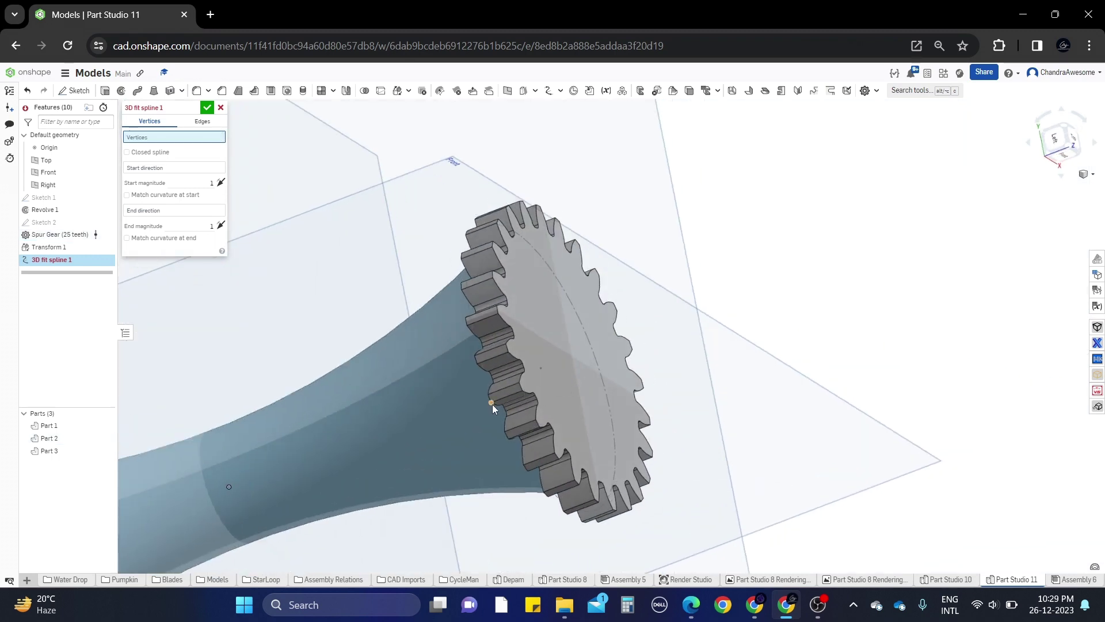
pyautogui.click(492, 404)
pyautogui.press('f')
pyautogui.moveTo(642, 345); pyautogui.dragTo(625, 334, button='right')
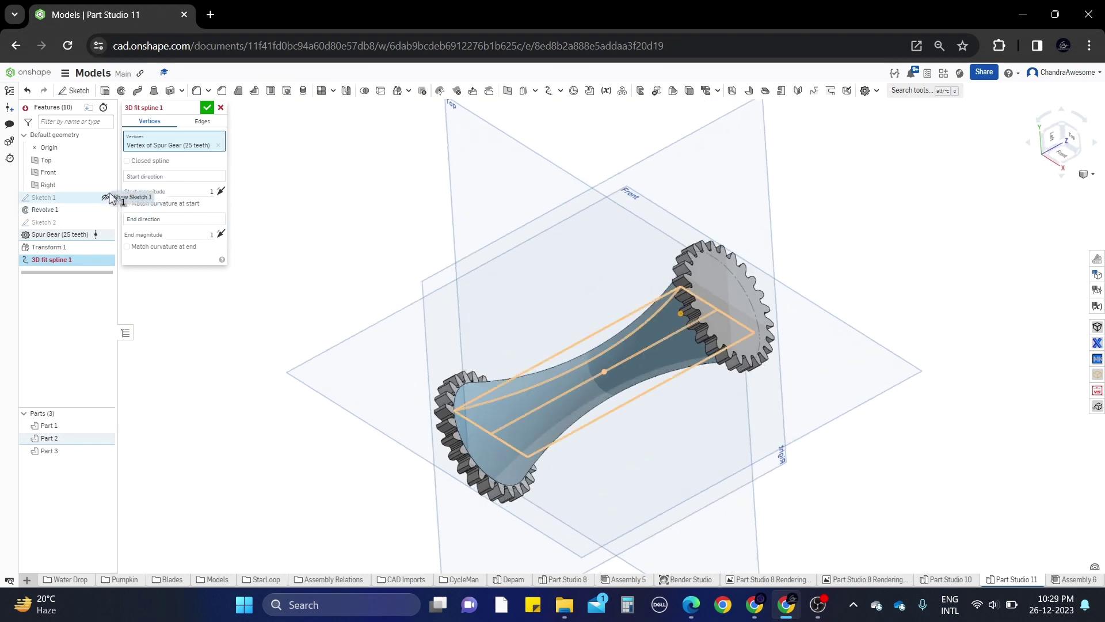
pyautogui.press('Escape')
# Edit Sketch 1 to add a point at the middle of the R5 arc, accept it and show the sketch
pyautogui.rightClick(69, 200)
pyautogui.click(95, 209)
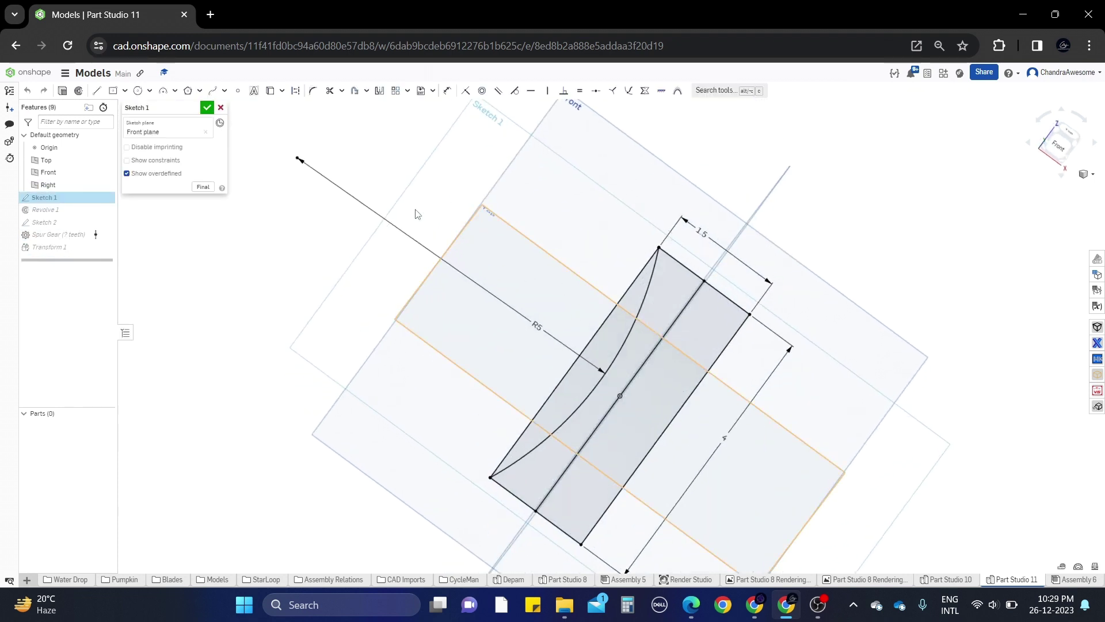
pyautogui.click(238, 91)
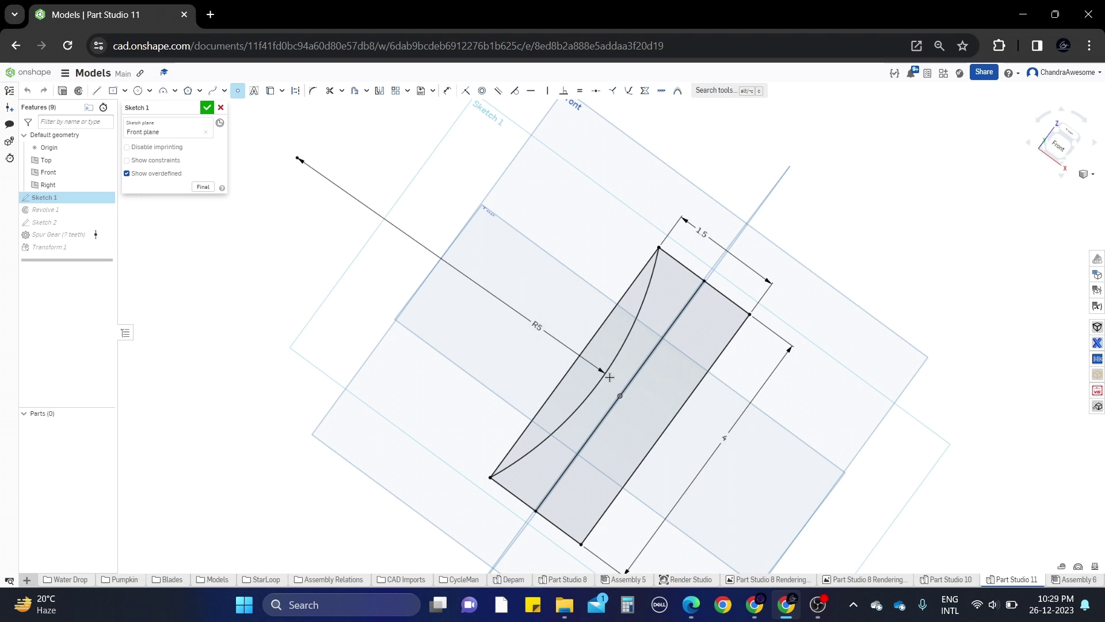
pyautogui.click(601, 378)
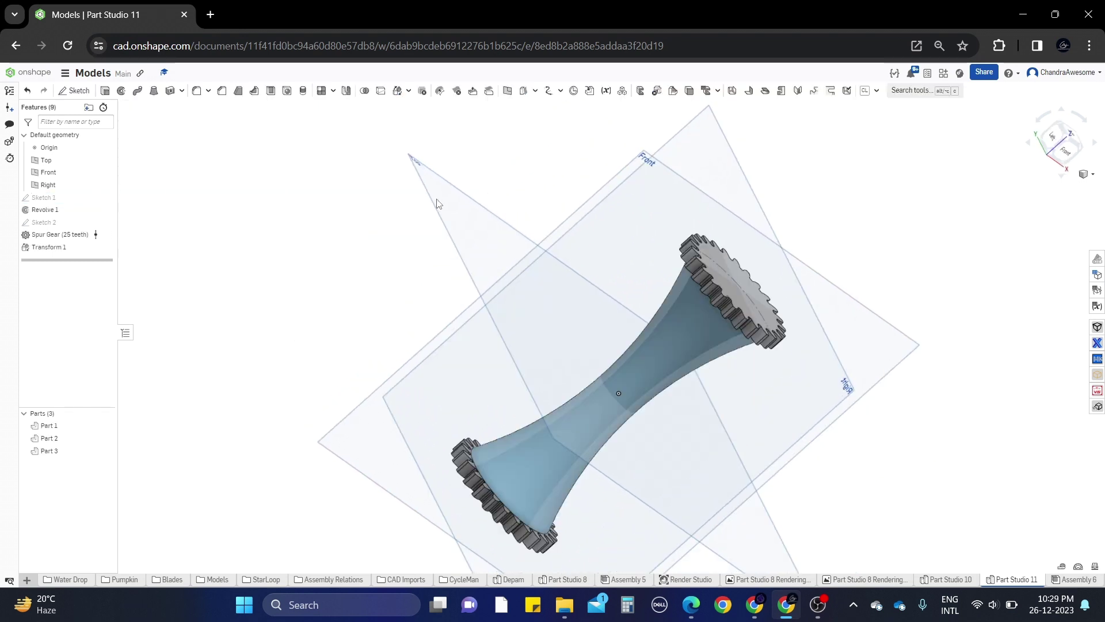
pyautogui.click(105, 197)
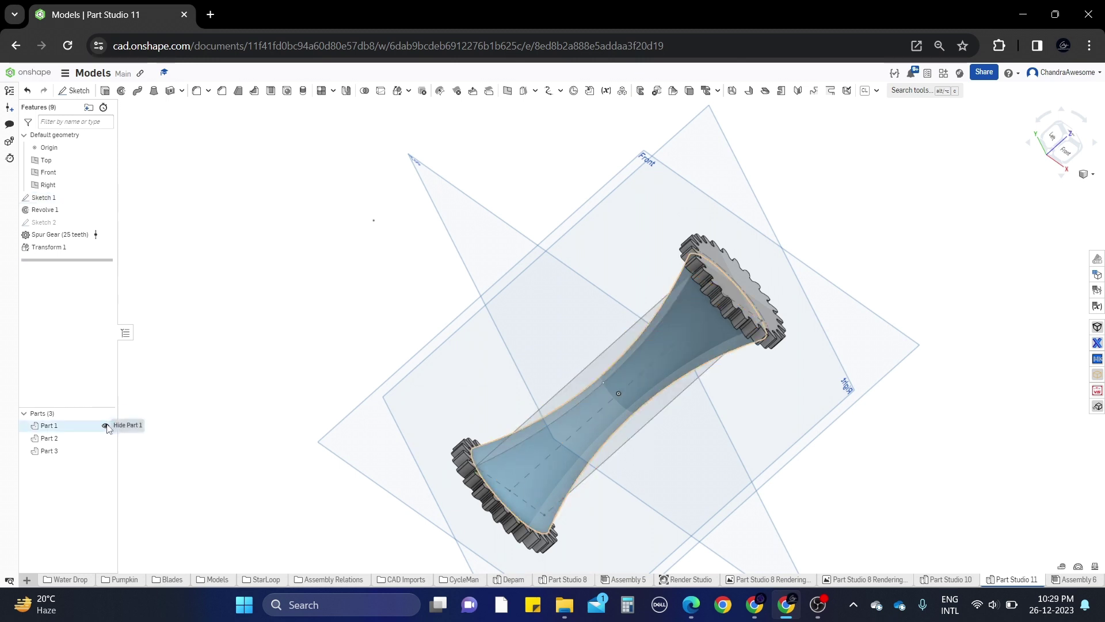
# Hide the revolved body and start a 3D fit spline from a tooth-tip vertex on the top gear's inner face through the arc point
pyautogui.click(105, 426)
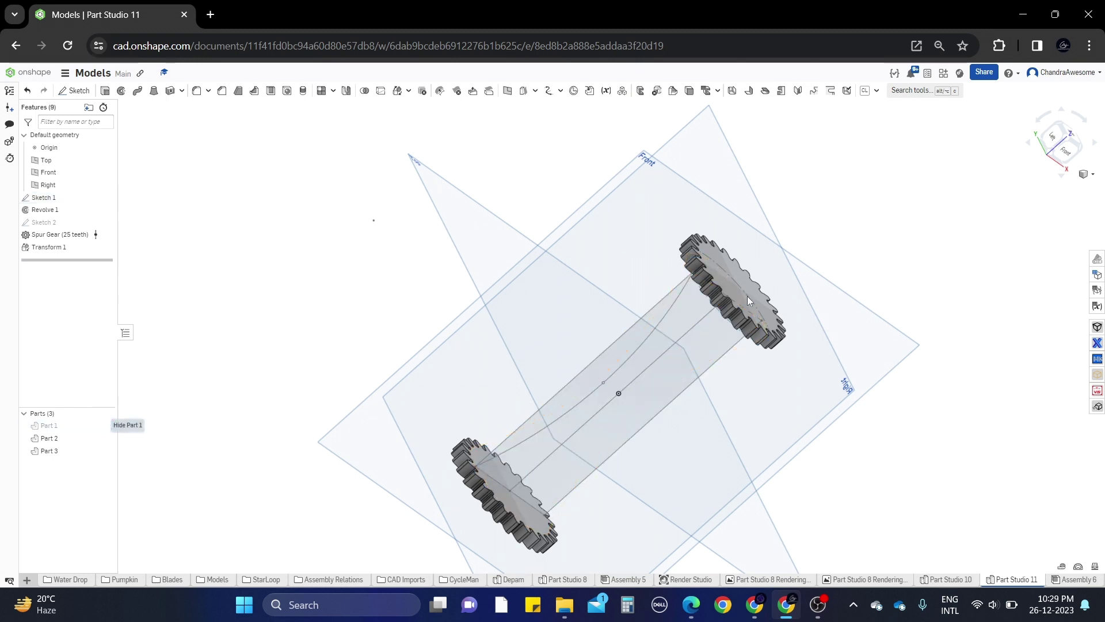
pyautogui.click(548, 90)
pyautogui.hotkey('shift', '7')
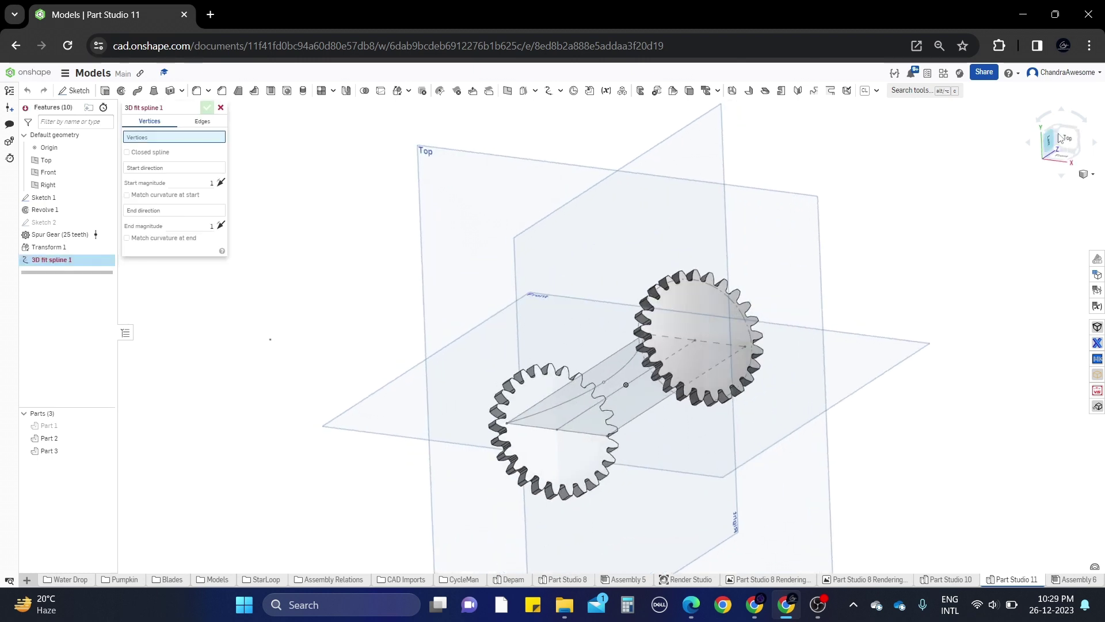
pyautogui.hotkey('shift', '5')
pyautogui.scroll(2, 503, 361)
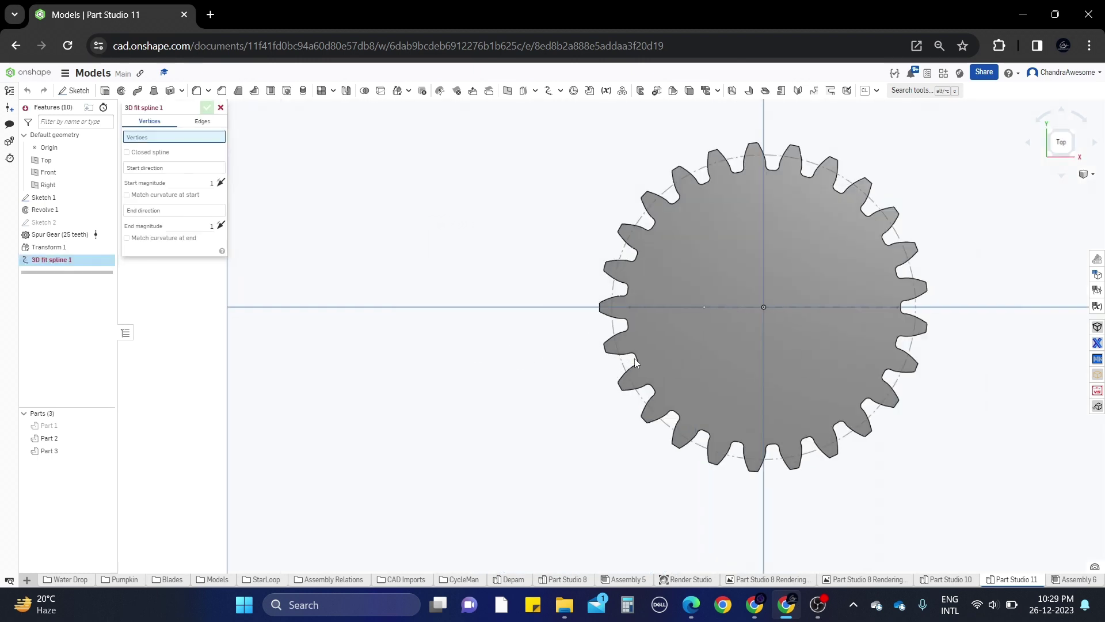
pyautogui.moveTo(616, 381)
pyautogui.mouseDown(button='right')
pyautogui.moveTo(647, 385)
pyautogui.moveTo(614, 389)
pyautogui.mouseUp(button='right')
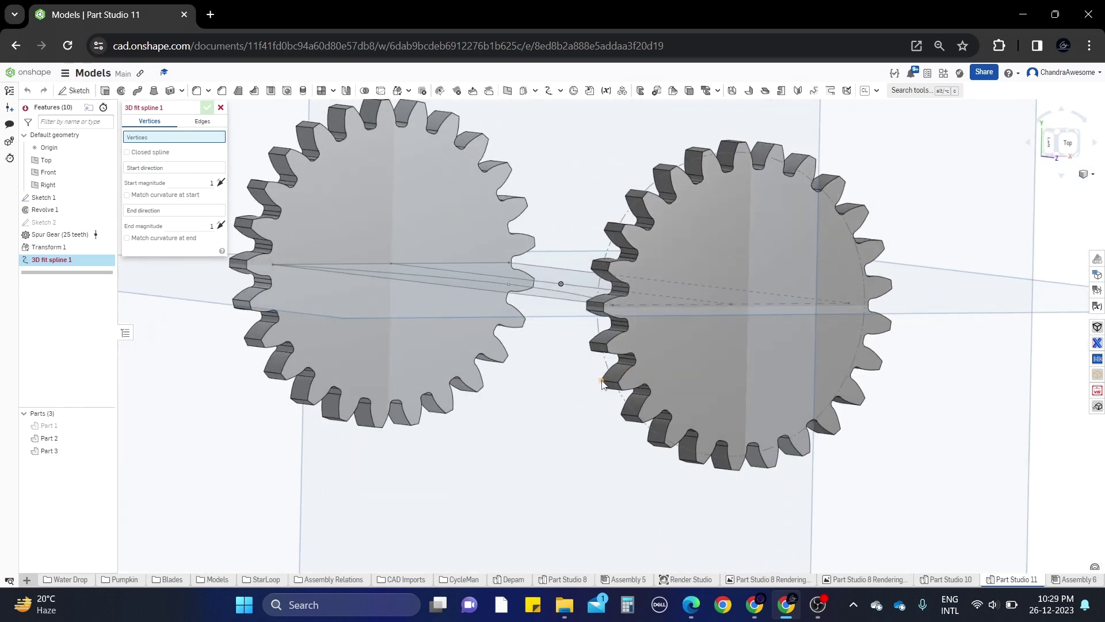
pyautogui.click(601, 381)
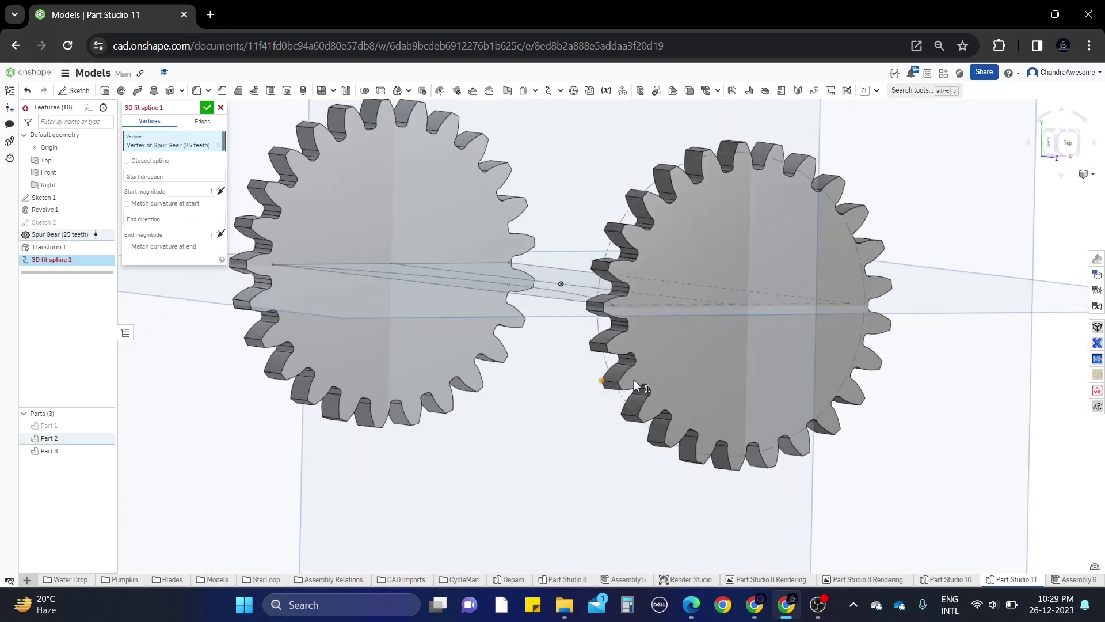
pyautogui.click(507, 284)
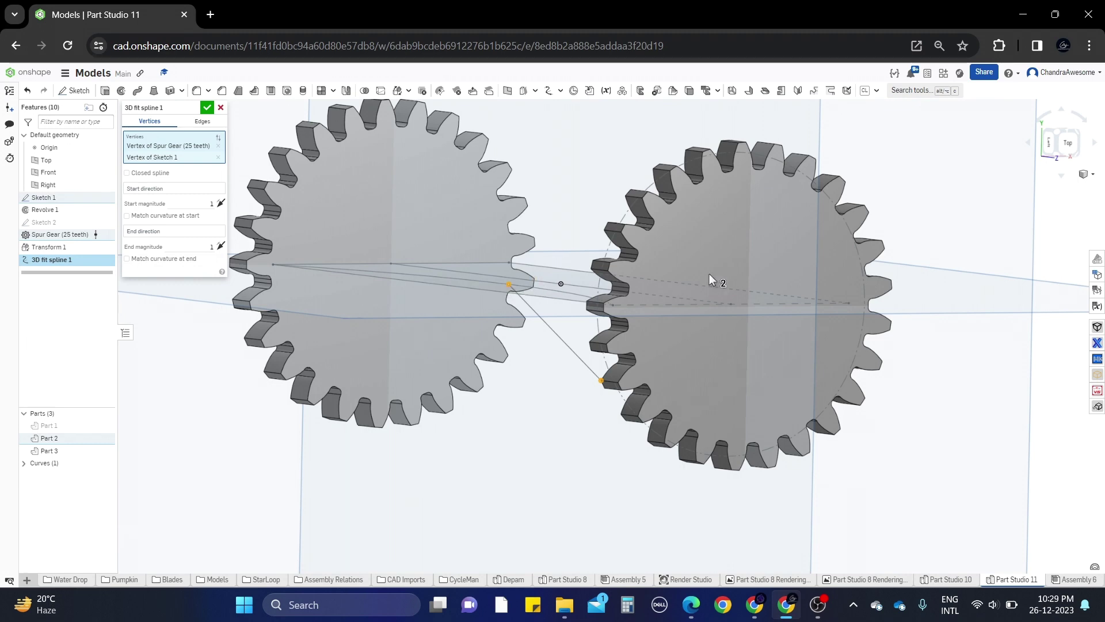
# Complete the 3D fit spline with an inner-face tooth-tip vertex on the bottom gear as its third point and accept it
pyautogui.click(1066, 144)
pyautogui.scroll(5, 548, 345)
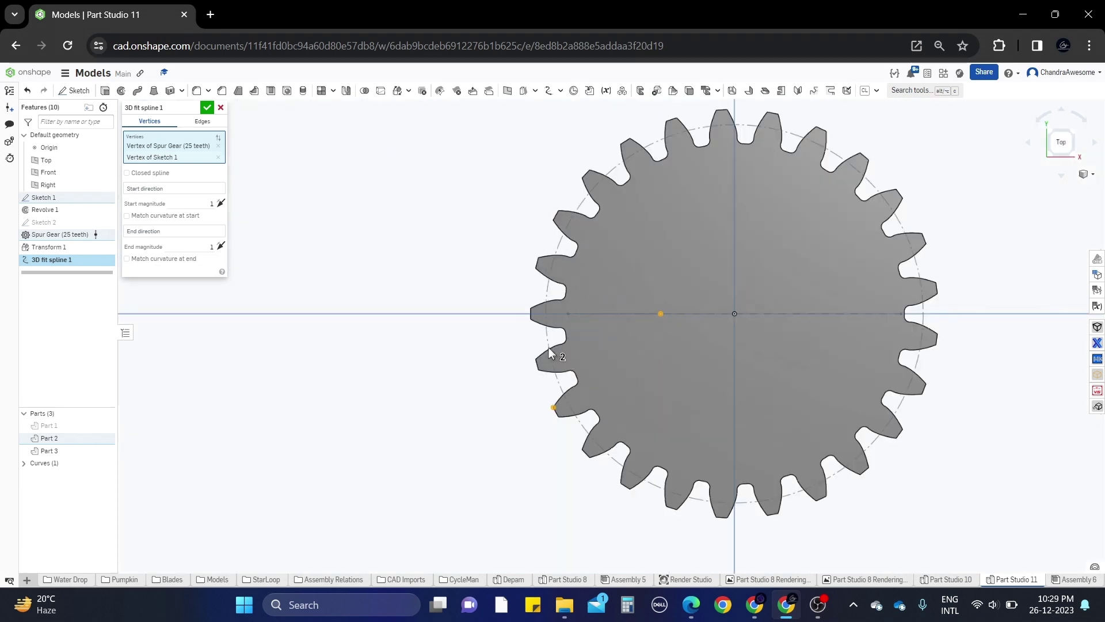
pyautogui.moveTo(476, 278); pyautogui.dragTo(568, 262, button='right')
pyautogui.click(1059, 144)
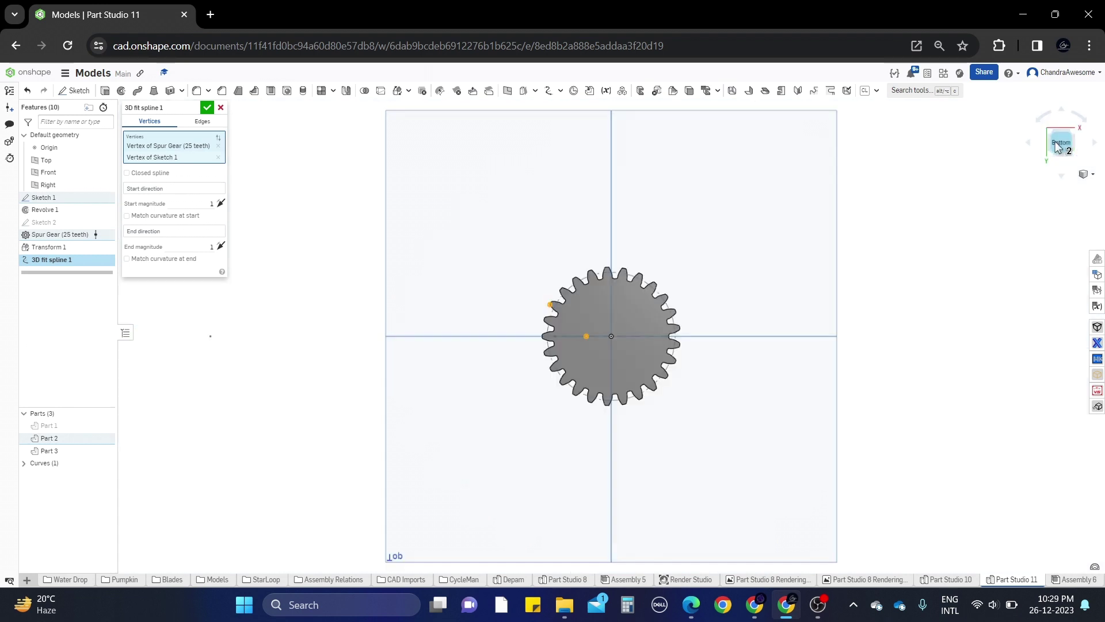
pyautogui.scroll(4, 681, 315)
pyautogui.scroll(2, 434, 340)
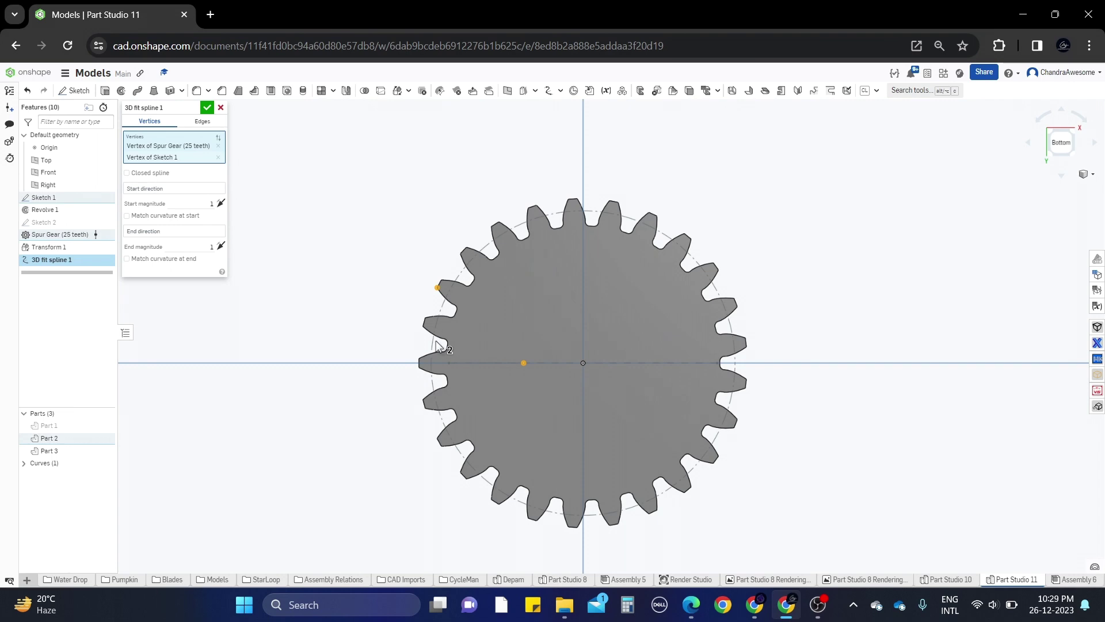
pyautogui.click(441, 447)
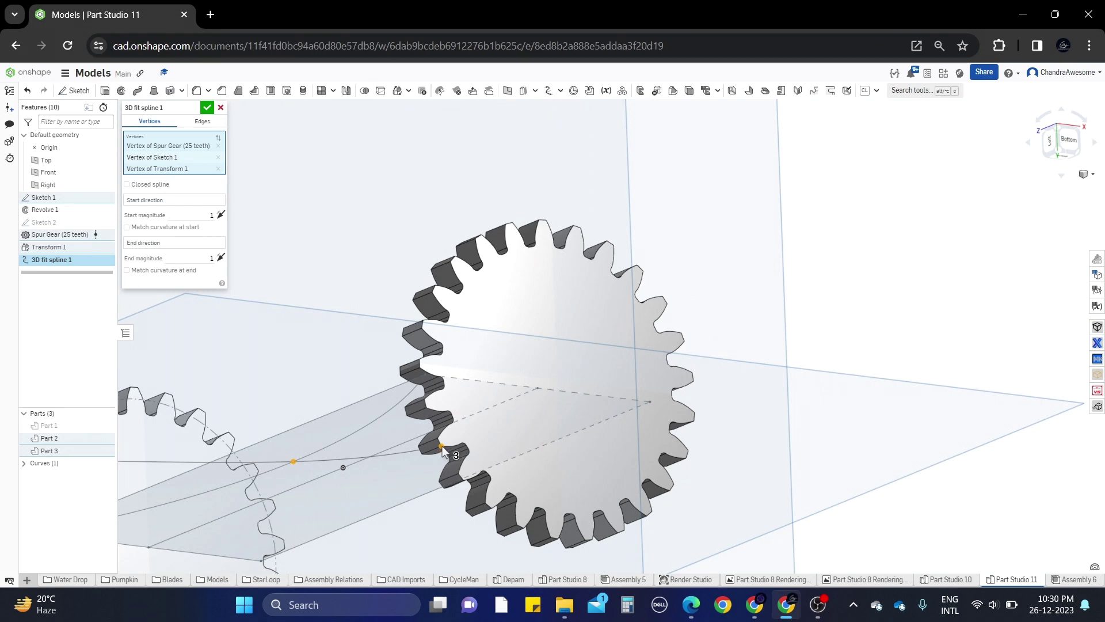
pyautogui.click(441, 448)
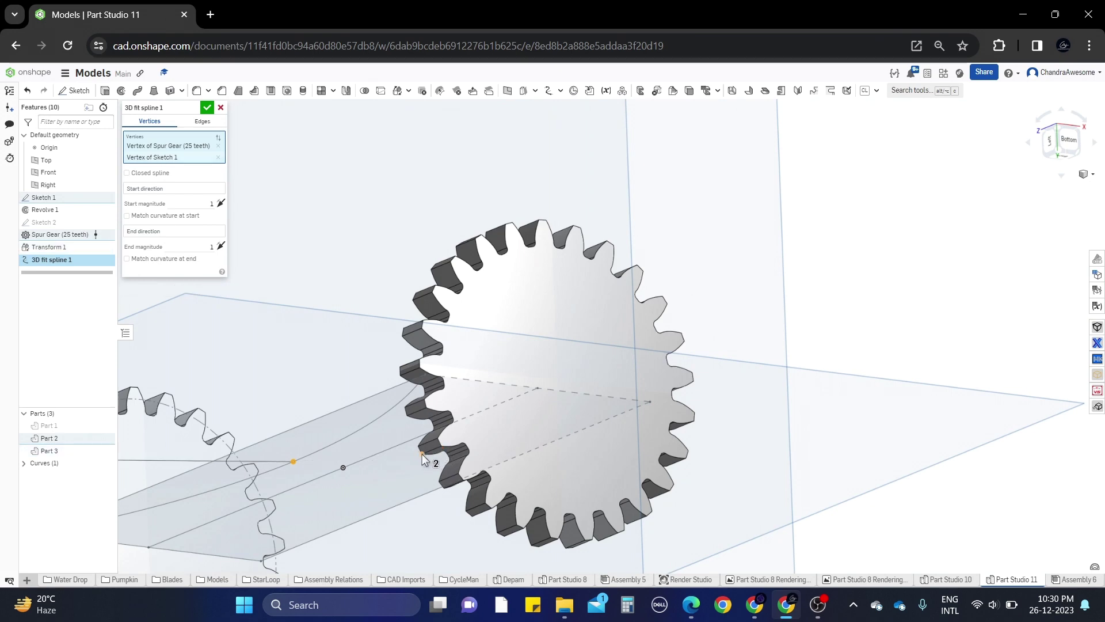
pyautogui.click(423, 456)
pyautogui.moveTo(423, 459); pyautogui.dragTo(373, 338, button='right')
pyautogui.scroll(-3, 499, 362)
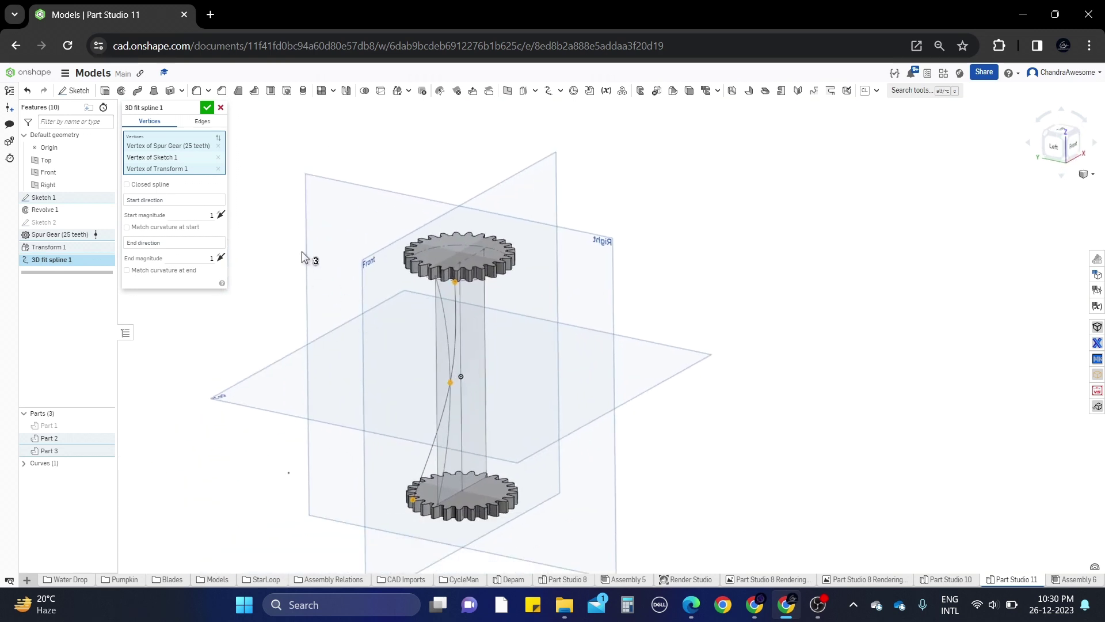
pyautogui.click(206, 107)
# Hide Sketch 1 and start a new sketch on the inner face of the bottom gear
pyautogui.moveTo(500, 397); pyautogui.dragTo(322, 334, button='right')
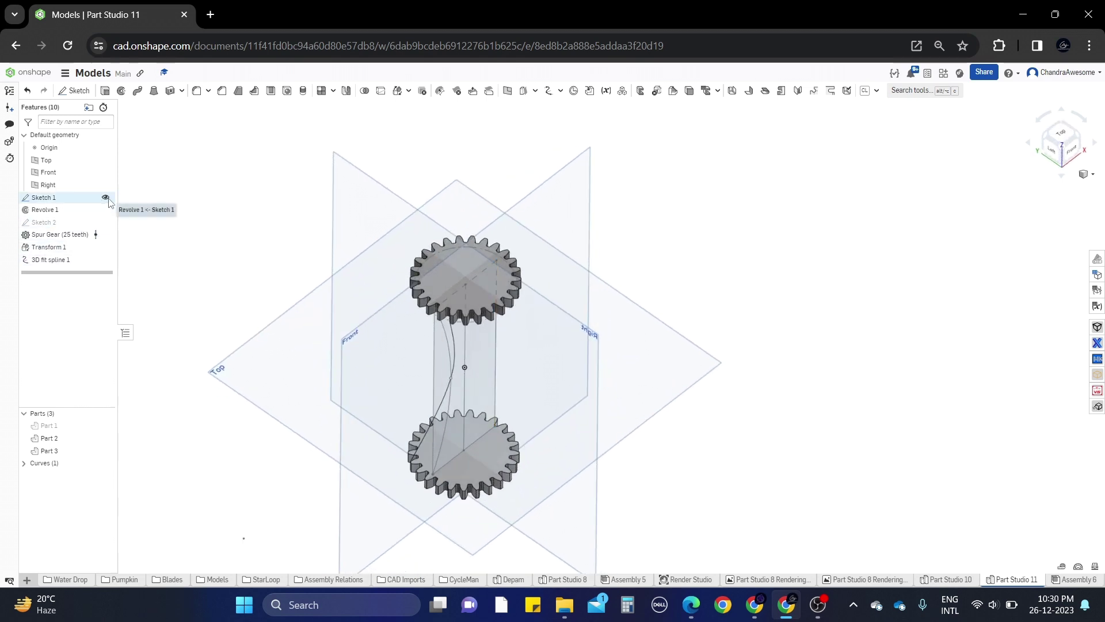
pyautogui.click(106, 197)
pyautogui.moveTo(444, 440); pyautogui.dragTo(441, 426, button='middle')
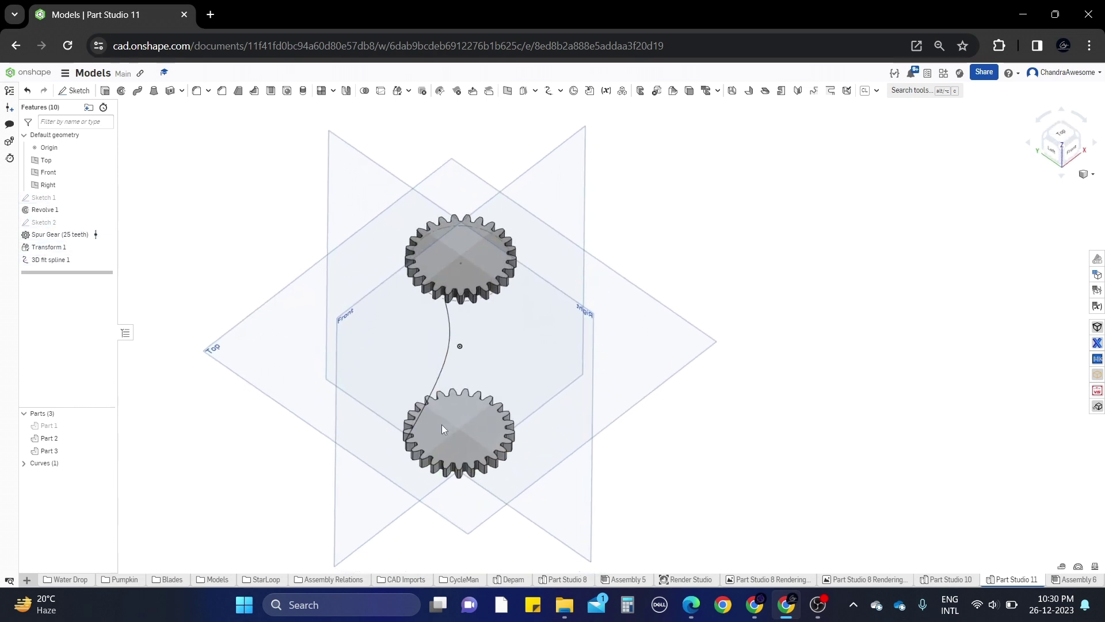
pyautogui.scroll(3, 431, 433)
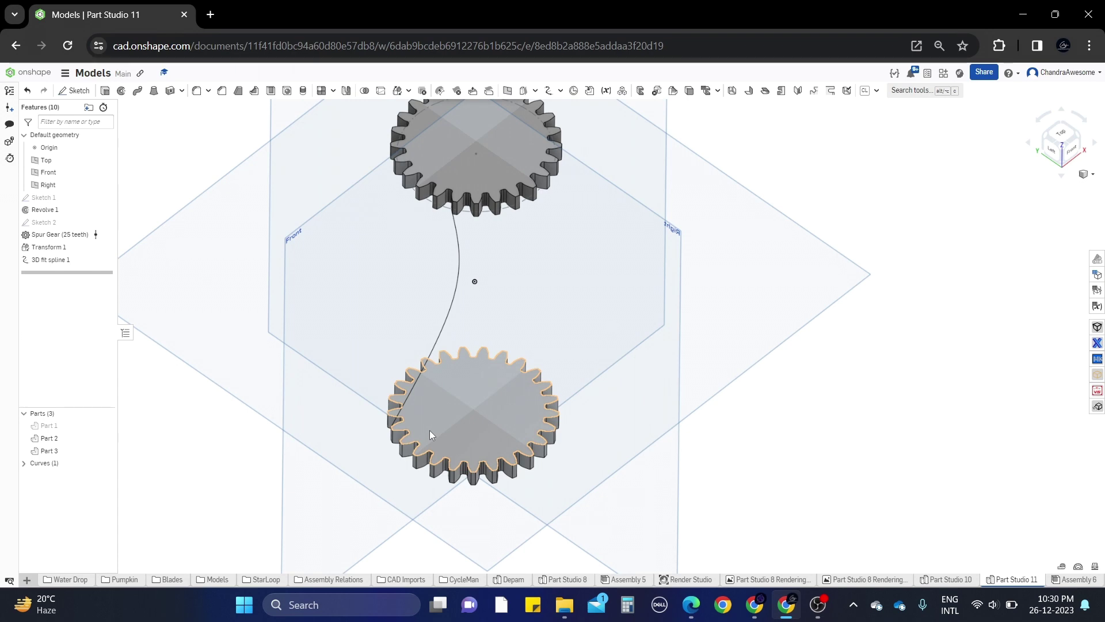
pyautogui.scroll(4, 393, 422)
pyautogui.moveTo(476, 418)
pyautogui.mouseDown(button='right')
pyautogui.moveTo(523, 411)
pyautogui.moveTo(477, 412)
pyautogui.mouseUp(button='right')
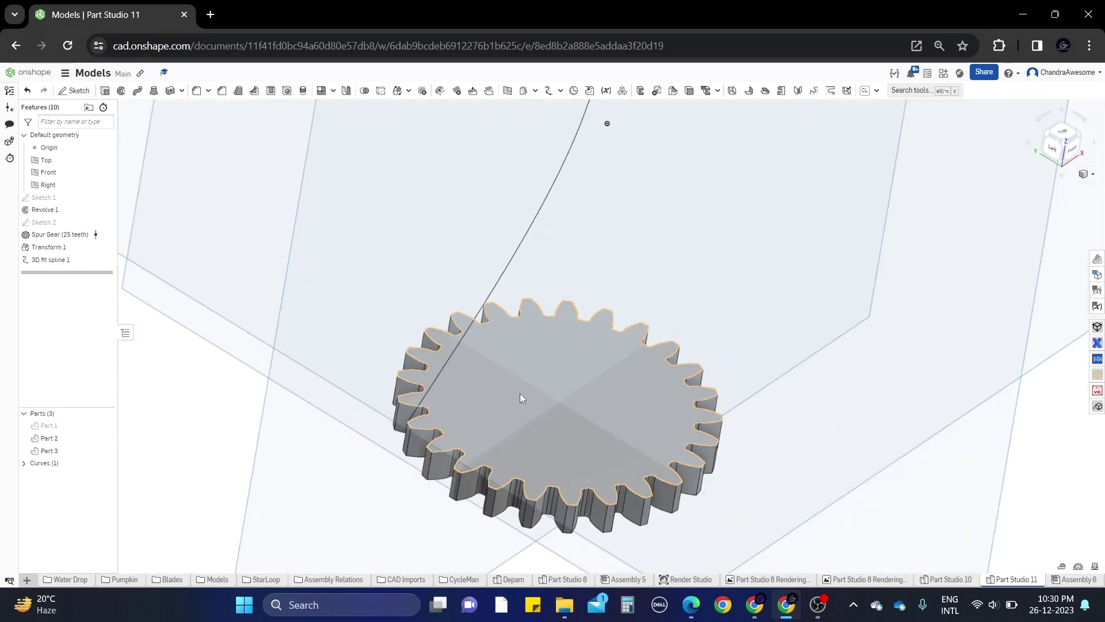
pyautogui.click(530, 395)
pyautogui.scroll(-5, 530, 395)
pyautogui.moveTo(530, 395); pyautogui.dragTo(506, 436, button='middle')
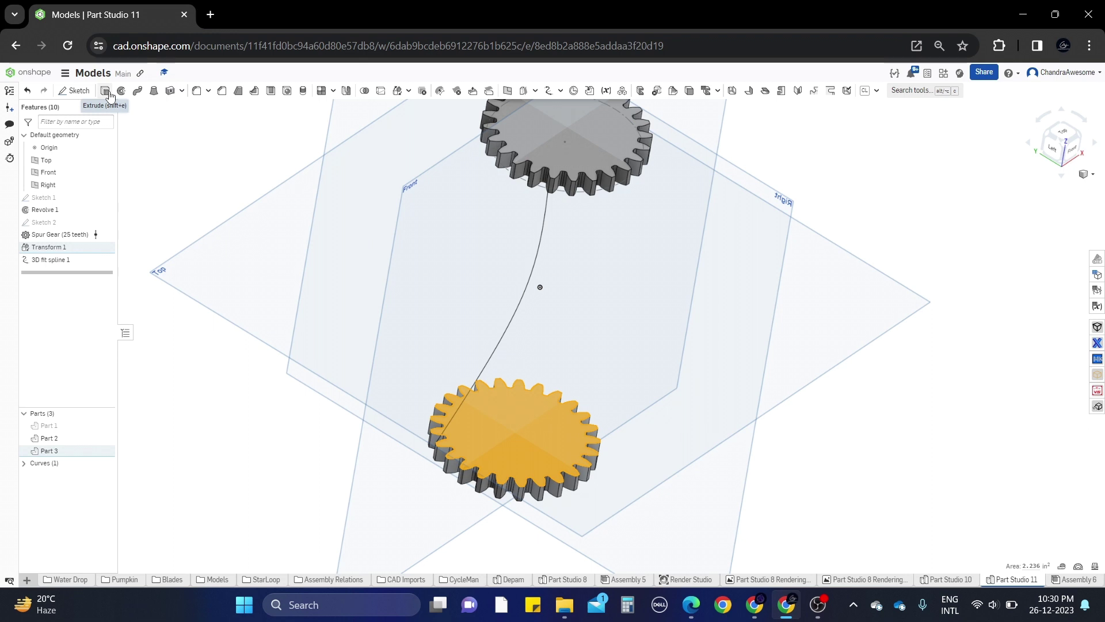
pyautogui.click(78, 91)
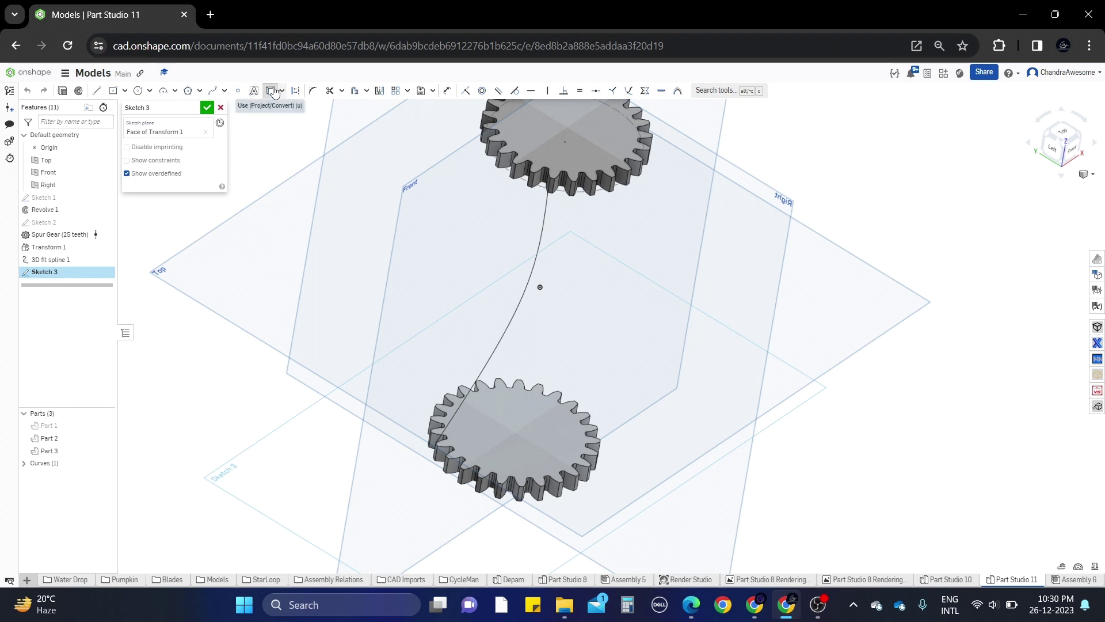
# Sketch a circle from the bottom gear's center out to the tooth roots, separating the teeth into regions, and accept the sketch
pyautogui.click(271, 91)
pyautogui.click(140, 91)
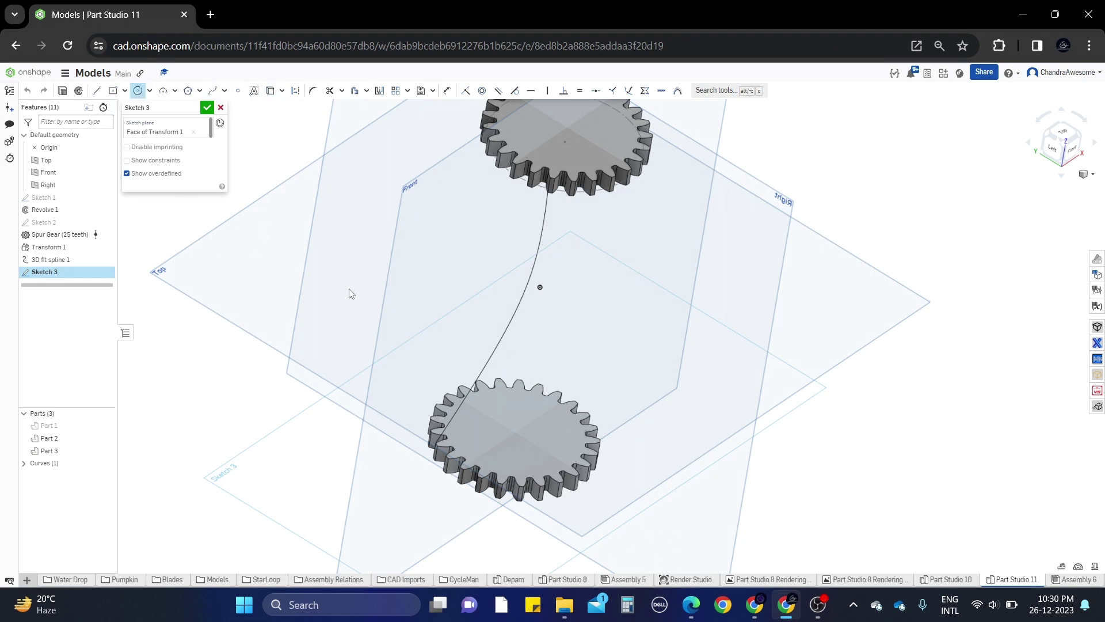
pyautogui.click(517, 435)
pyautogui.scroll(5, 517, 434)
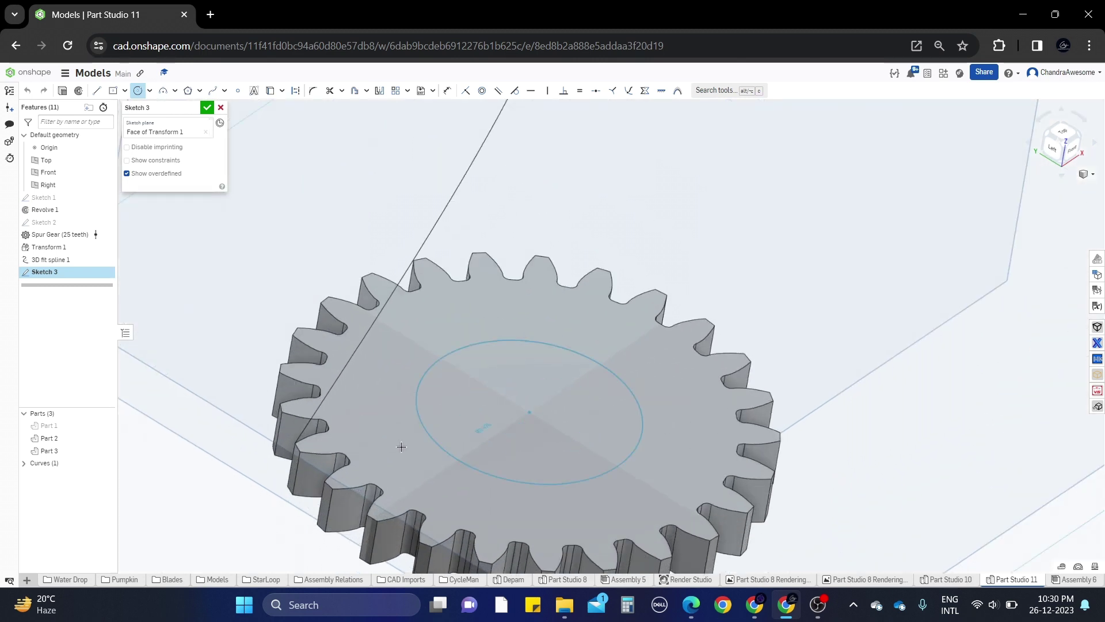
pyautogui.scroll(3, 343, 455)
pyautogui.click(353, 458)
pyautogui.scroll(-6, 352, 457)
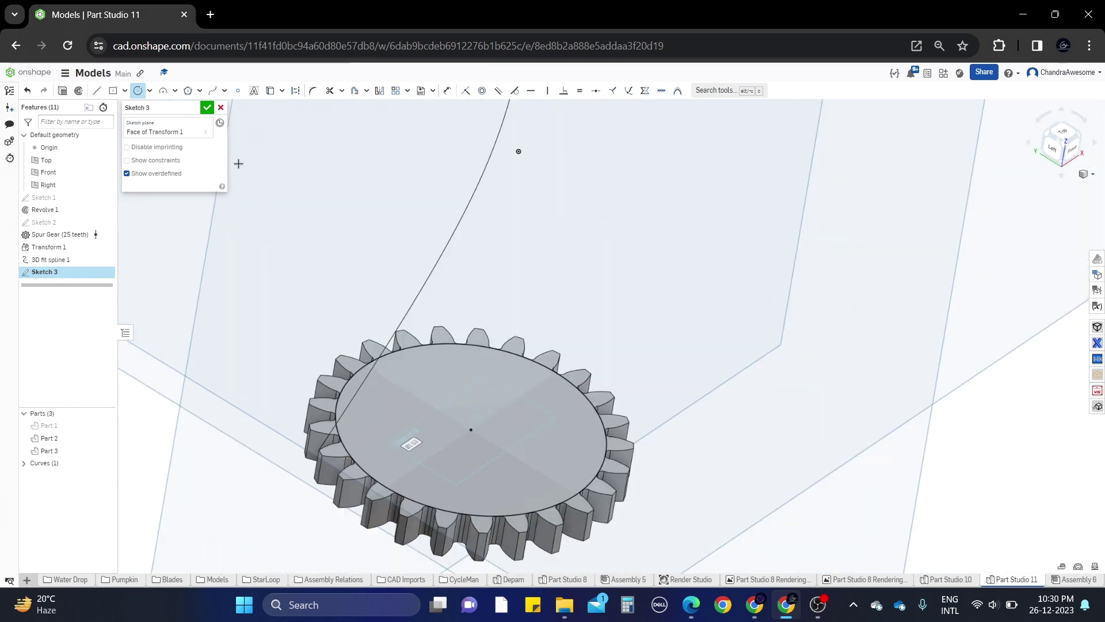
pyautogui.click(206, 107)
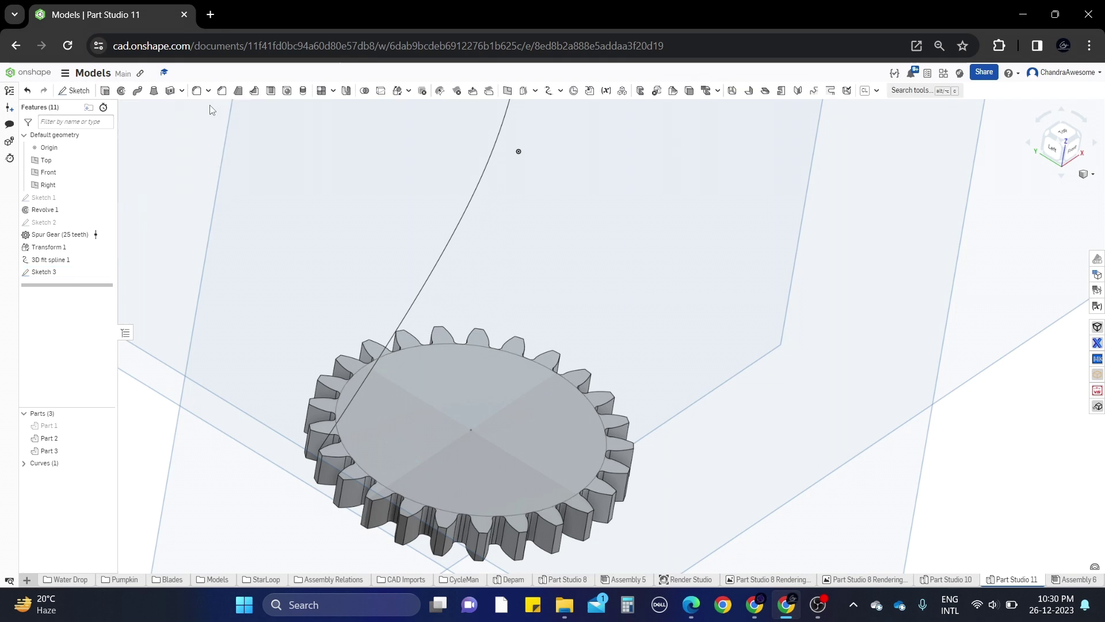
# Sweep the tooth region at the spline's lower end along the 3D fit spline as a new solid
pyautogui.scroll(2, 337, 452)
pyautogui.click(337, 450)
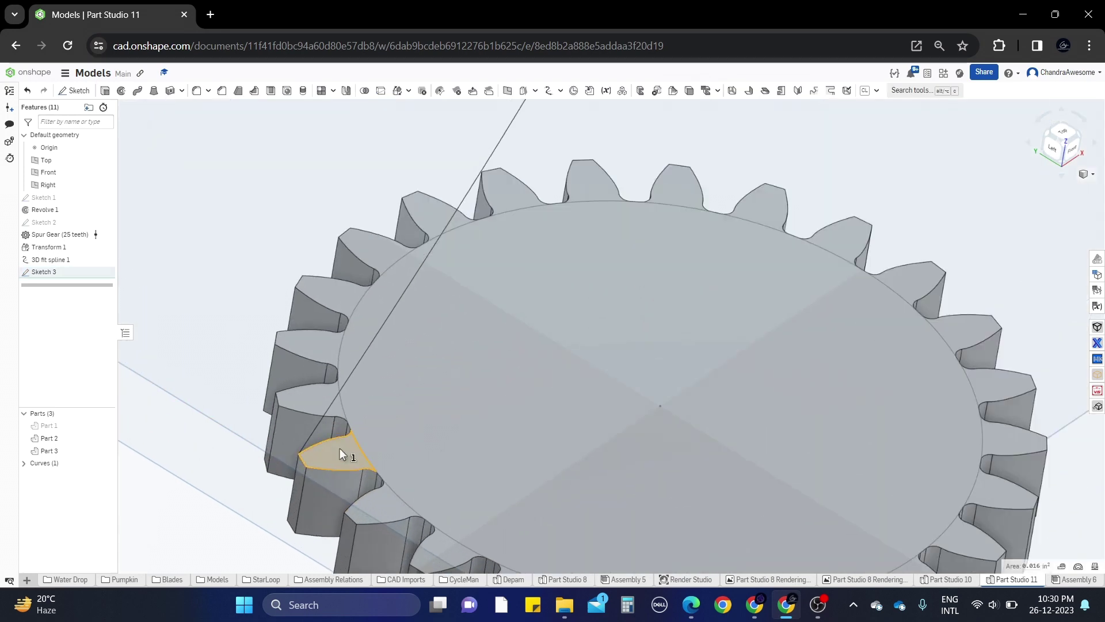
pyautogui.scroll(-6, 340, 448)
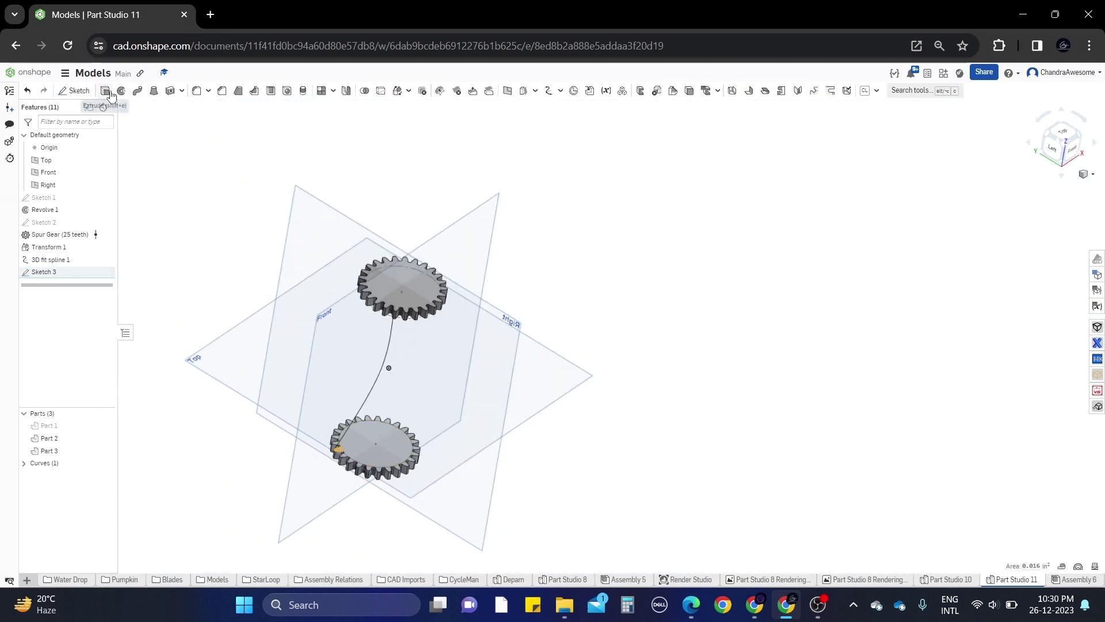
pyautogui.click(137, 91)
pyautogui.click(151, 177)
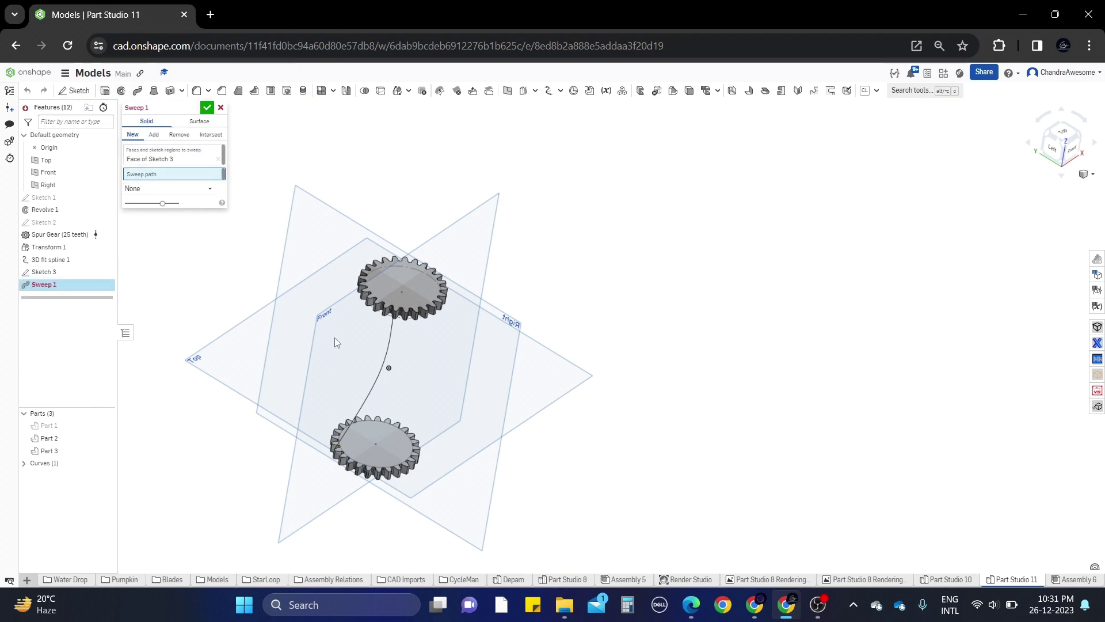
pyautogui.click(390, 348)
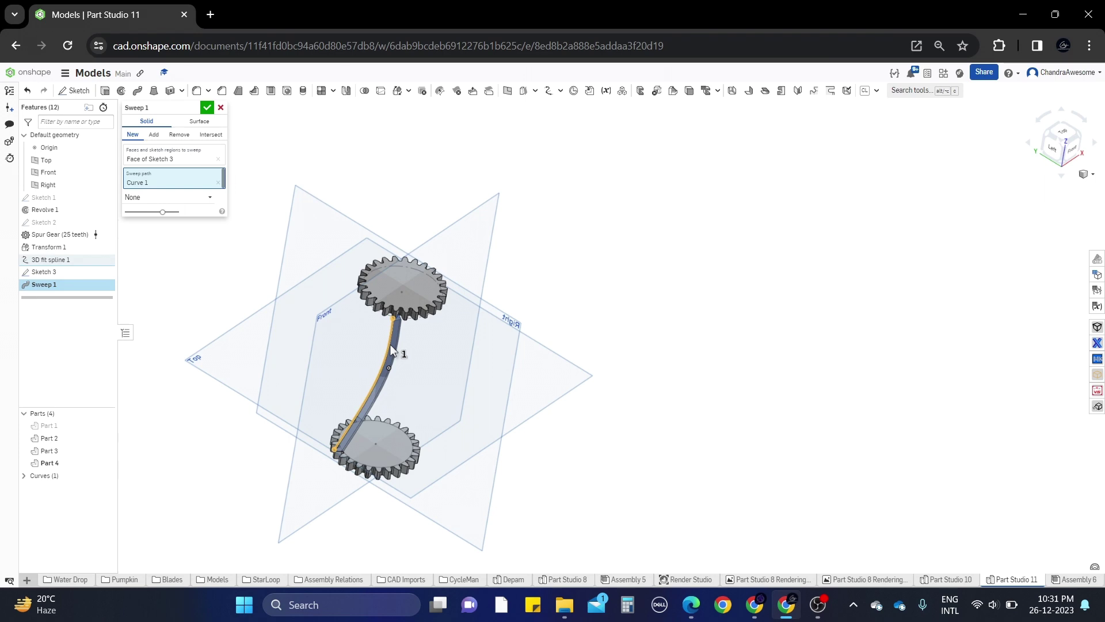
# Try the Keep profile orientation option on the sweep and check how its end meets the top gear's tooth
pyautogui.scroll(5, 396, 319)
pyautogui.scroll(3, 396, 317)
pyautogui.moveTo(401, 314)
pyautogui.mouseDown(button='right')
pyautogui.moveTo(358, 294)
pyautogui.moveTo(392, 316)
pyautogui.mouseUp(button='right')
pyautogui.scroll(-2, 461, 358)
pyautogui.scroll(-3, 461, 358)
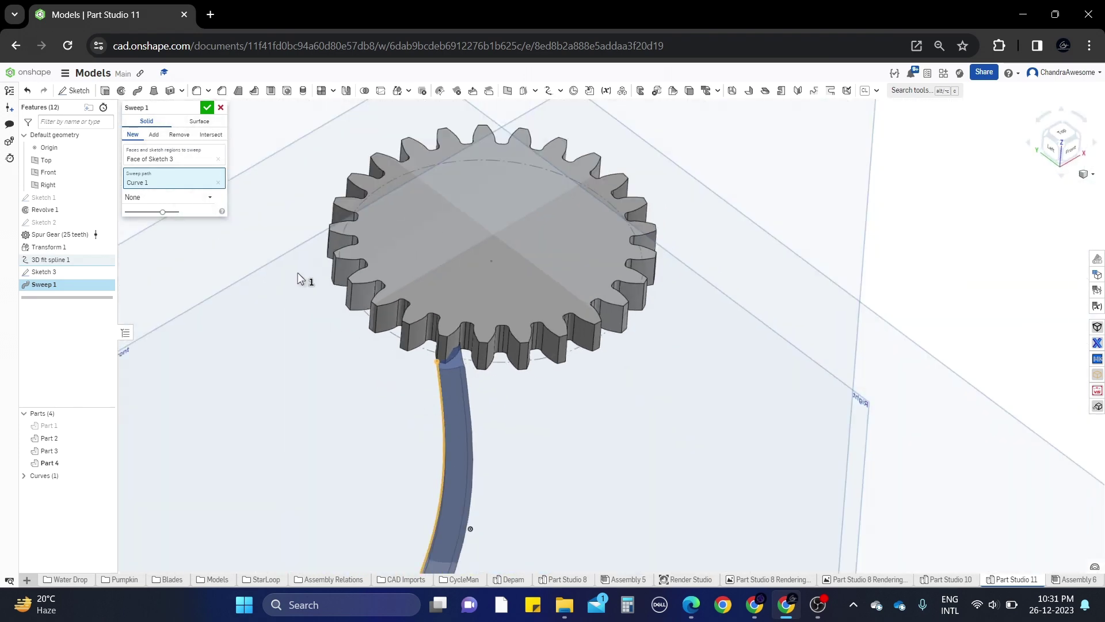
pyautogui.click(192, 197)
pyautogui.click(188, 225)
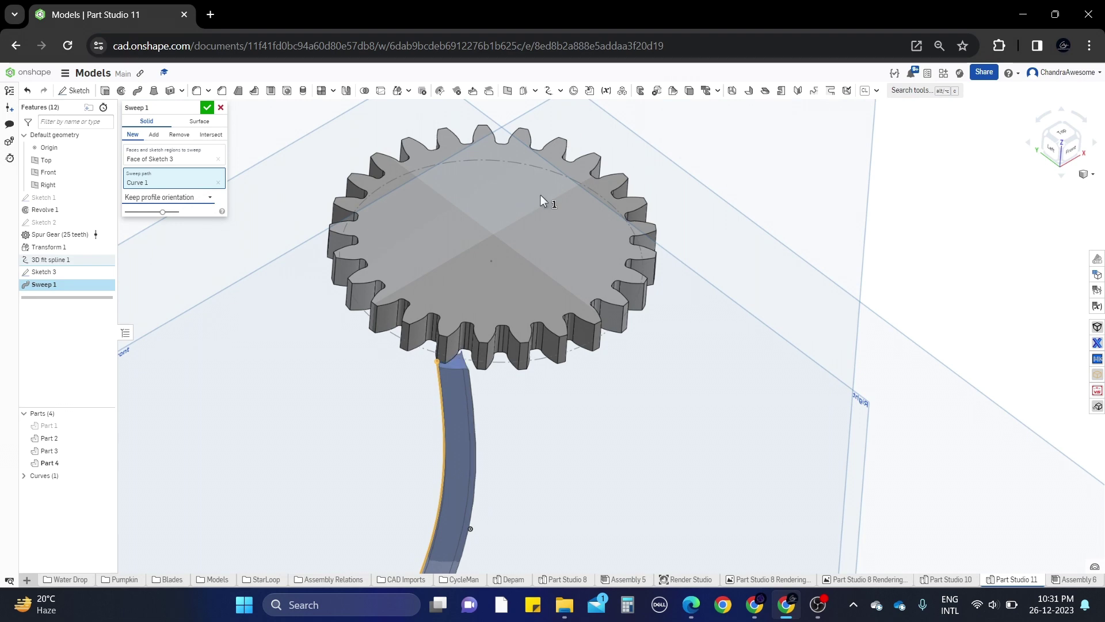
pyautogui.scroll(-3, 543, 198)
pyautogui.scroll(4, 513, 270)
pyautogui.hotkey('shift', '3')
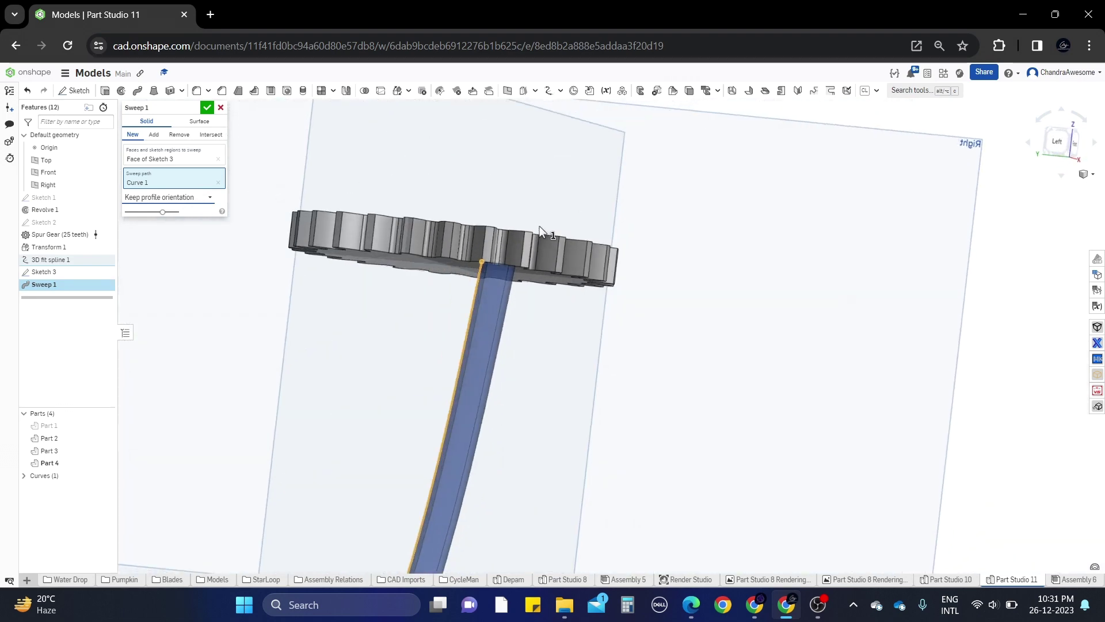
pyautogui.moveTo(529, 326); pyautogui.dragTo(536, 365, button='right')
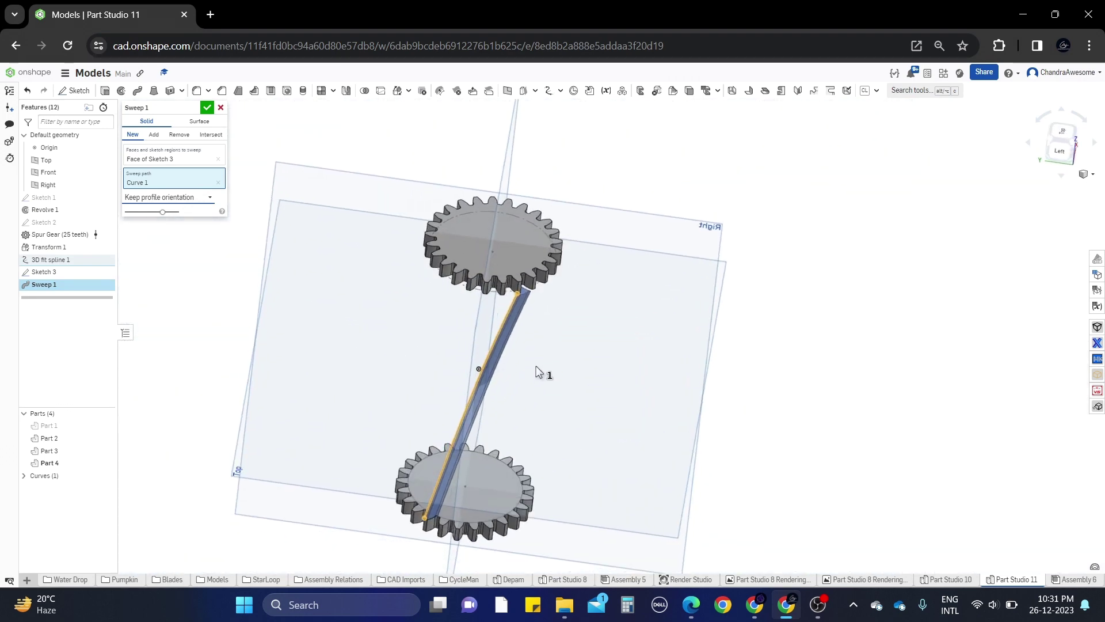
pyautogui.scroll(3, 530, 296)
pyautogui.moveTo(531, 295); pyautogui.dragTo(422, 284, button='right')
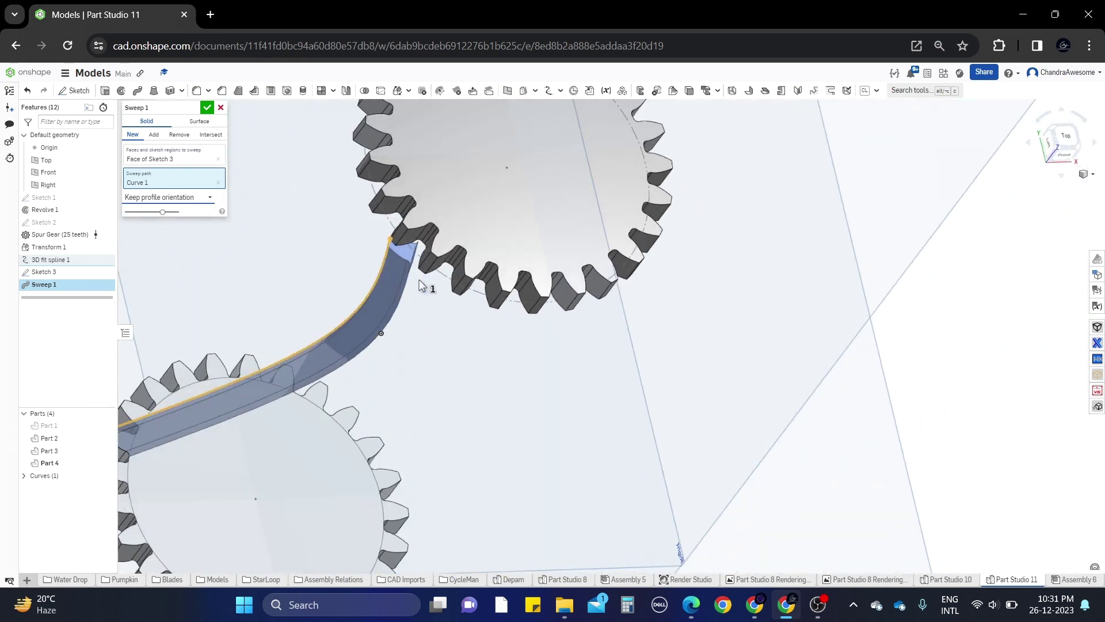
# Set the sweep to Lock profile faces, show the revolved body and choose its curved side face as the face to lock
pyautogui.click(184, 197)
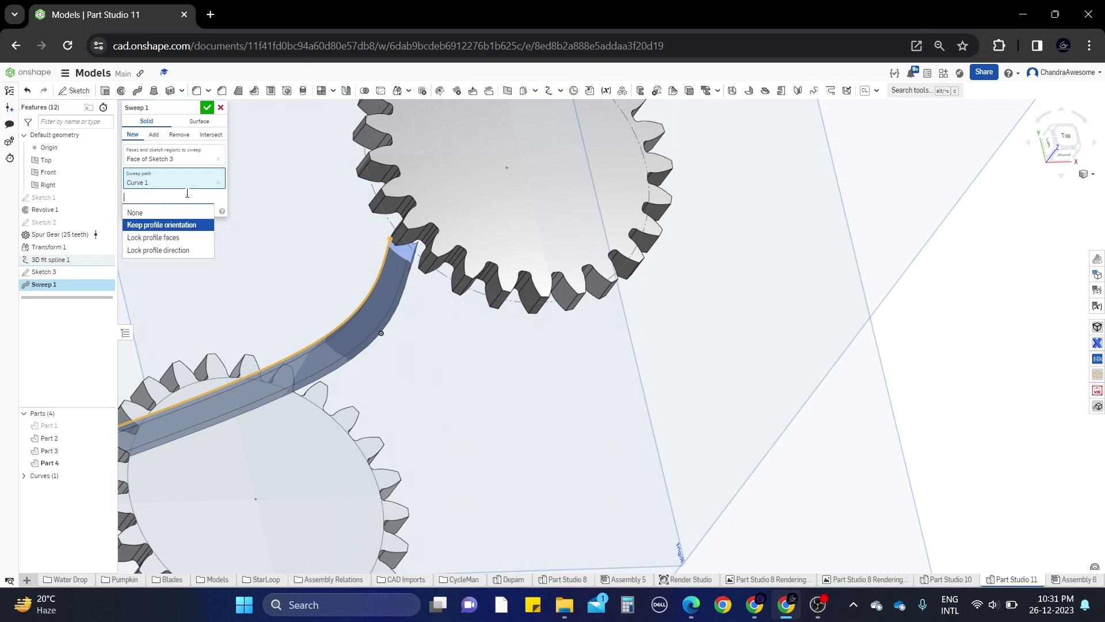
pyautogui.click(179, 240)
pyautogui.moveTo(290, 239); pyautogui.dragTo(413, 203, button='right')
pyautogui.press('f')
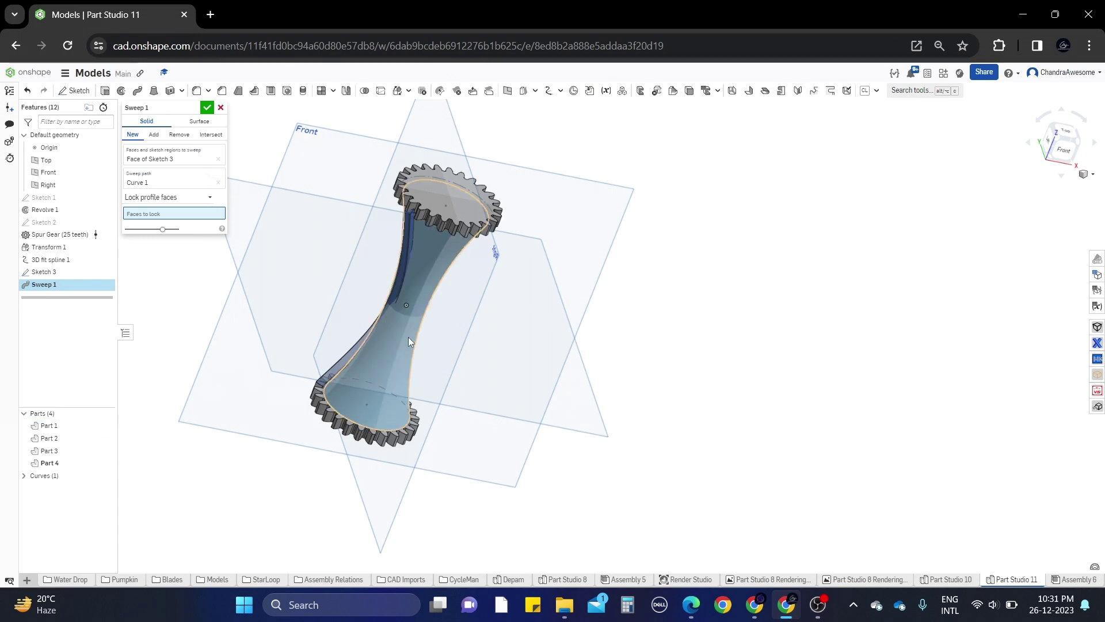
pyautogui.click(400, 331)
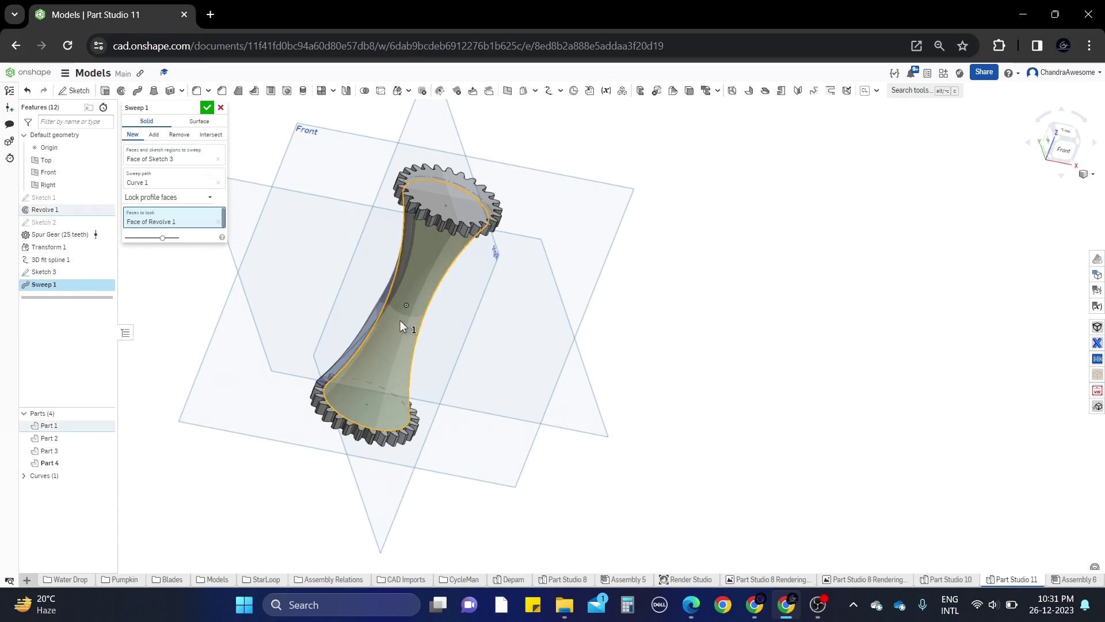
# Examine how the swept tooth follows the body and aligns with the top gear's tooth
pyautogui.scroll(4, 400, 329)
pyautogui.moveTo(396, 258)
pyautogui.mouseDown(button='right')
pyautogui.moveTo(519, 244)
pyautogui.moveTo(398, 260)
pyautogui.mouseUp(button='right')
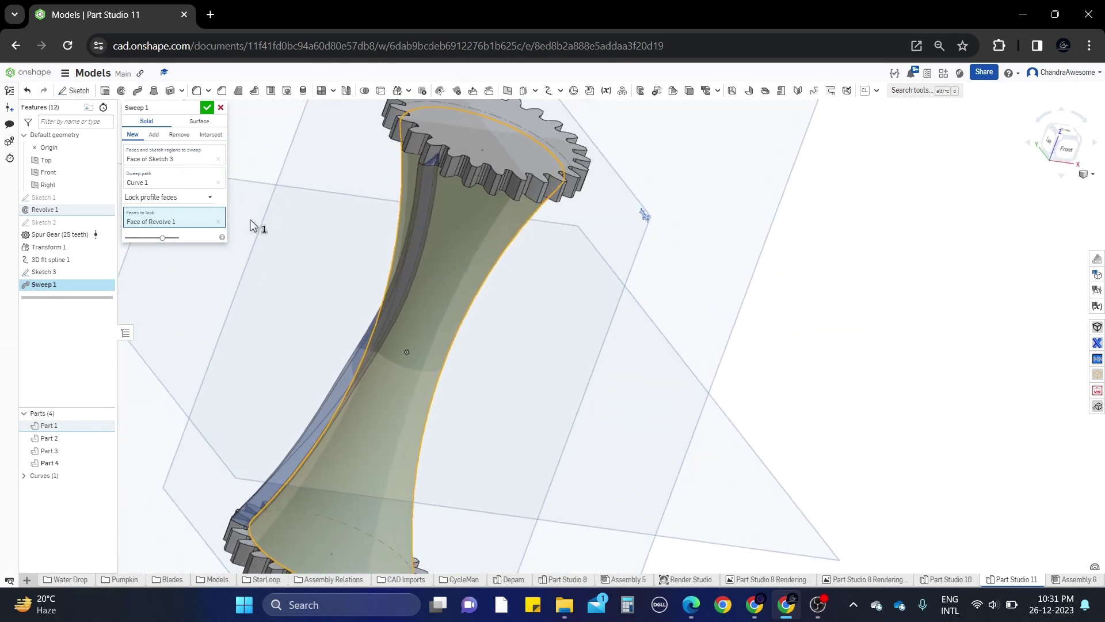
pyautogui.moveTo(322, 242); pyautogui.dragTo(327, 318, button='right')
pyautogui.scroll(5, 443, 150)
pyautogui.moveTo(485, 157); pyautogui.dragTo(455, 196, button='right')
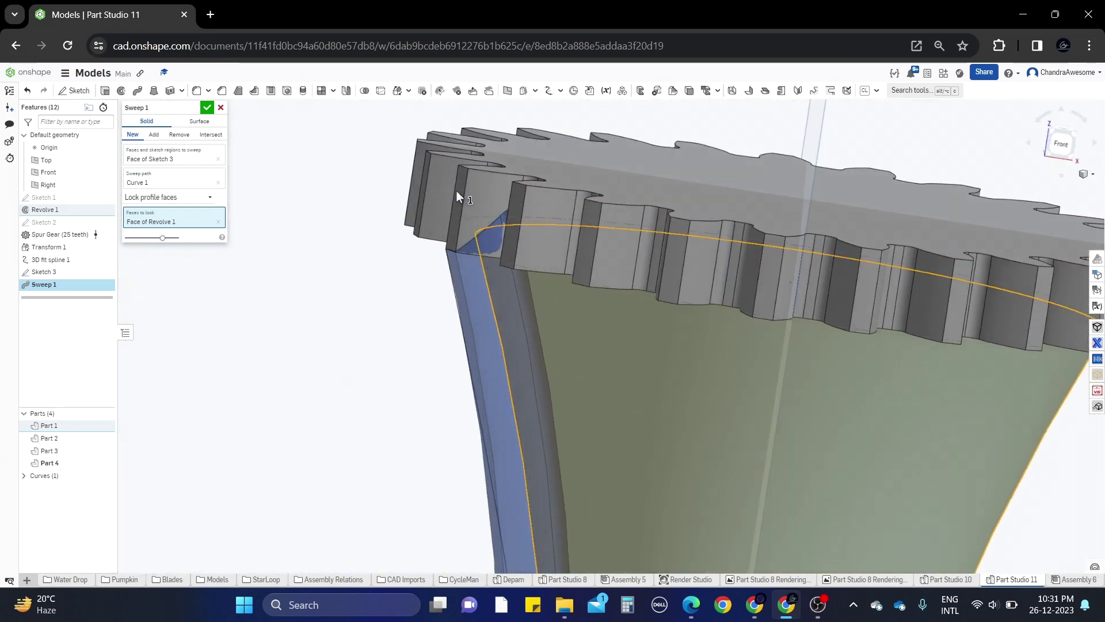
pyautogui.scroll(-3, 357, 212)
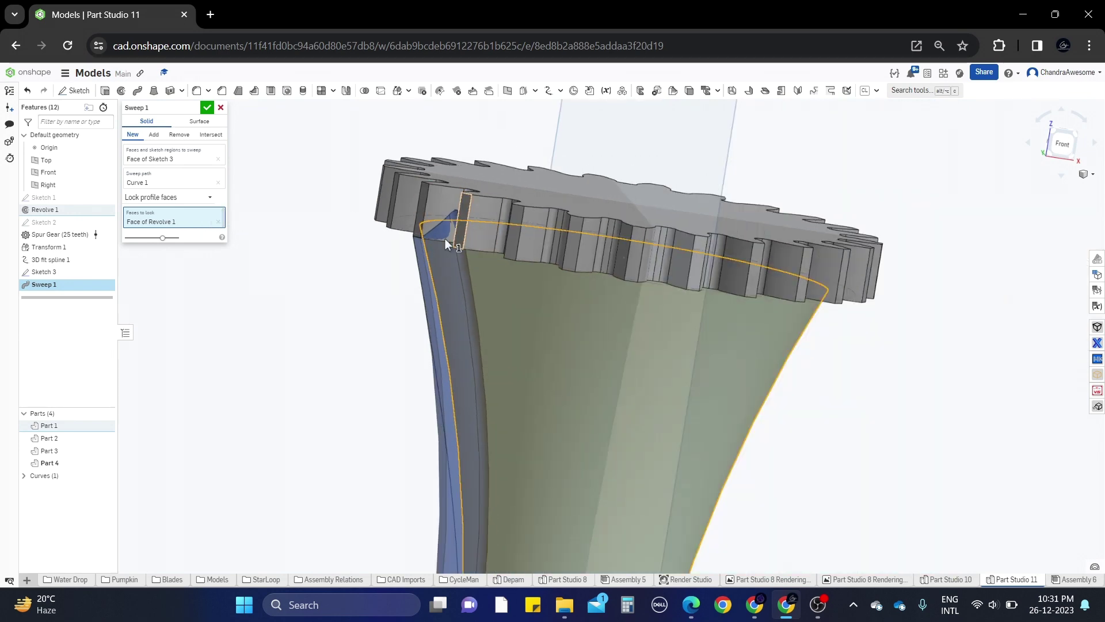
pyautogui.moveTo(417, 239); pyautogui.dragTo(433, 243, button='right')
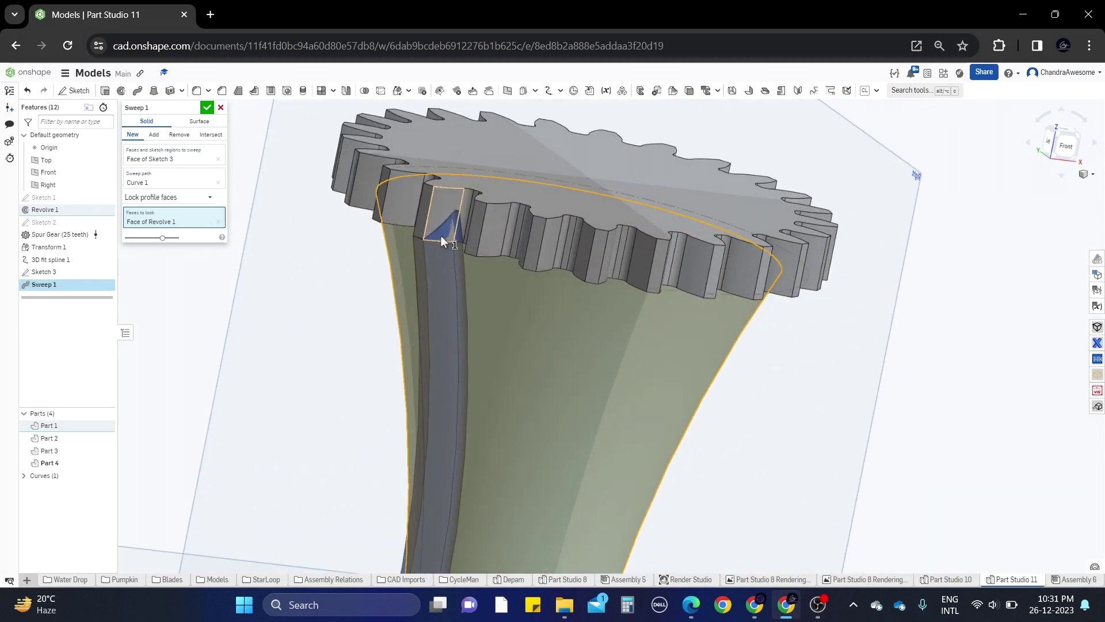
pyautogui.scroll(-5, 423, 236)
pyautogui.scroll(-5, 298, 248)
pyautogui.moveTo(292, 267); pyautogui.dragTo(284, 254, button='right')
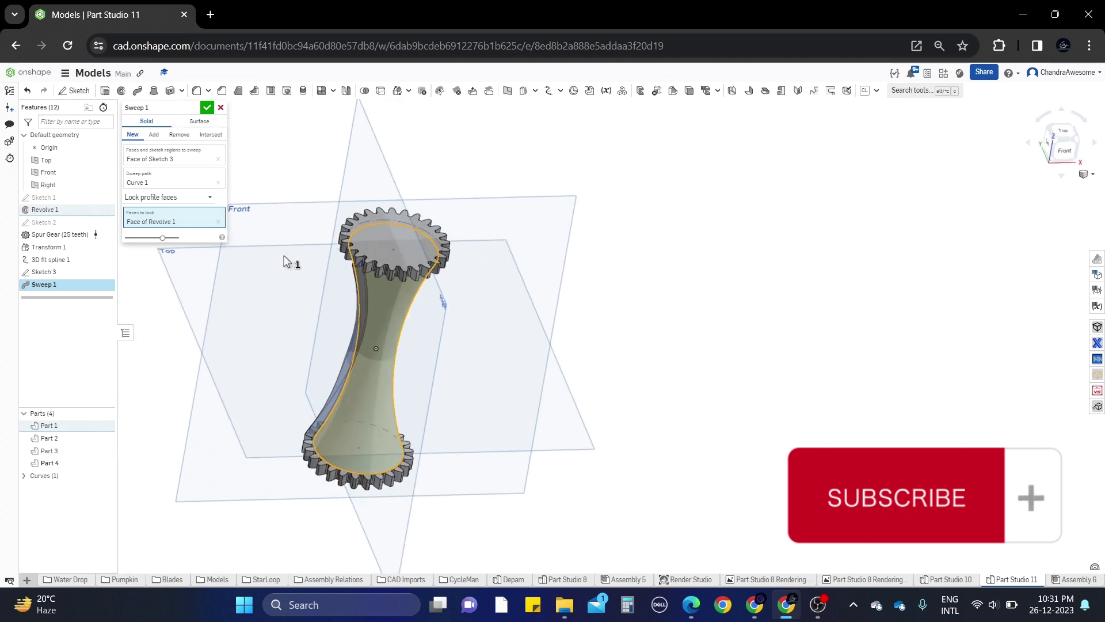
# Accept the sweep and hide the top gear to expose the swept tooth's upper end
pyautogui.click(207, 108)
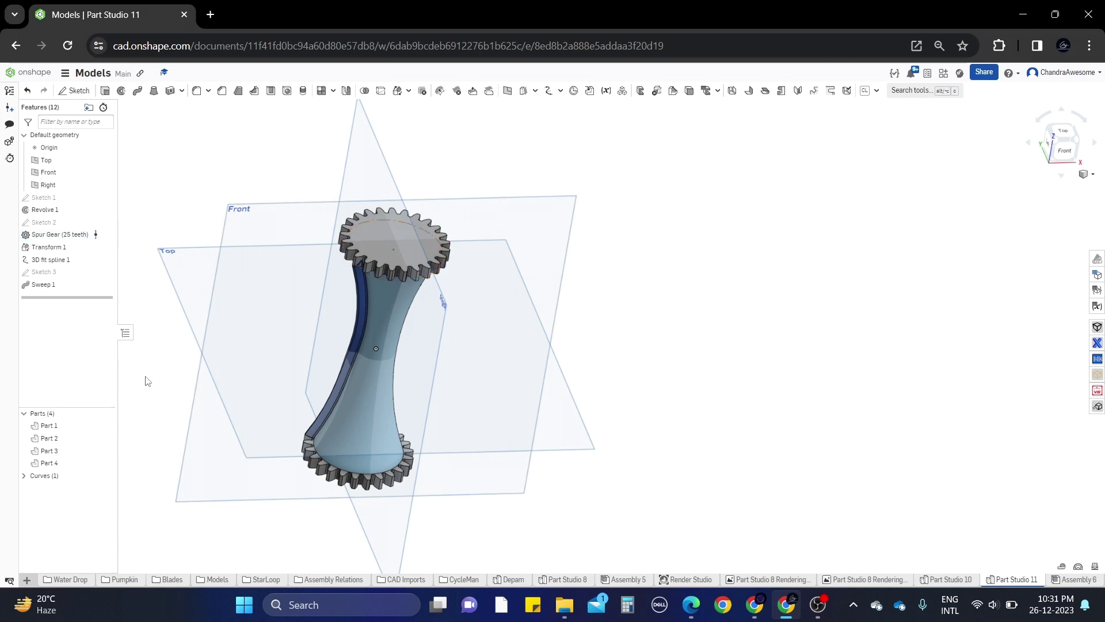
pyautogui.click(106, 438)
pyautogui.scroll(2, 354, 241)
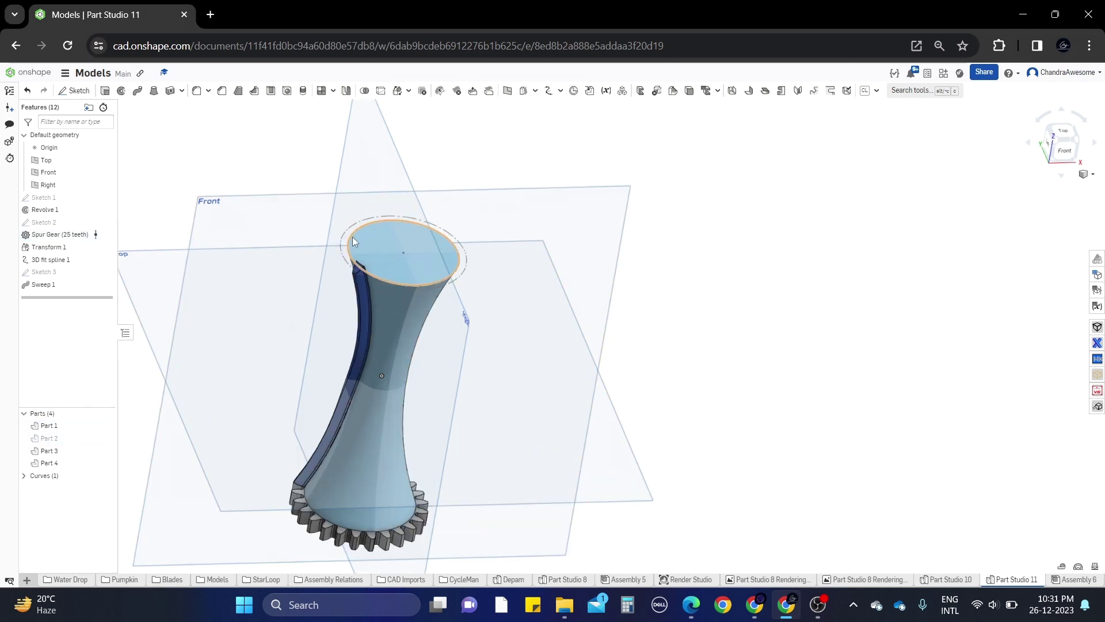
pyautogui.scroll(5, 354, 241)
pyautogui.moveTo(383, 309); pyautogui.dragTo(338, 299, button='right')
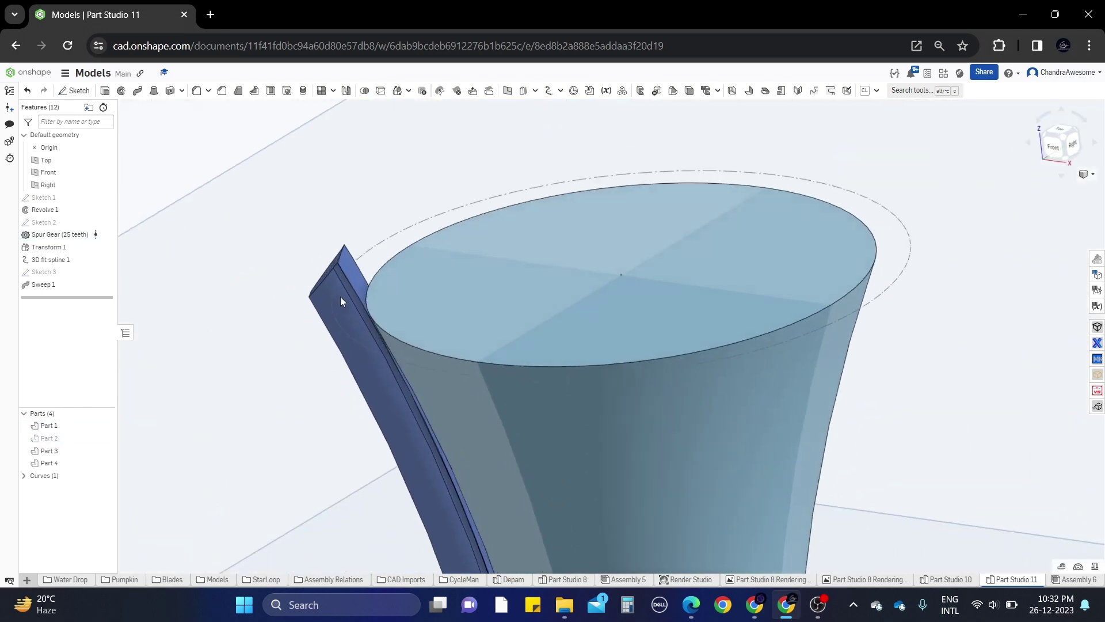
pyautogui.scroll(-5, 424, 291)
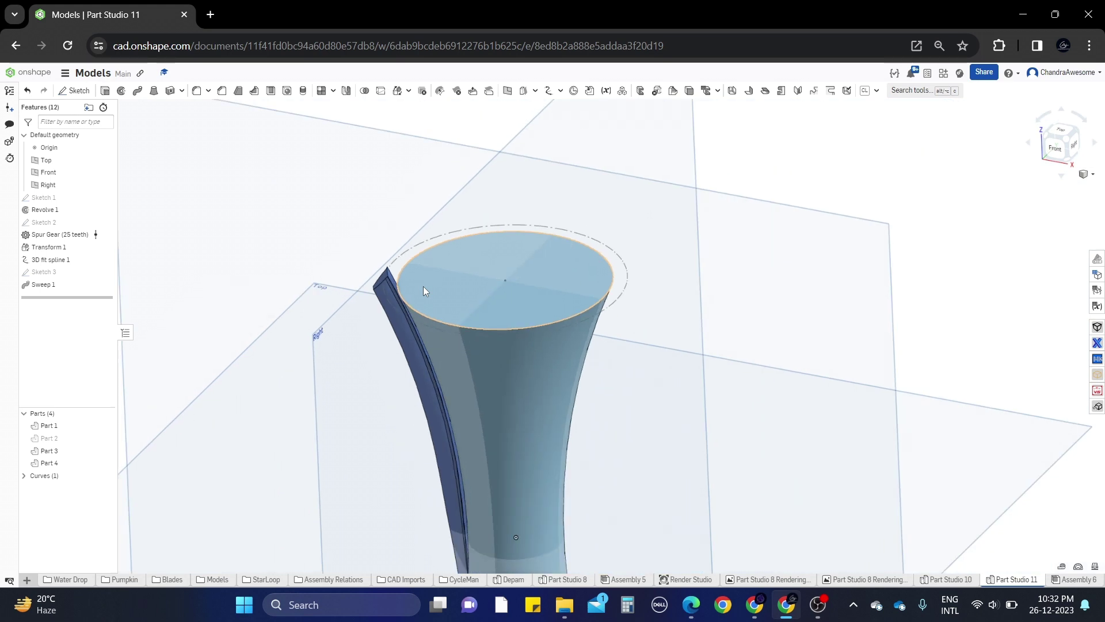
pyautogui.scroll(2, 423, 286)
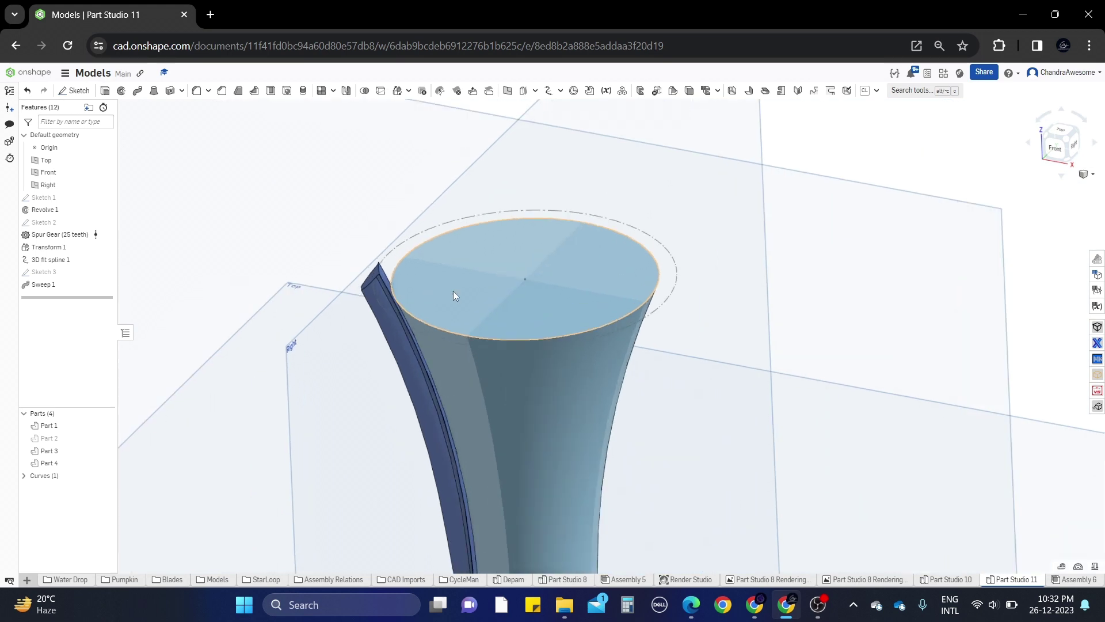
pyautogui.click(453, 291)
pyautogui.scroll(-4, 454, 291)
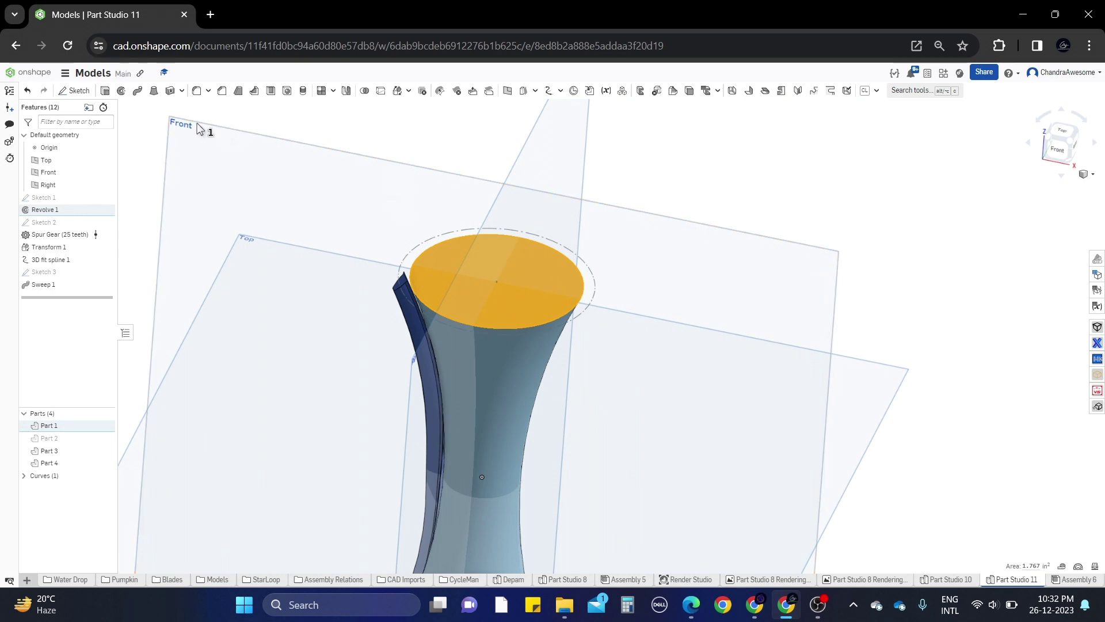
pyautogui.click(73, 92)
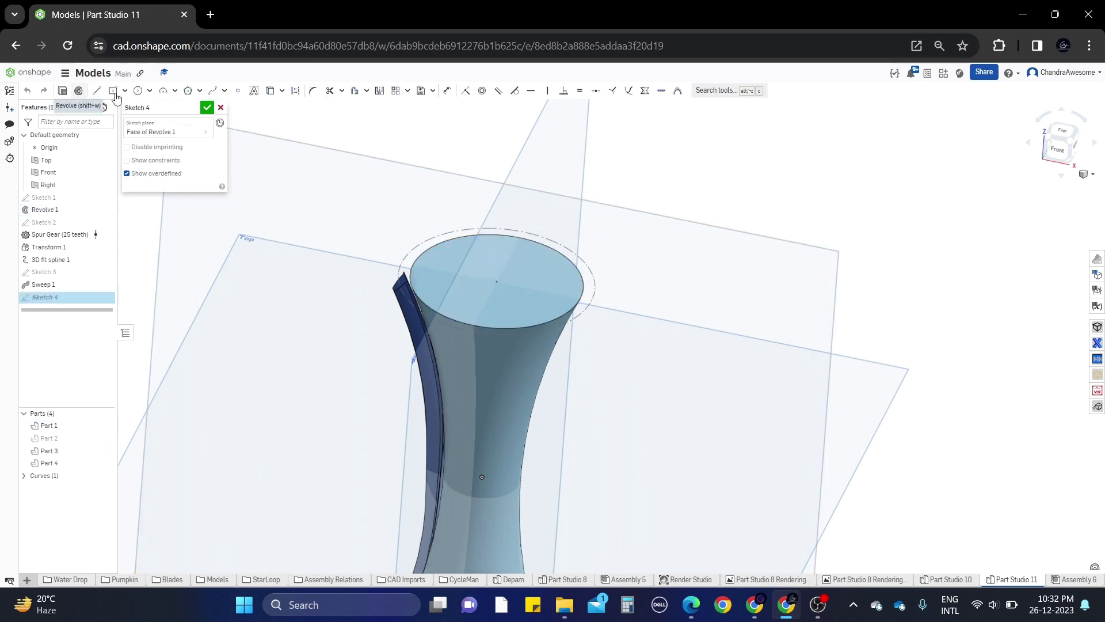
pyautogui.click(138, 90)
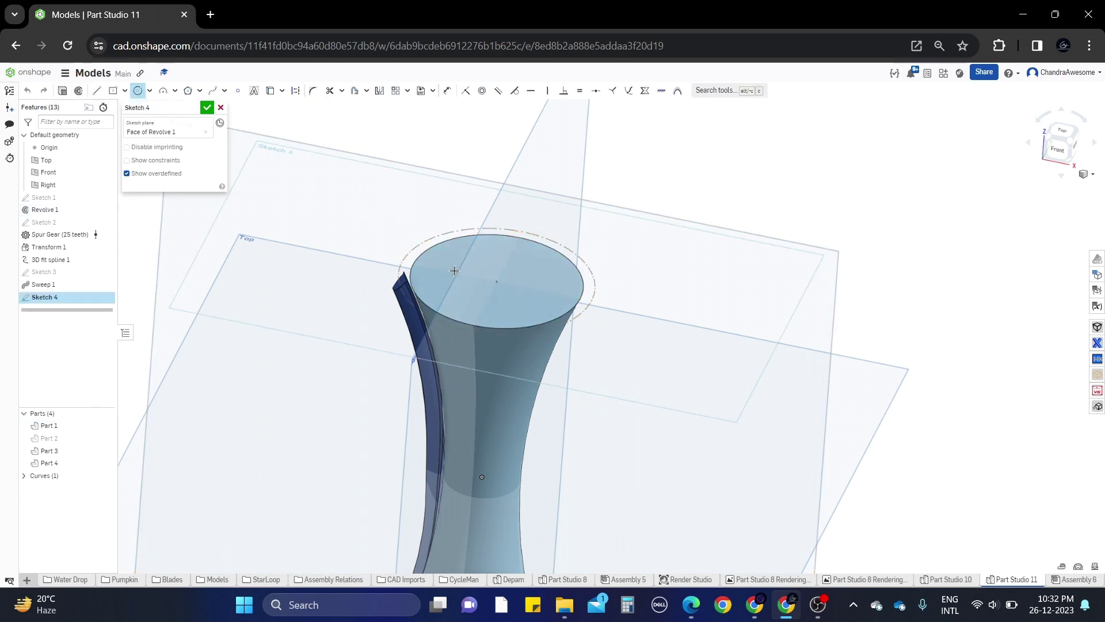
pyautogui.click(496, 283)
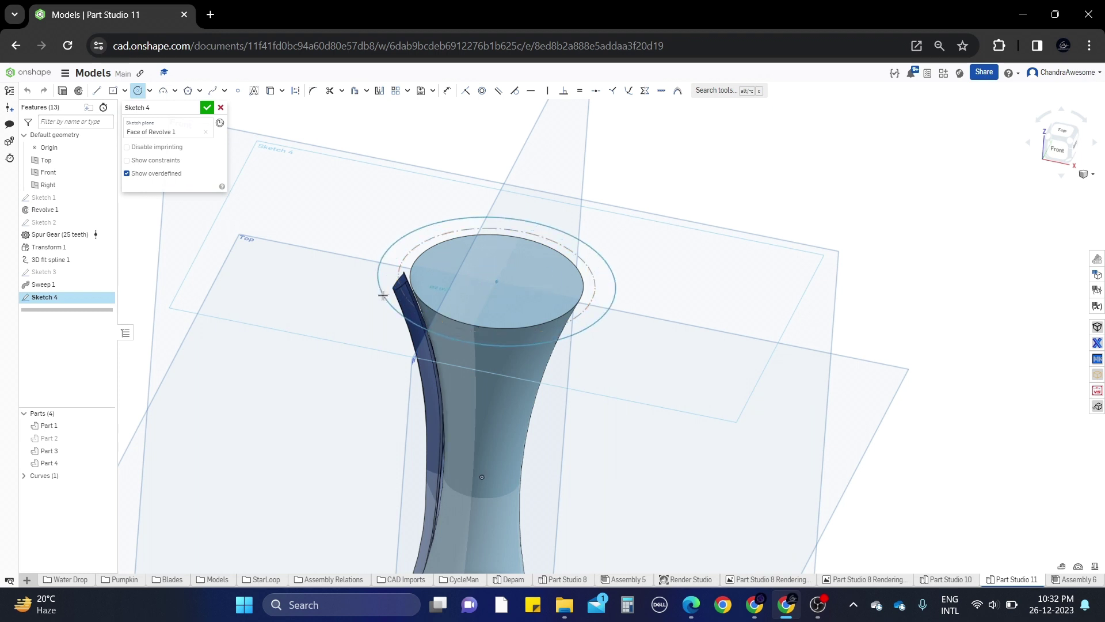
pyautogui.click(382, 295)
pyautogui.moveTo(228, 125); pyautogui.dragTo(404, 214, button='right')
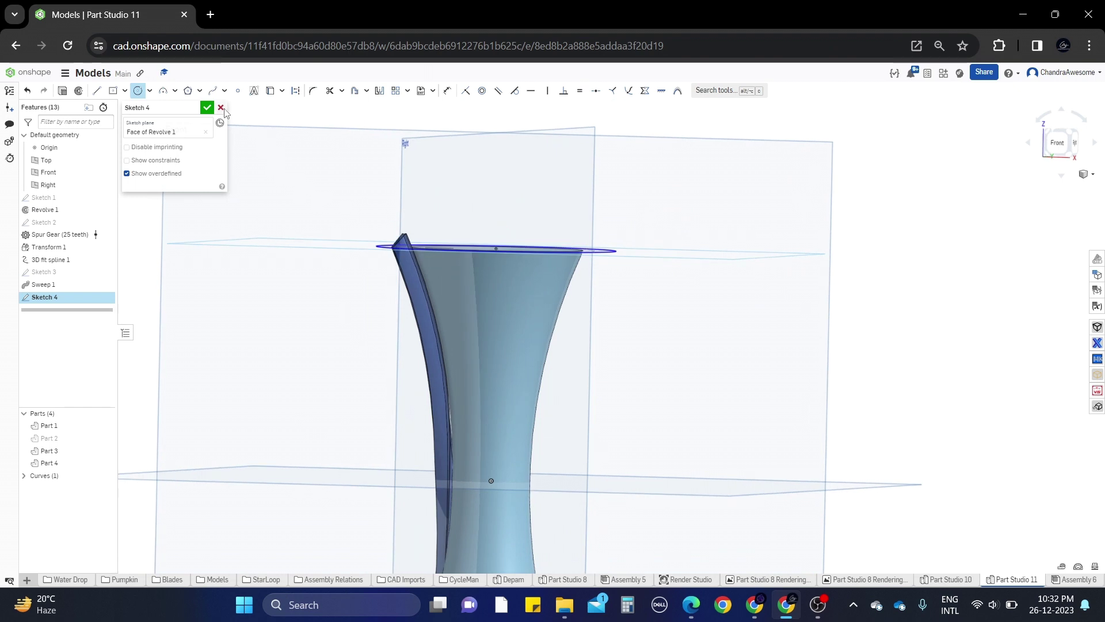
pyautogui.click(221, 108)
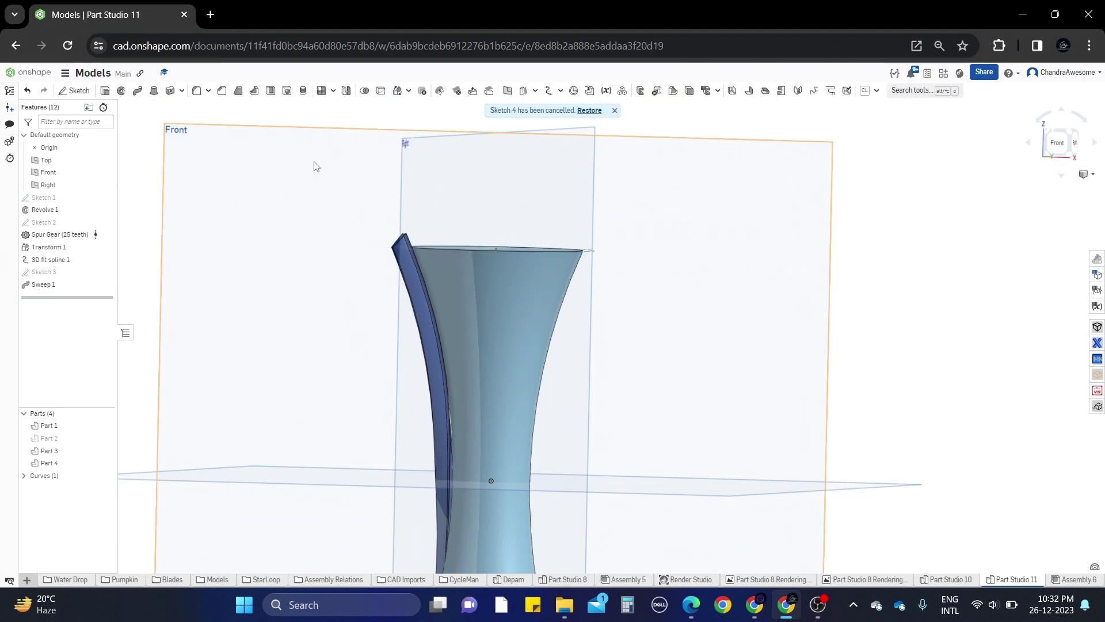
# Show the top gear again and examine how the swept tooth's upper end meets it
pyautogui.click(105, 439)
pyautogui.scroll(6, 365, 236)
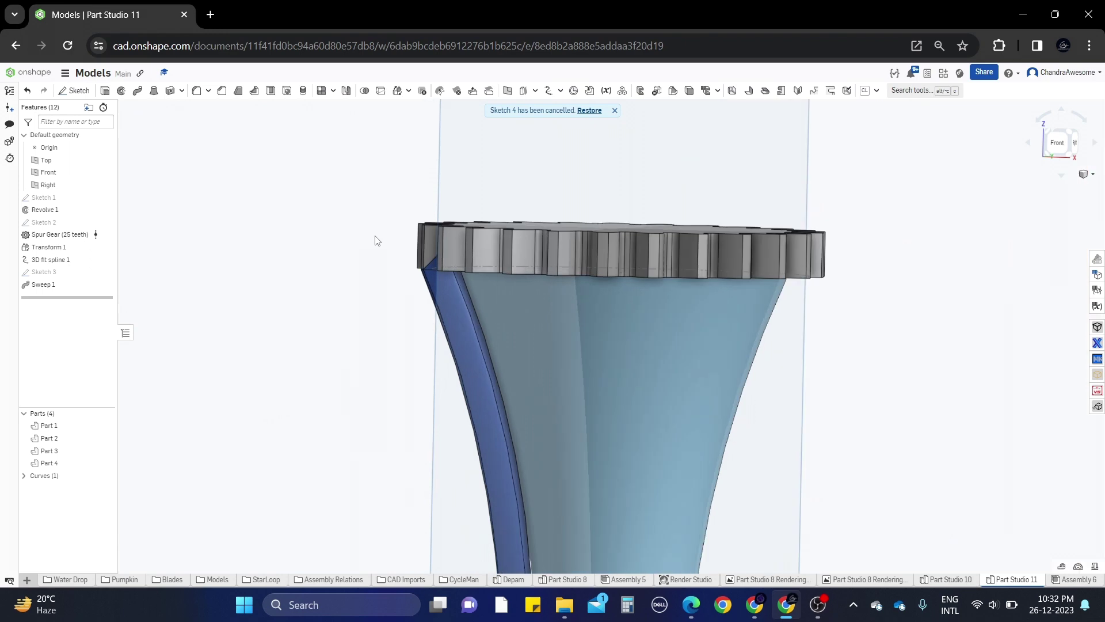
pyautogui.scroll(-5, 453, 288)
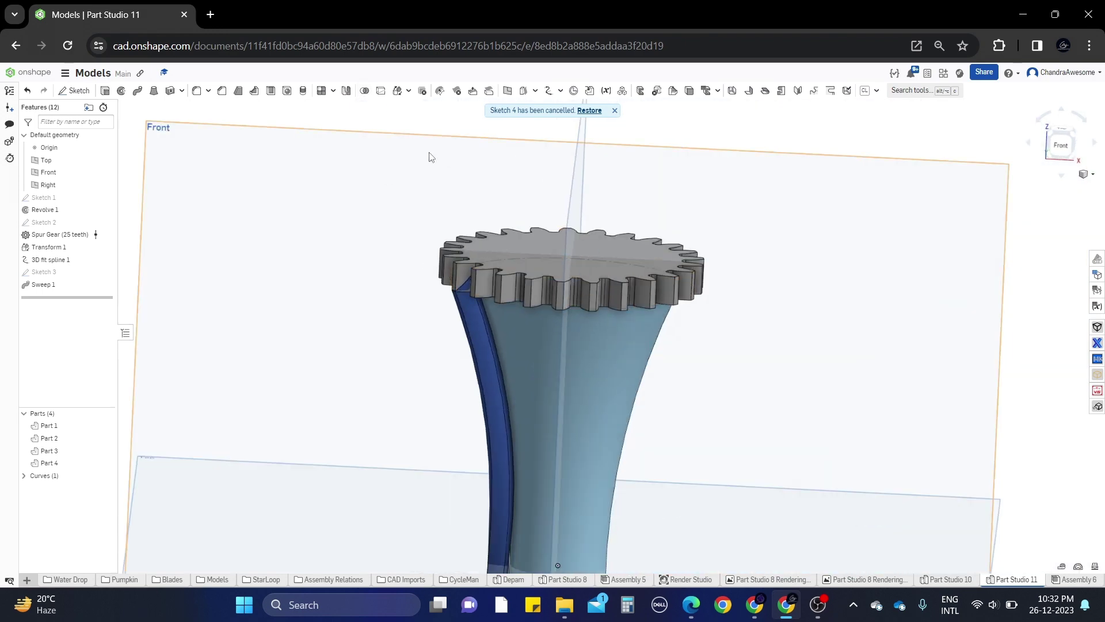
pyautogui.click(364, 91)
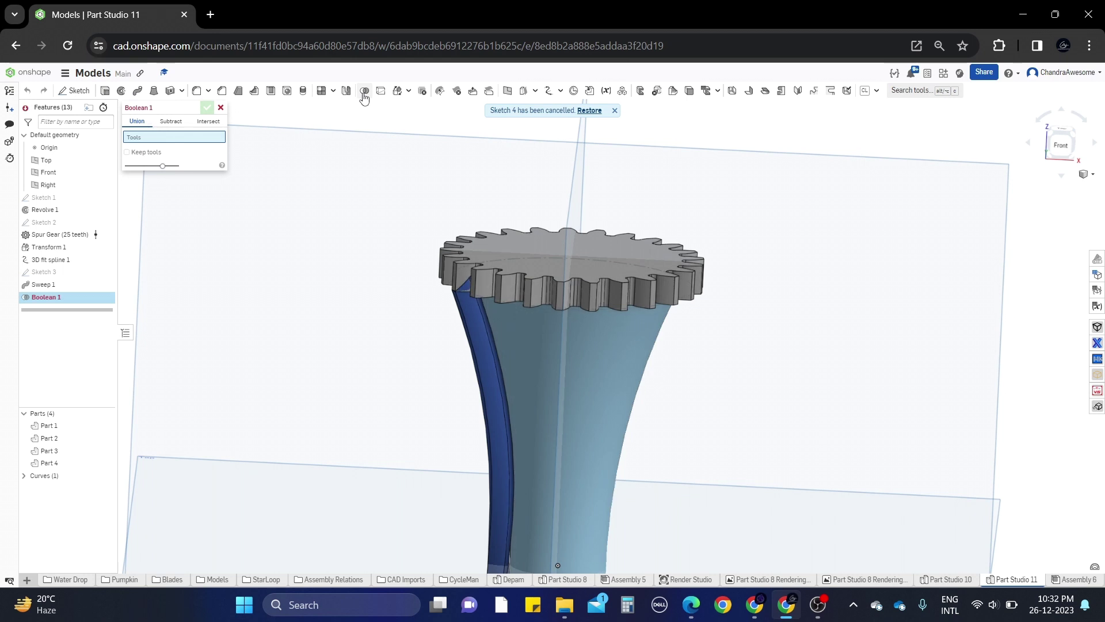
pyautogui.click(168, 123)
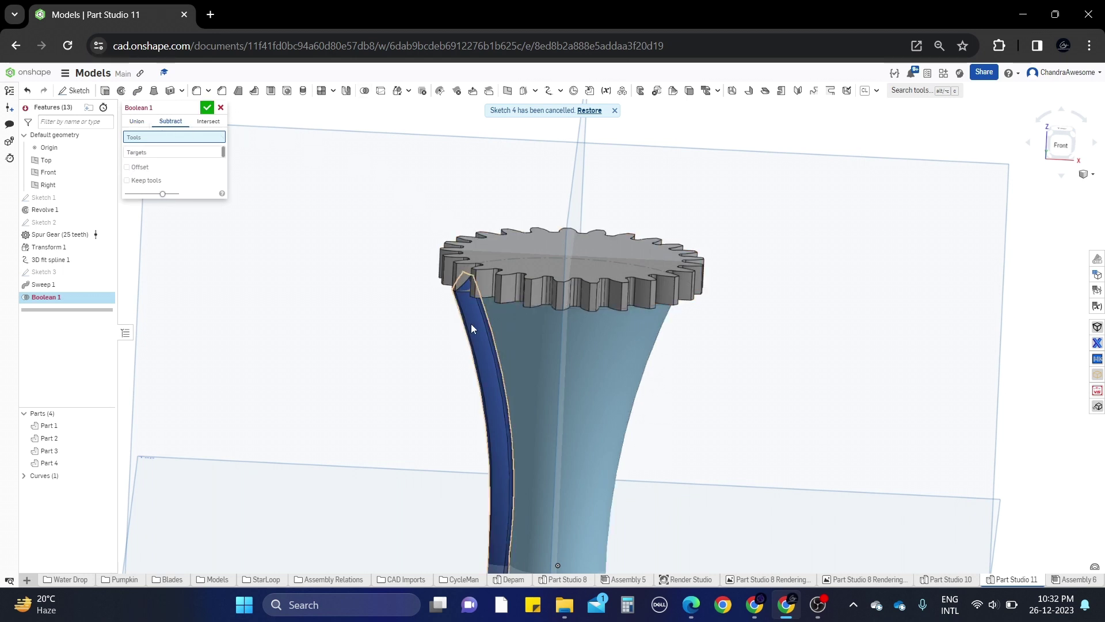
pyautogui.click(489, 253)
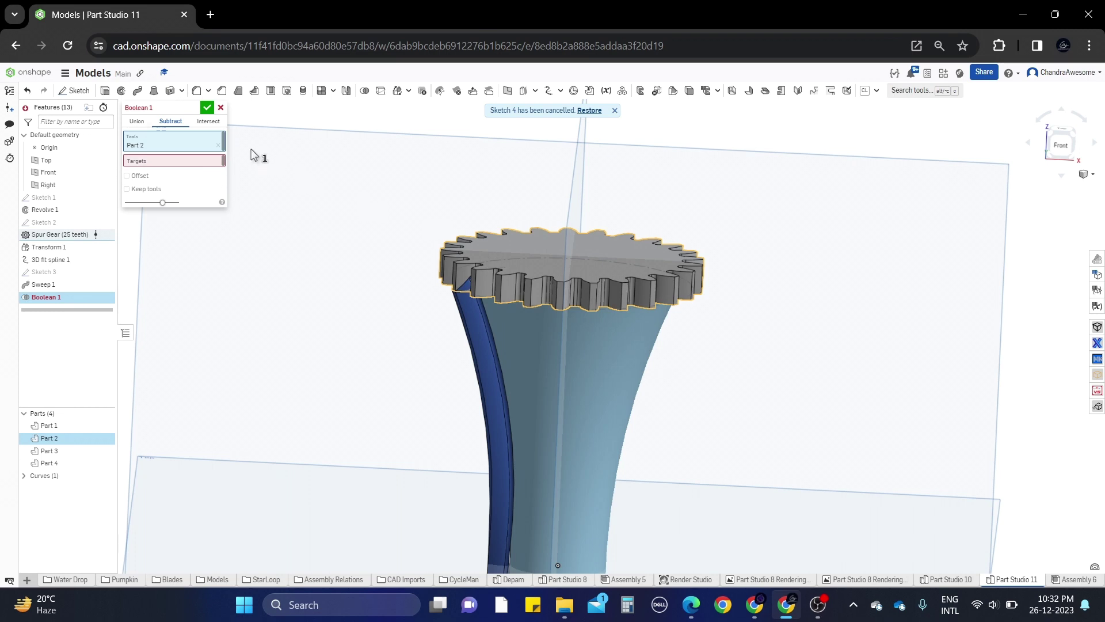
pyautogui.click(469, 300)
pyautogui.scroll(5, 470, 287)
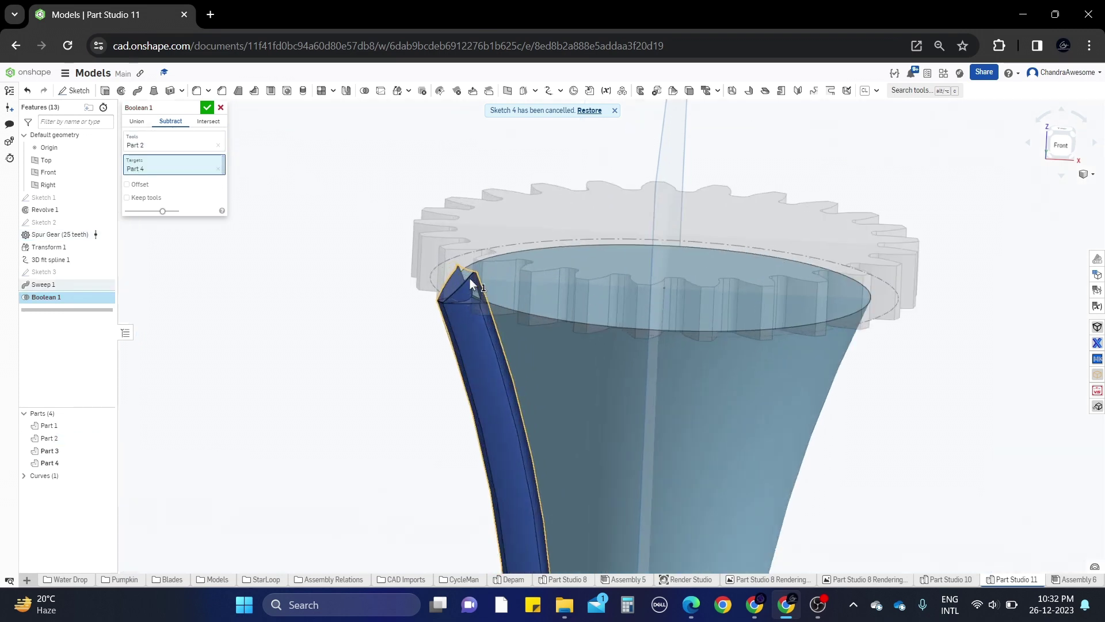
pyautogui.scroll(-5, 514, 291)
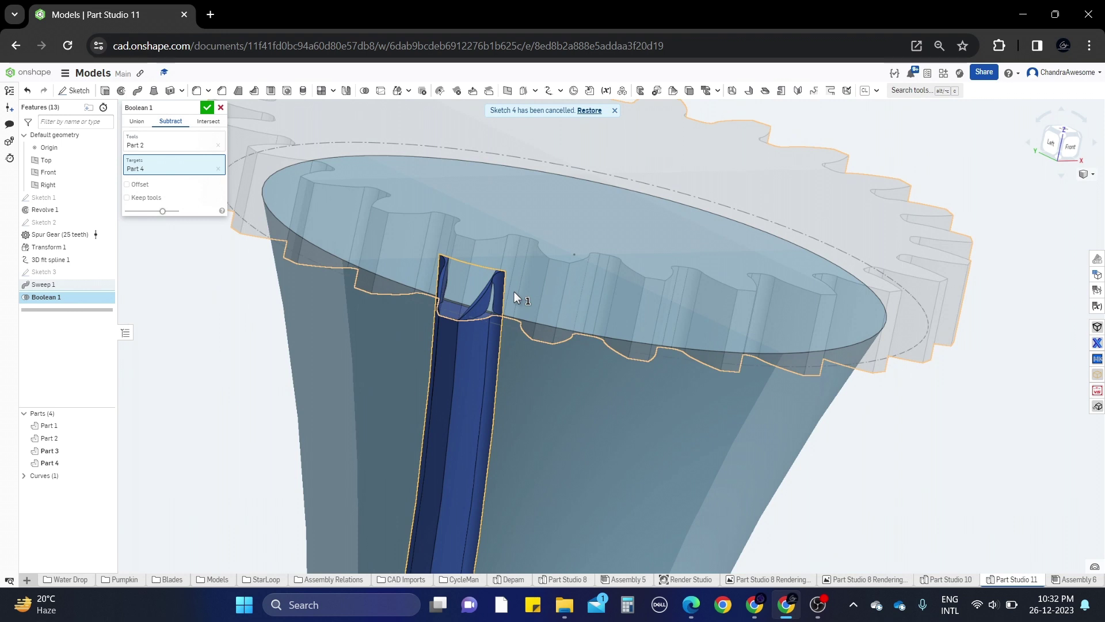
pyautogui.click(220, 108)
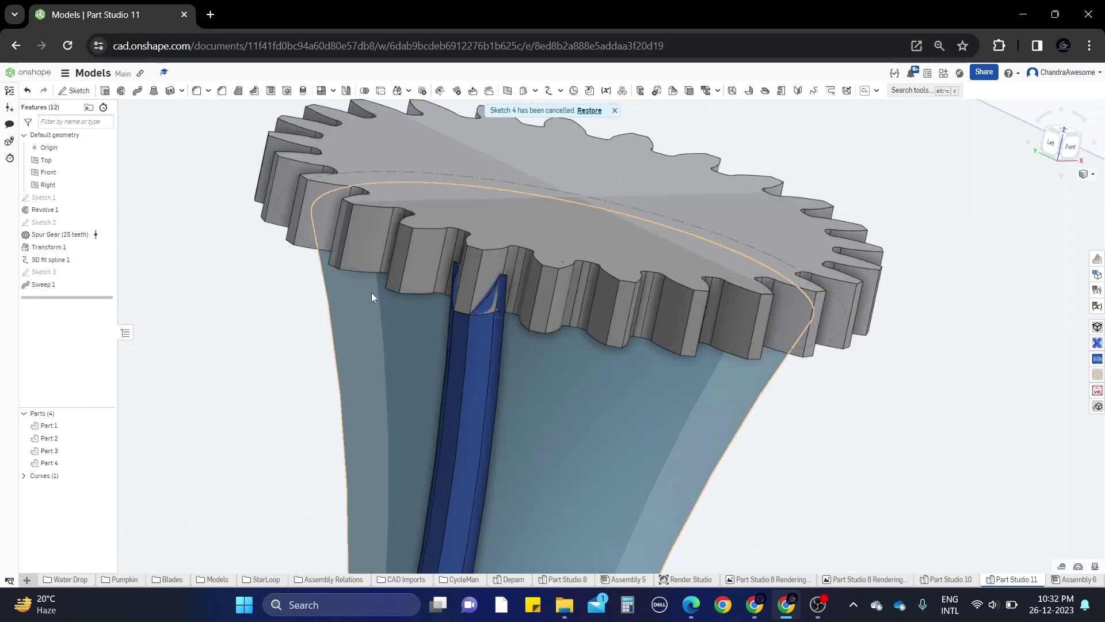
# Hide the top gear and inspect the swept tooth's end above the body's top face in front view
pyautogui.scroll(-5, 457, 310)
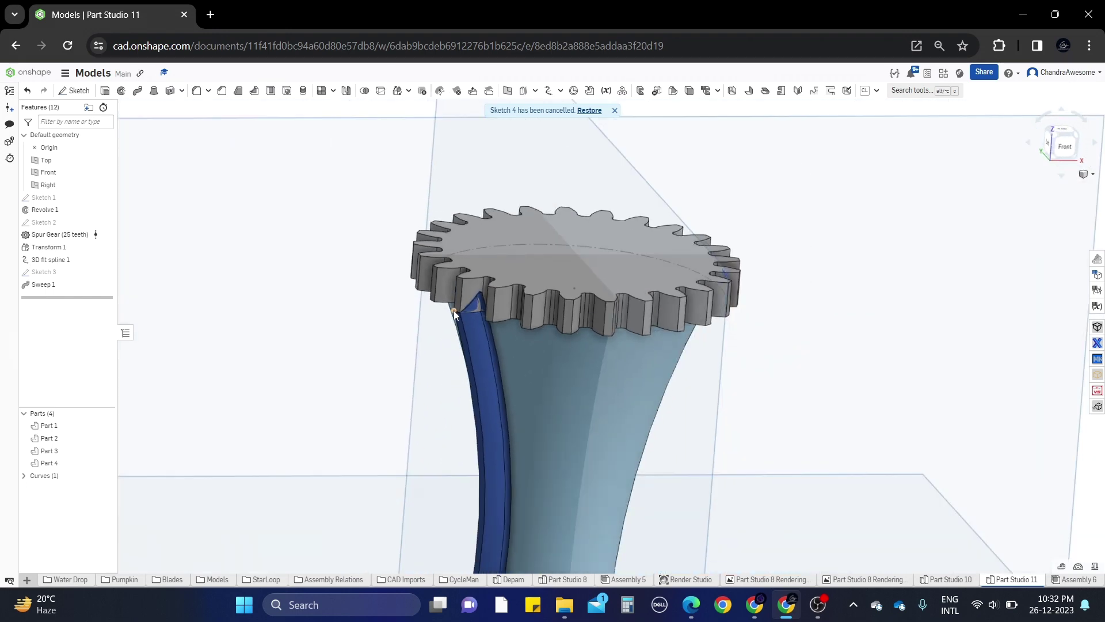
pyautogui.click(510, 258)
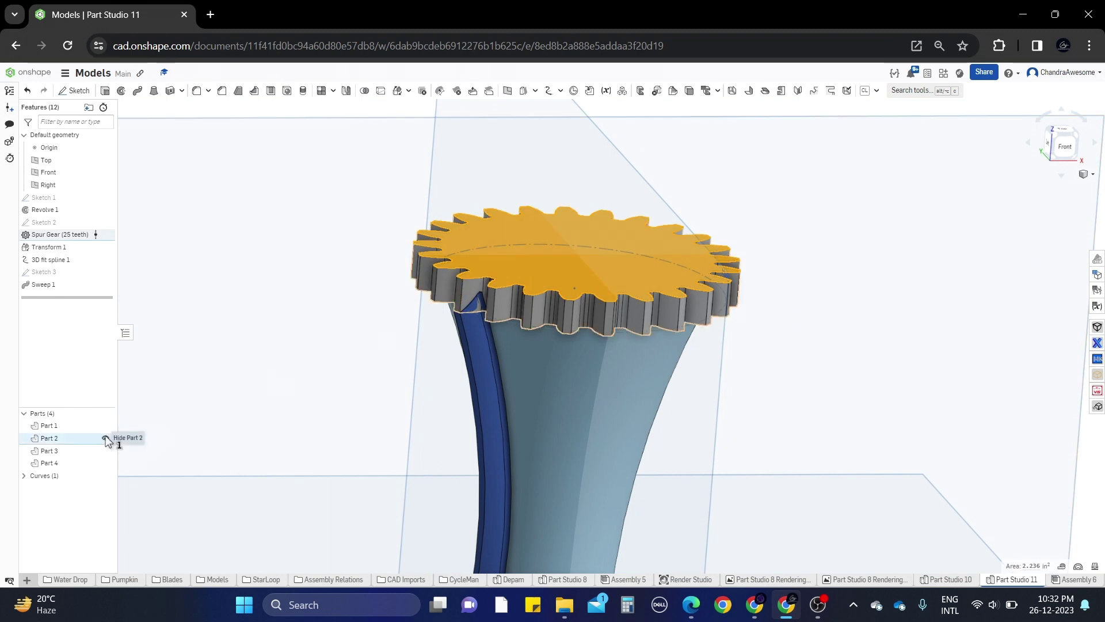
pyautogui.click(107, 437)
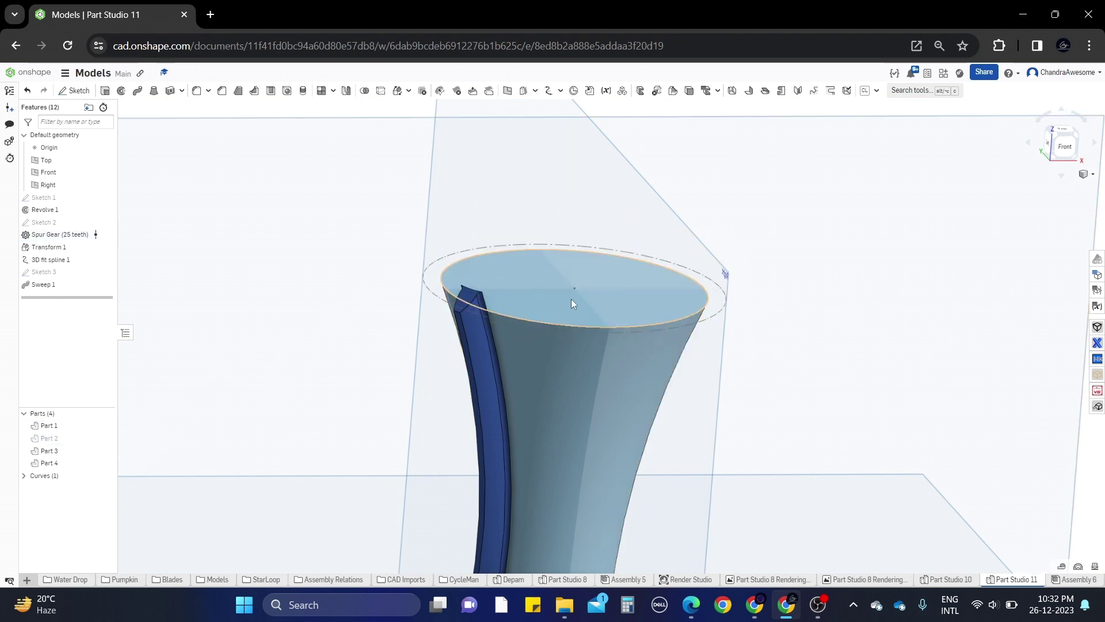
pyautogui.hotkey('shift', '1')
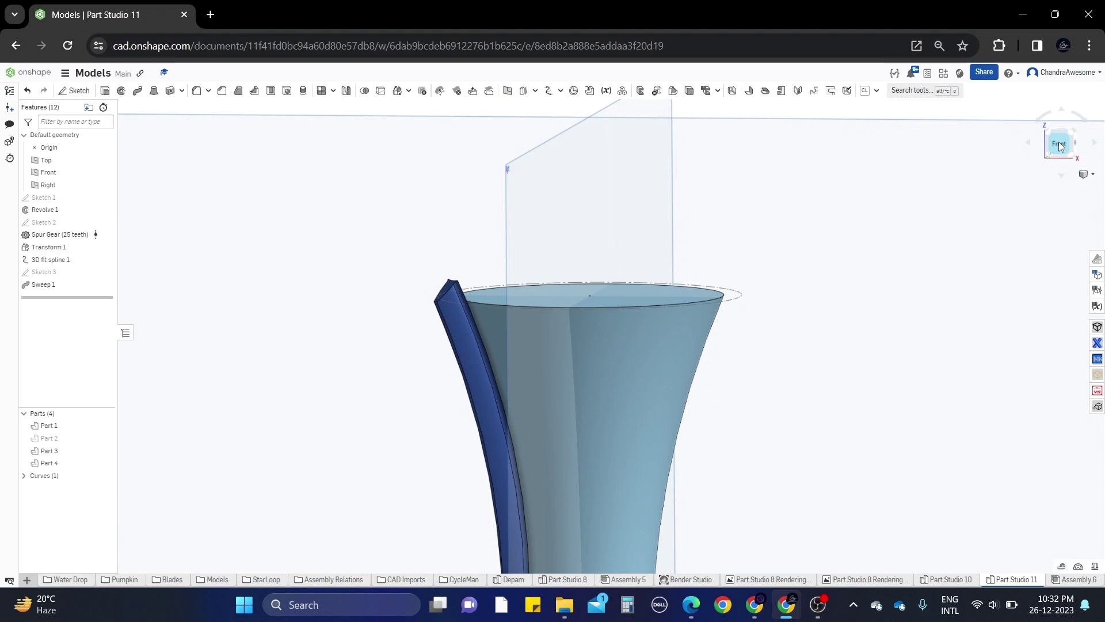
pyautogui.click(1059, 144)
pyautogui.scroll(5, 590, 185)
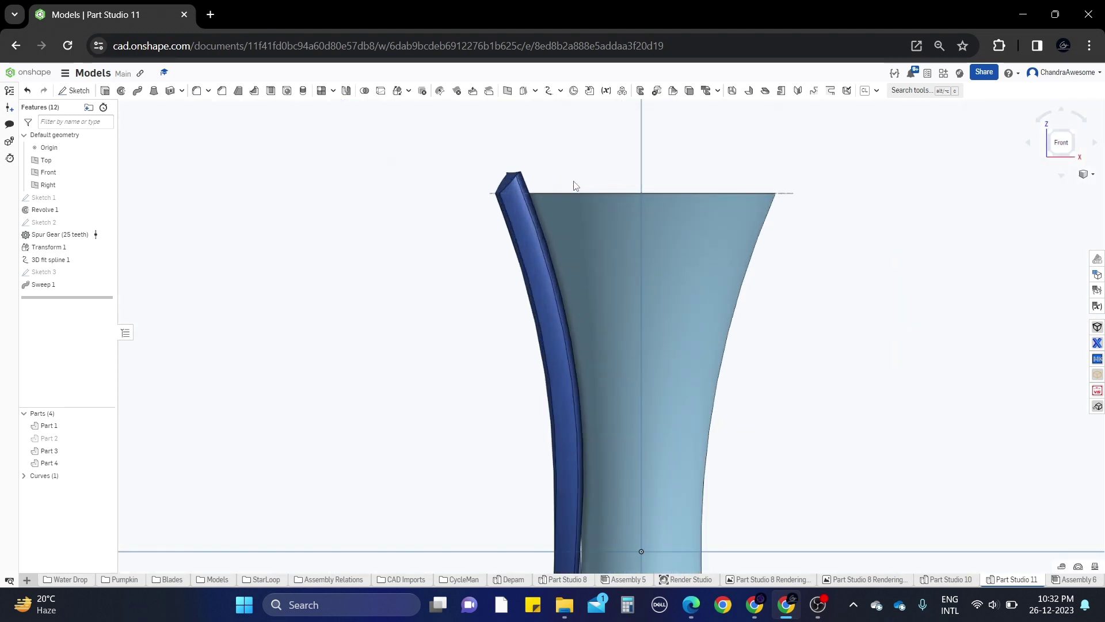
pyautogui.moveTo(493, 192); pyautogui.dragTo(503, 209, button='right')
pyautogui.click(556, 181)
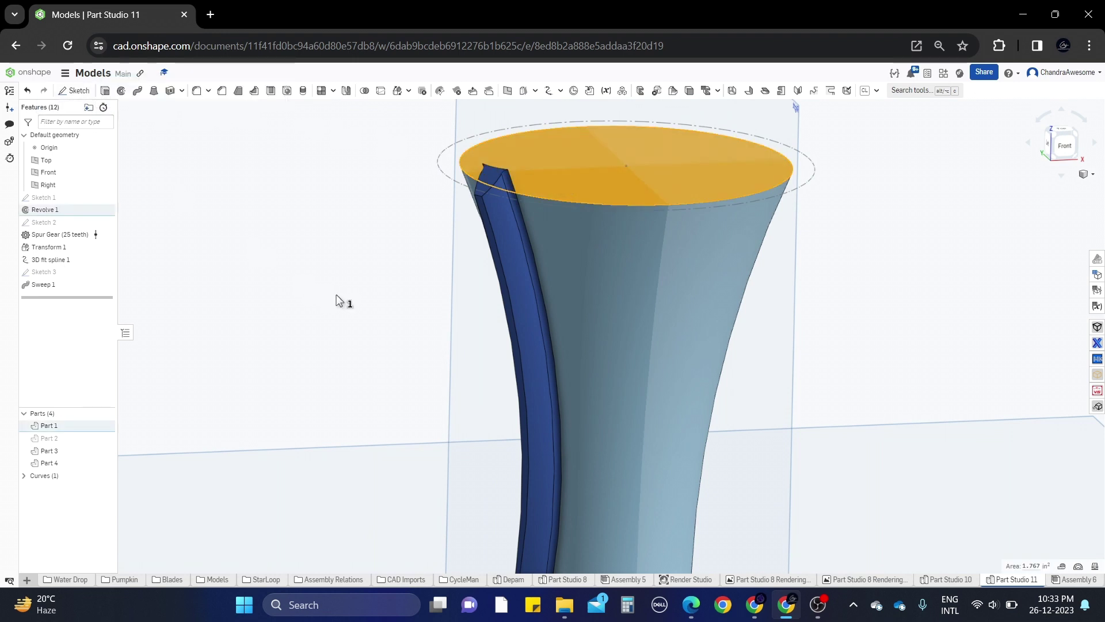
pyautogui.scroll(-4, 338, 298)
pyautogui.click(868, 223)
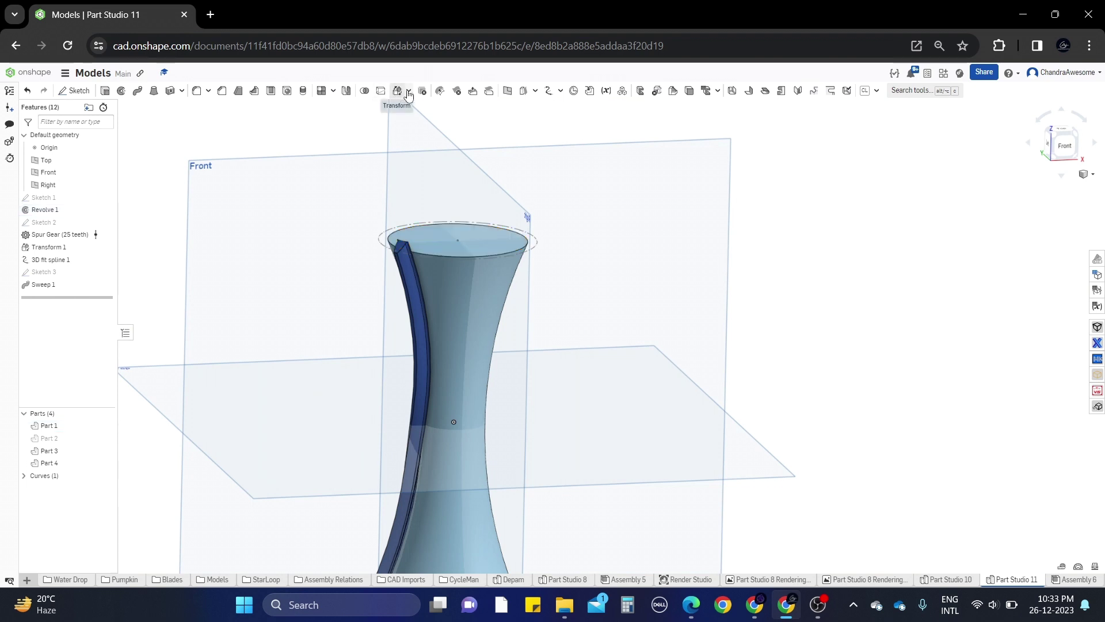
pyautogui.click(526, 91)
pyautogui.scroll(4, 422, 198)
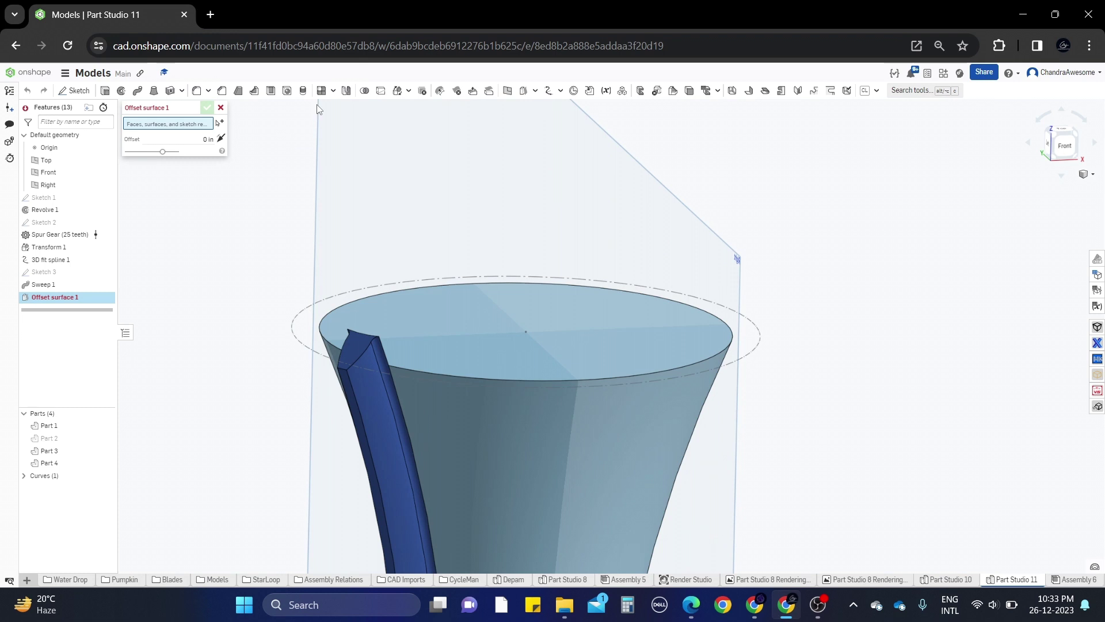
pyautogui.click(222, 108)
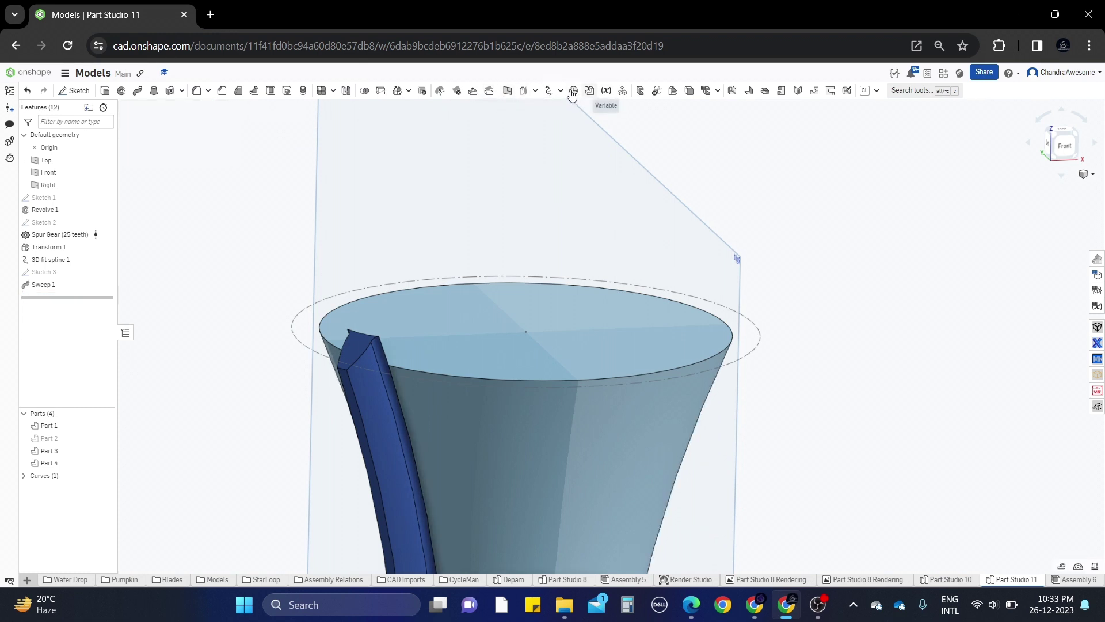
# Create a Tangent ruled surface outward from the revolved body's top edge, shortening it to a ring that extends past the swept tooth
pyautogui.click(536, 92)
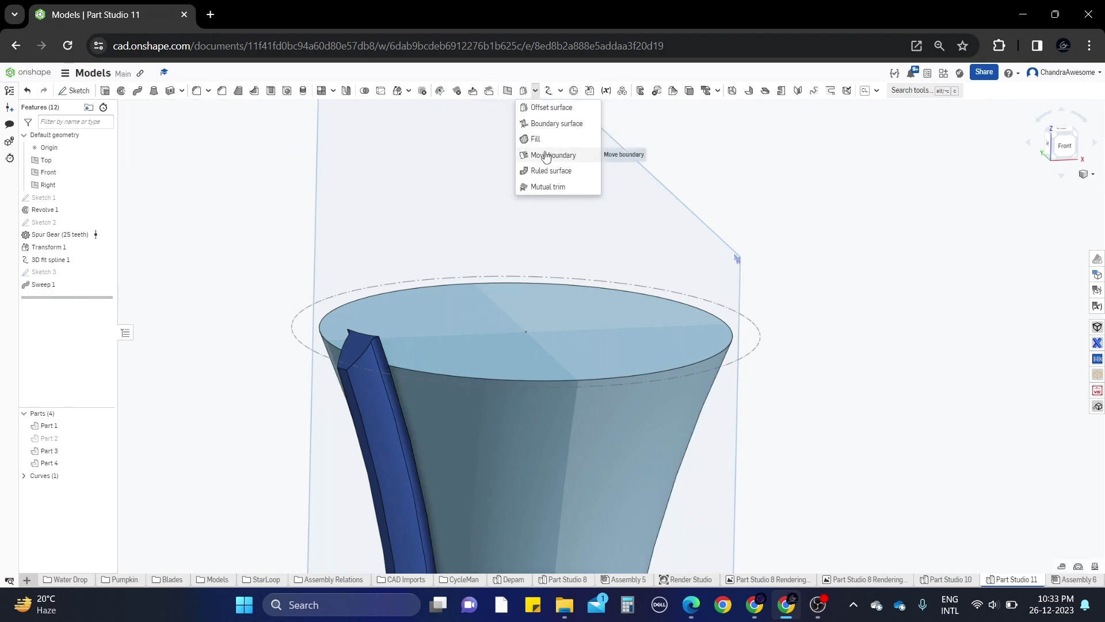
pyautogui.click(547, 172)
pyautogui.click(412, 371)
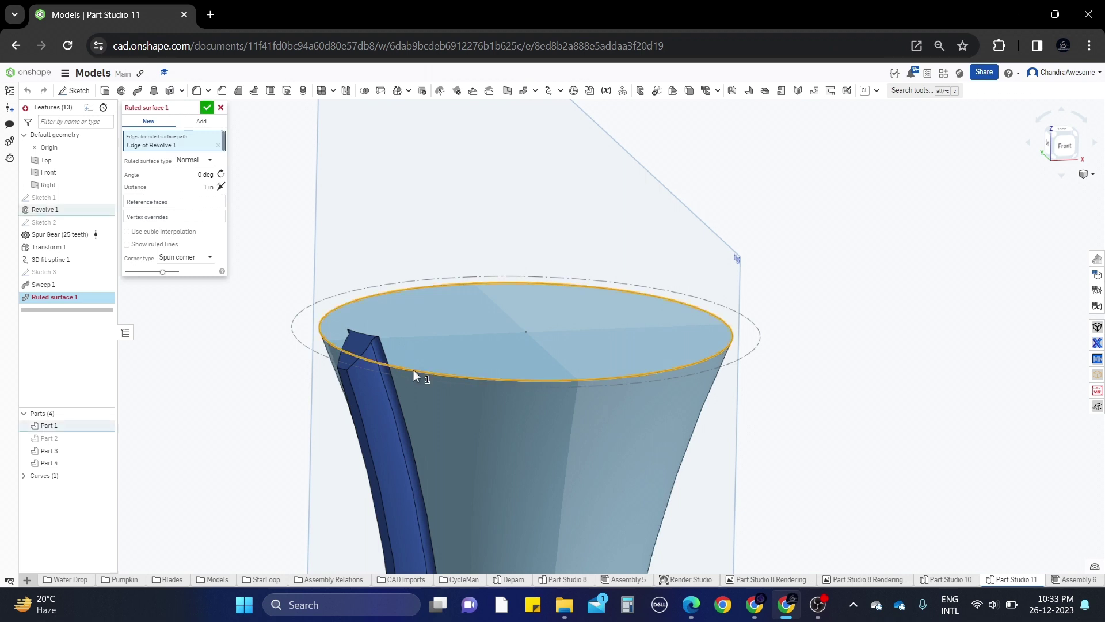
pyautogui.click(201, 161)
pyautogui.click(195, 183)
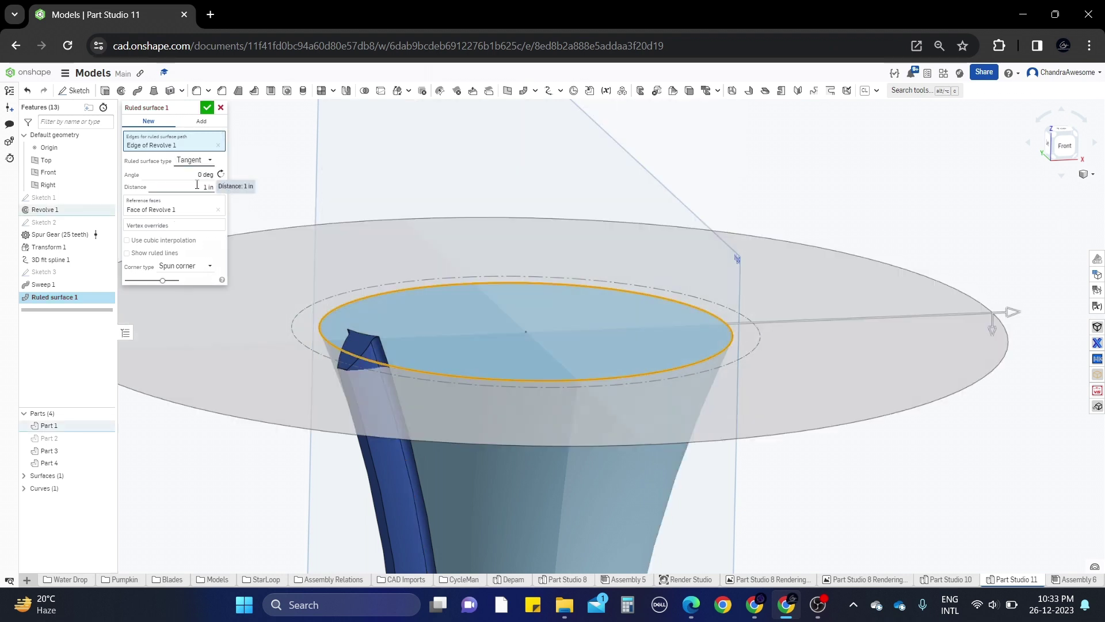
pyautogui.moveTo(560, 325); pyautogui.dragTo(633, 311, button='right')
pyautogui.moveTo(906, 277); pyautogui.dragTo(783, 289)
pyautogui.click(206, 107)
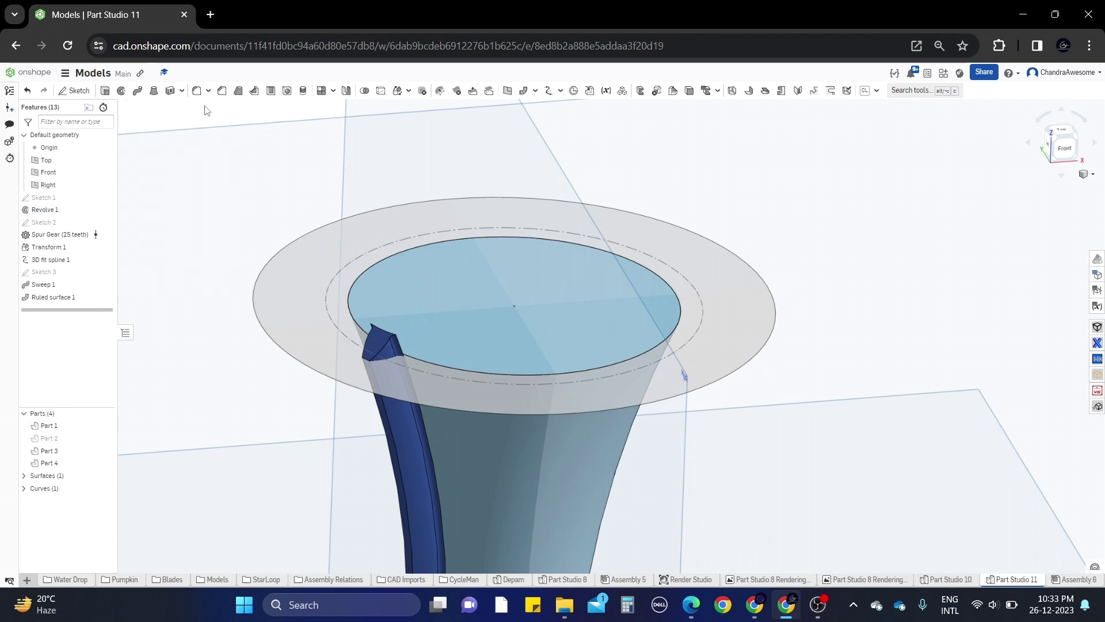
# Split the swept tooth with the ruled surface at the body's top face, keeping both sides
pyautogui.click(380, 90)
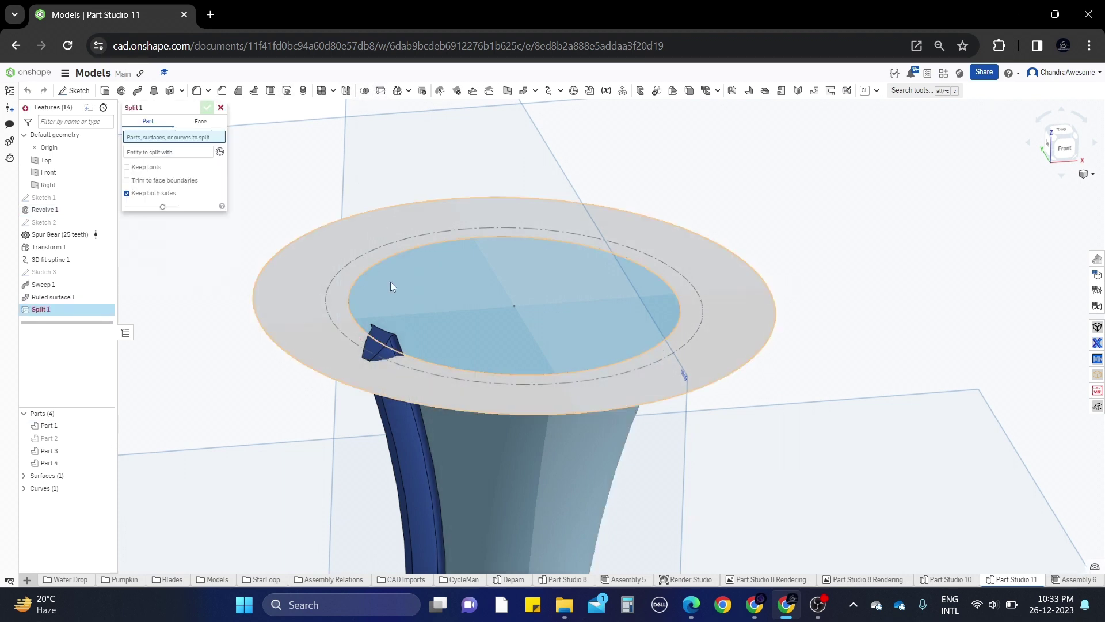
pyautogui.click(375, 346)
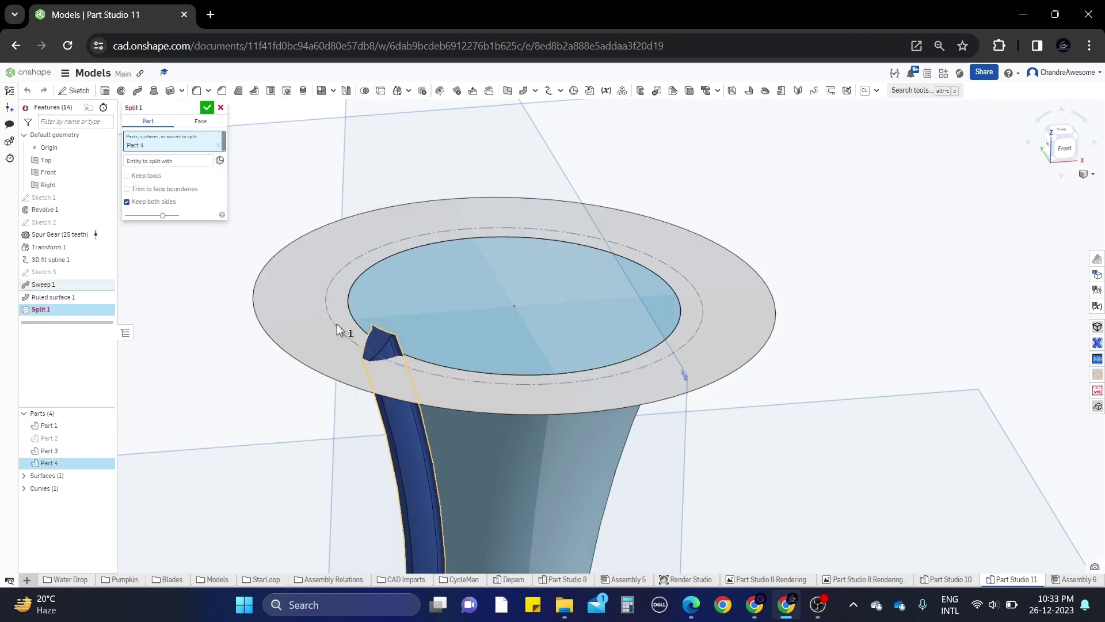
pyautogui.click(285, 309)
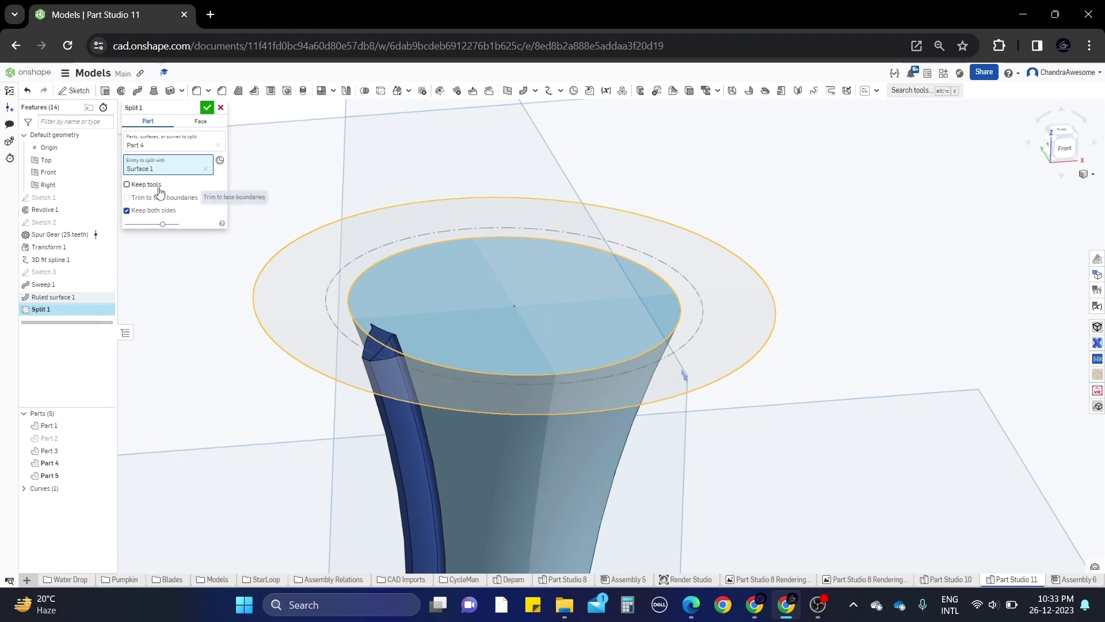
pyautogui.click(210, 111)
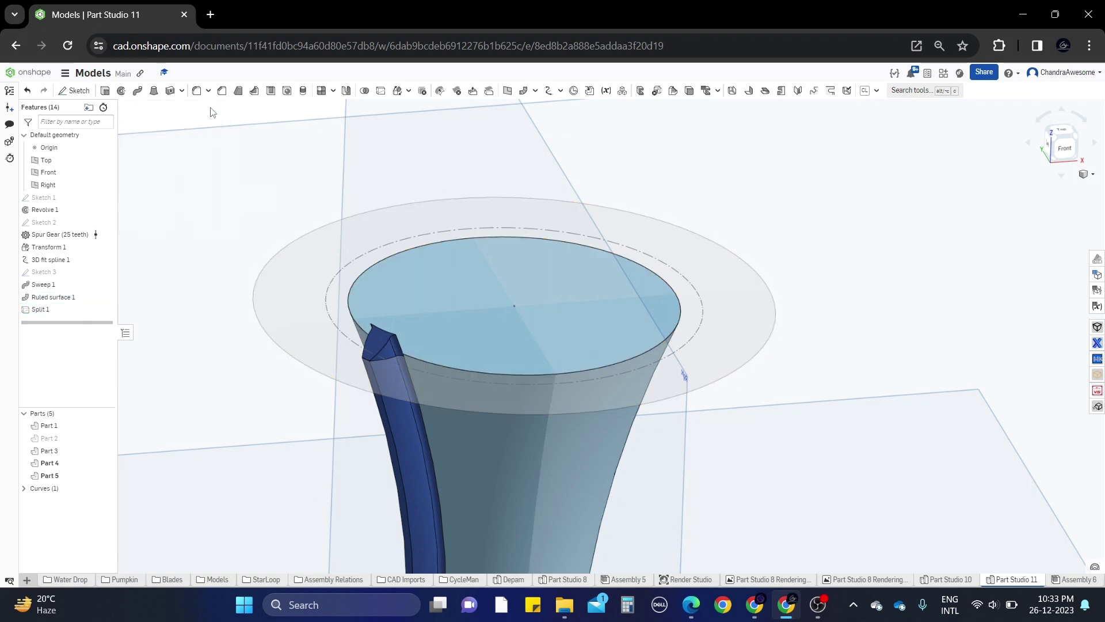
pyautogui.scroll(3, 368, 329)
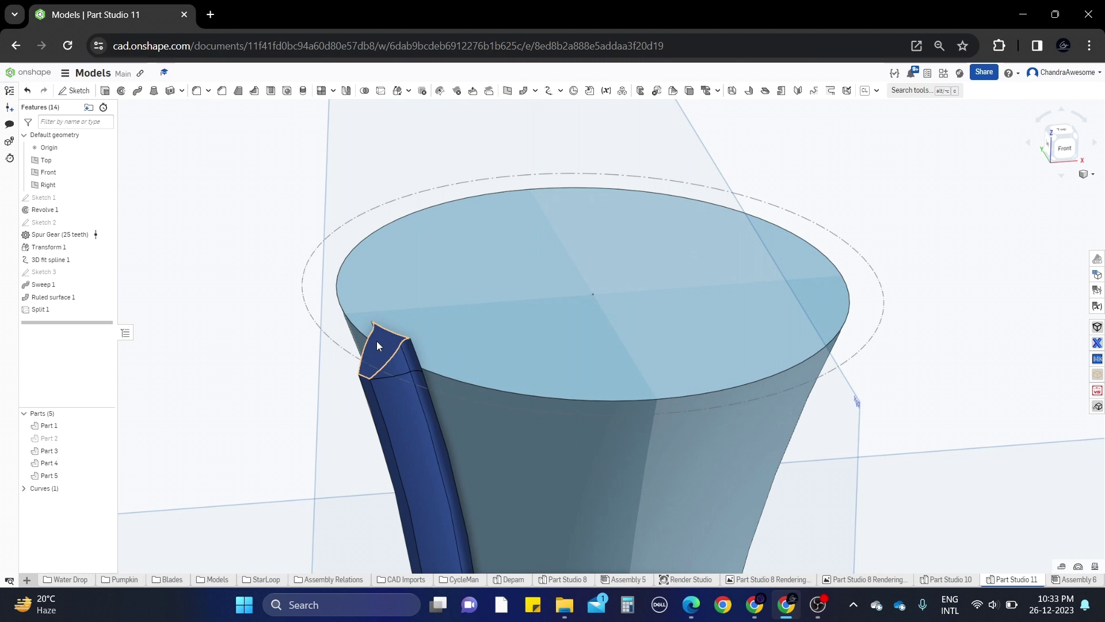
# Hide the split-off tooth tip and inspect the trimmed tooth's end against the body's top face, including in front view
pyautogui.click(105, 465)
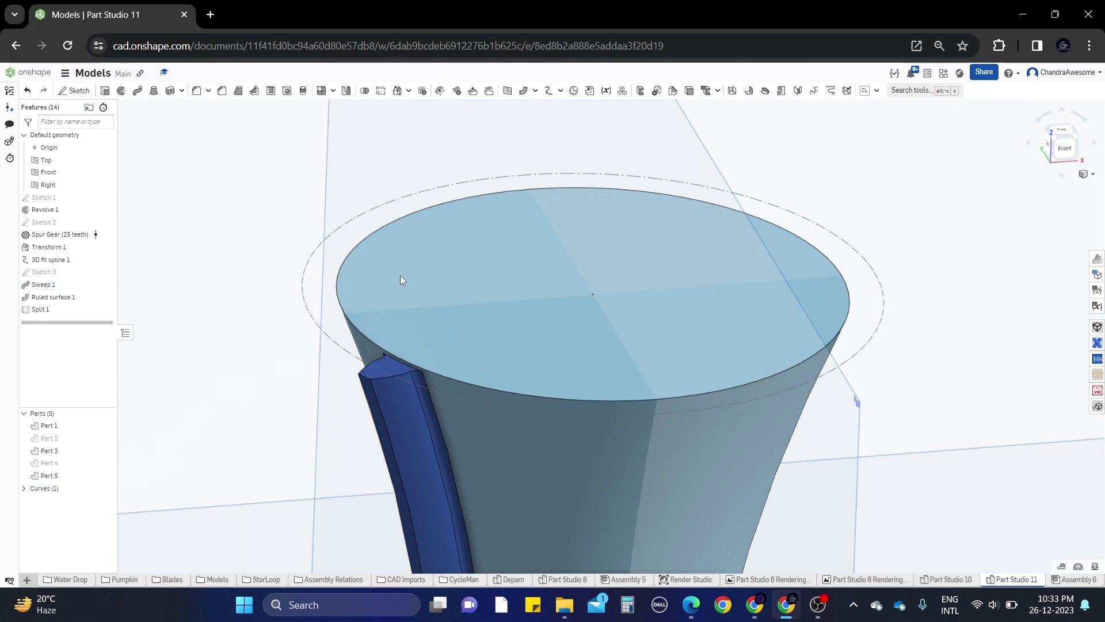
pyautogui.scroll(-5, 396, 281)
pyautogui.scroll(3, 422, 326)
pyautogui.moveTo(422, 326); pyautogui.dragTo(406, 313, button='right')
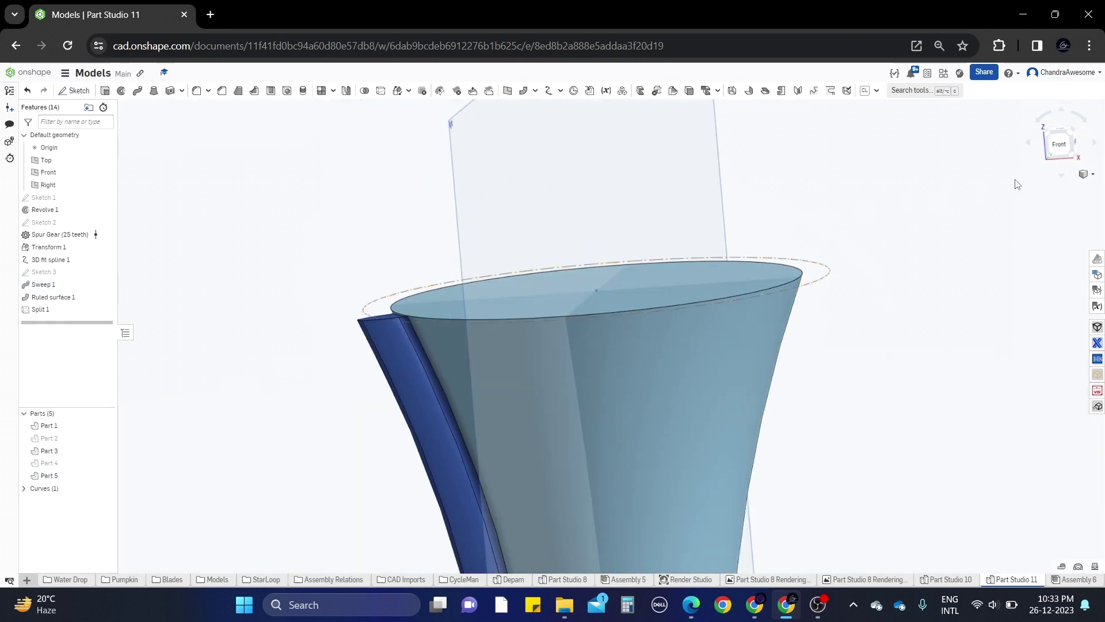
pyautogui.click(1058, 143)
pyautogui.scroll(6, 511, 228)
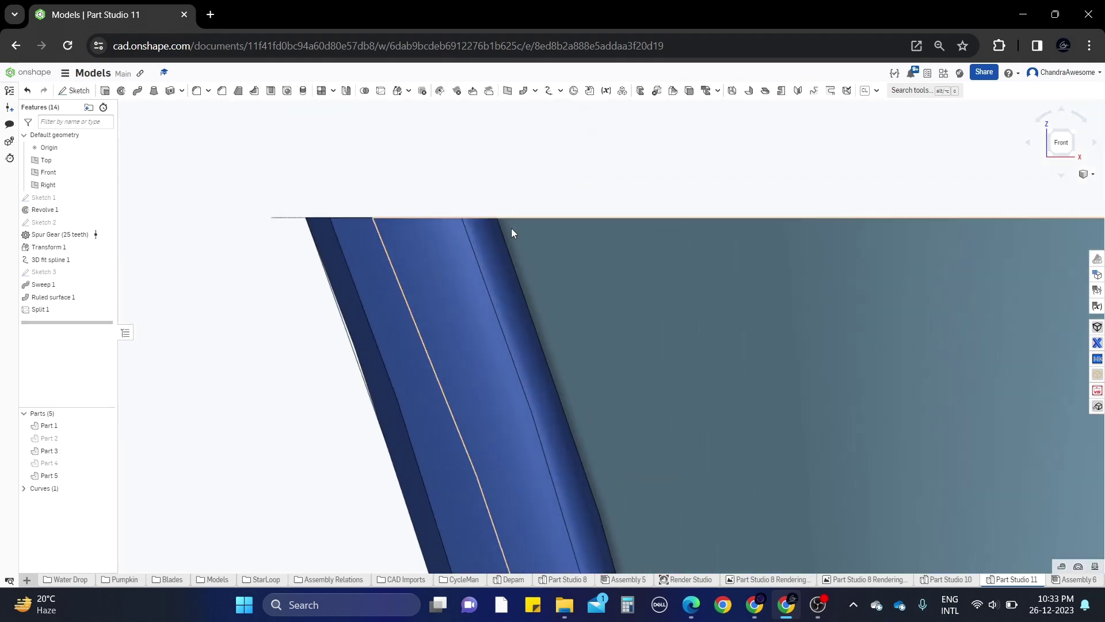
pyautogui.moveTo(511, 228)
pyautogui.mouseDown(button='right')
pyautogui.moveTo(526, 237)
pyautogui.moveTo(517, 237)
pyautogui.mouseUp(button='right')
pyautogui.scroll(-5, 378, 195)
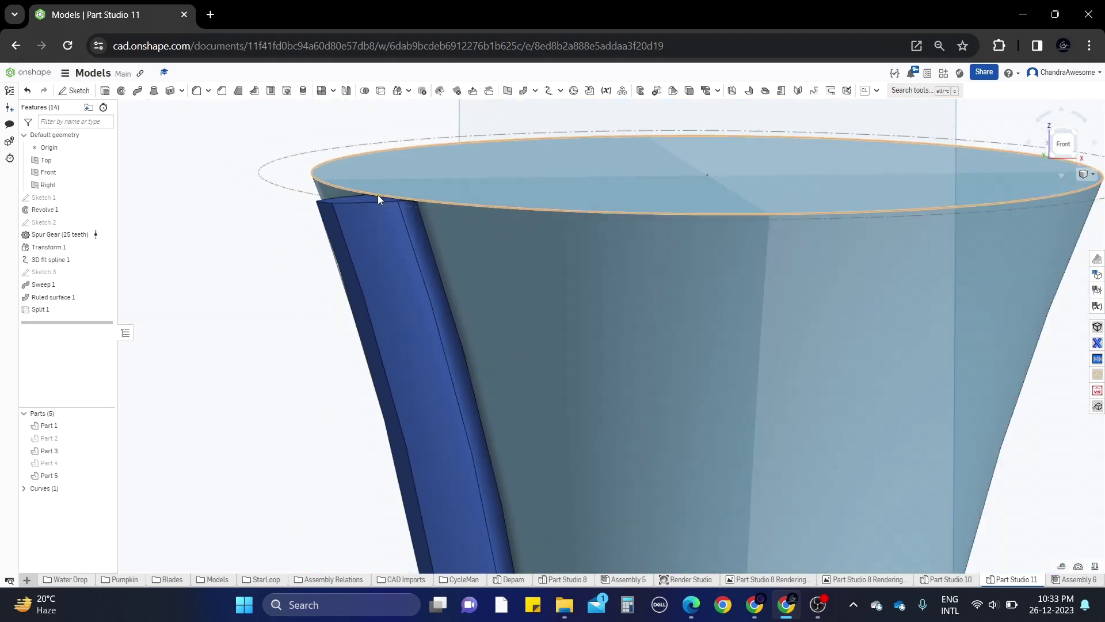
pyautogui.hotkey('shift', '7')
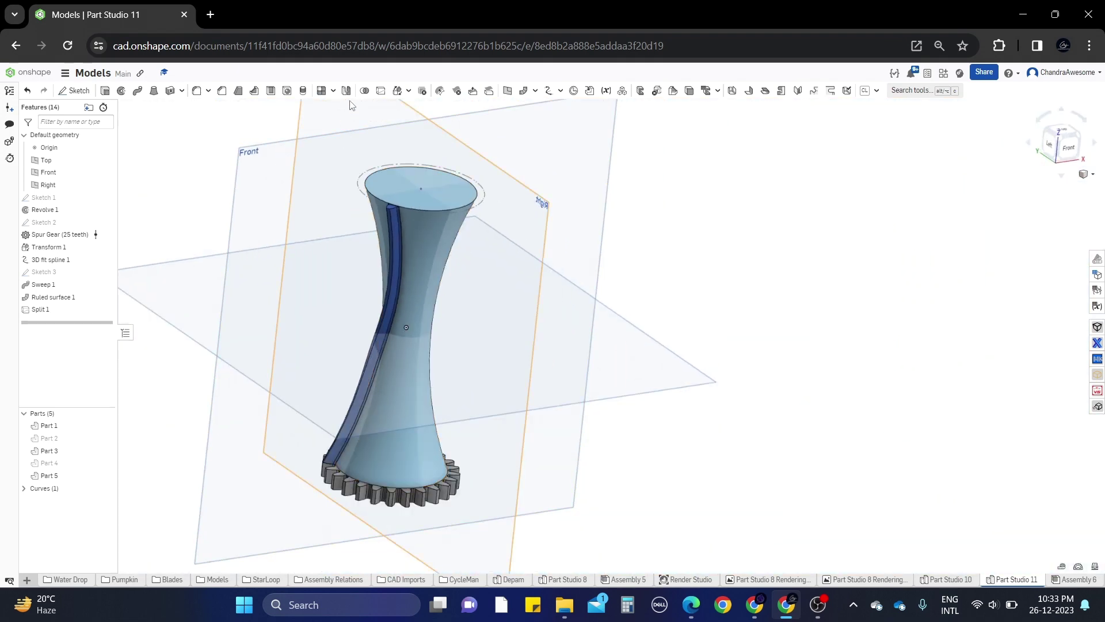
# Curve-pattern the trimmed tooth as new parts along the revolved body's top edge with equal spacing and 25 instances
pyautogui.click(334, 94)
pyautogui.click(348, 138)
pyautogui.click(396, 216)
pyautogui.click(185, 177)
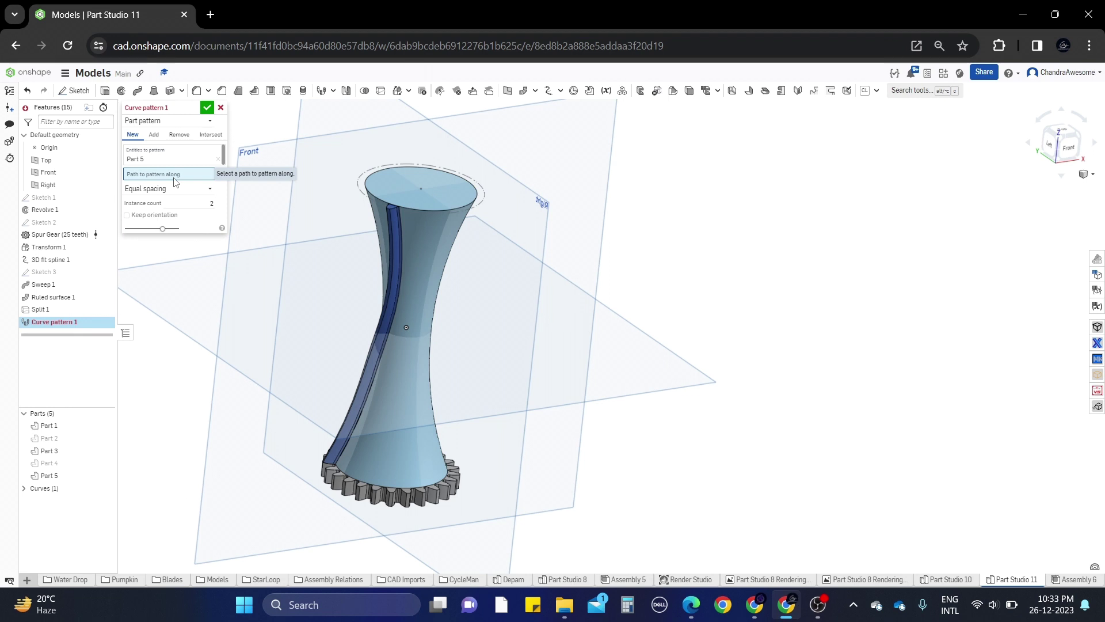
pyautogui.click(405, 205)
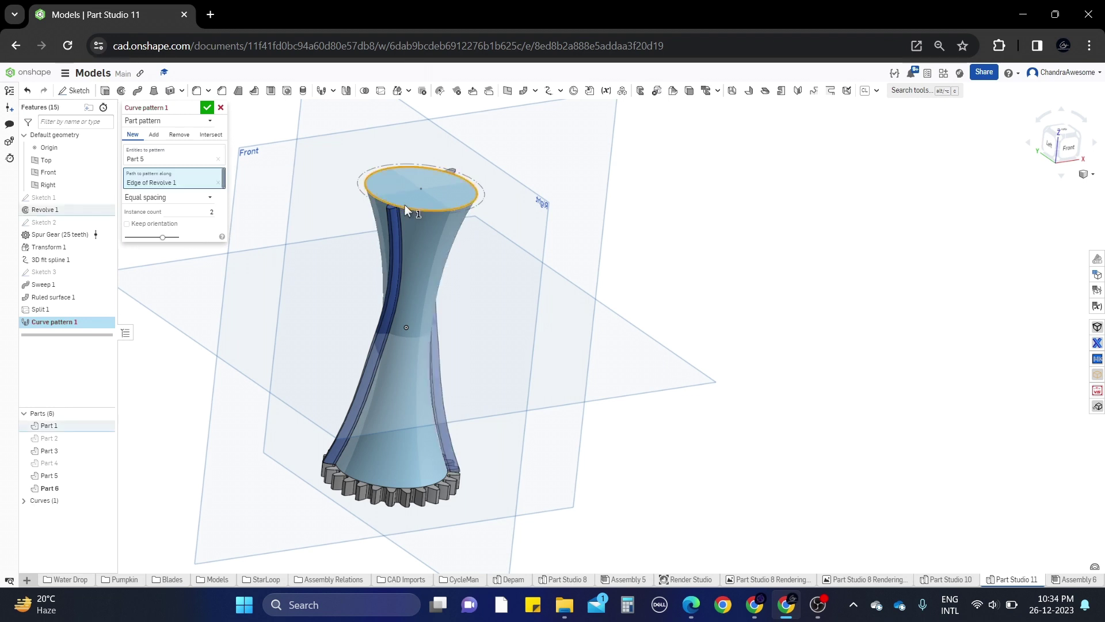
pyautogui.click(202, 212)
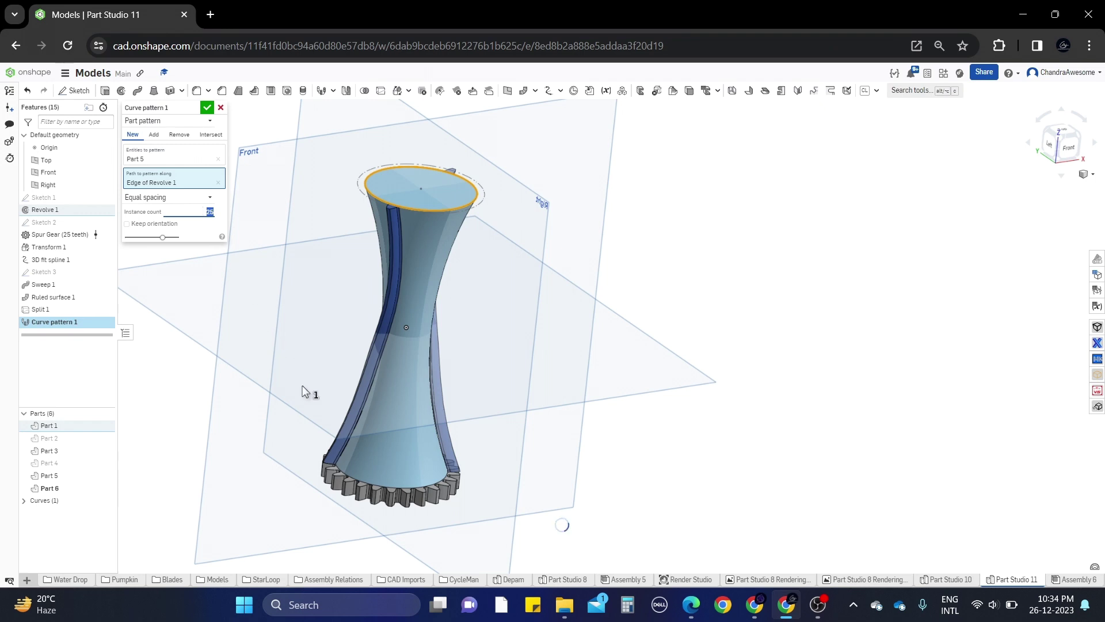
pyautogui.scroll(5, 421, 426)
pyautogui.scroll(-5, 422, 403)
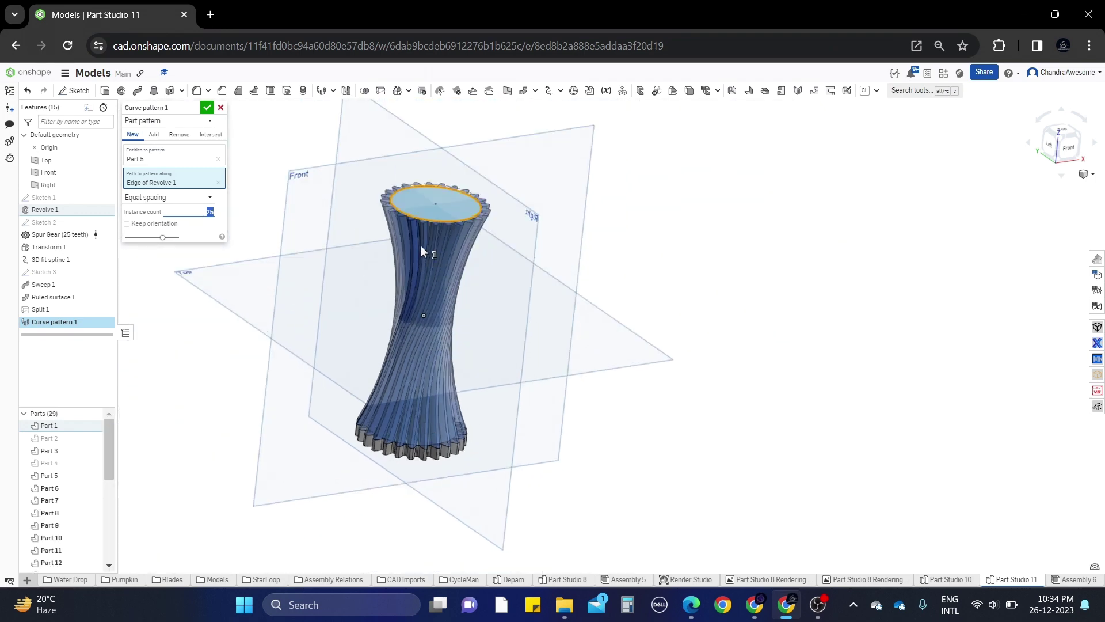
pyautogui.scroll(5, 424, 202)
pyautogui.scroll(-5, 424, 203)
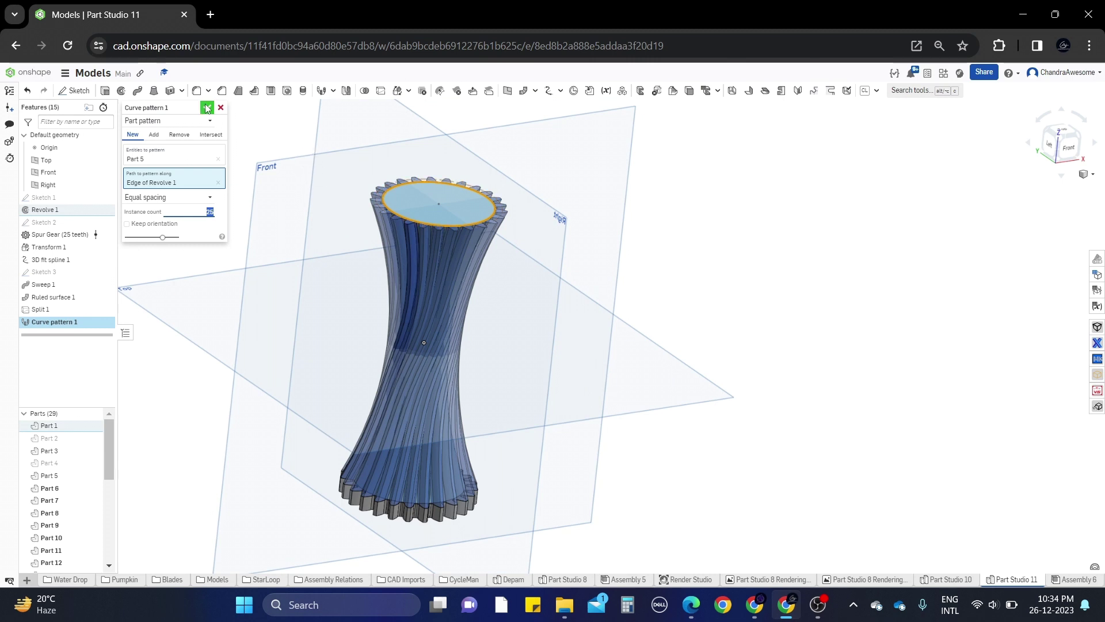
# Try to merge the patterned teeth into the revolved body using Add, with Part 1 as the merge scope
pyautogui.click(159, 136)
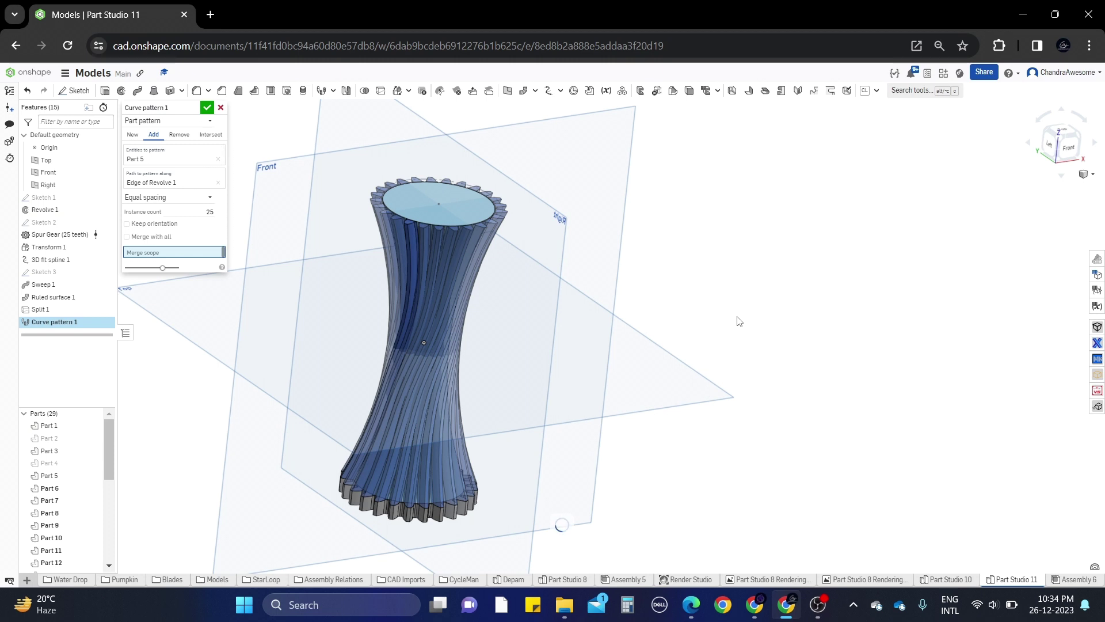
pyautogui.moveTo(411, 311)
pyautogui.mouseDown(button='right')
pyautogui.moveTo(487, 274)
pyautogui.moveTo(424, 236)
pyautogui.moveTo(392, 263)
pyautogui.moveTo(392, 303)
pyautogui.moveTo(406, 312)
pyautogui.mouseUp(button='right')
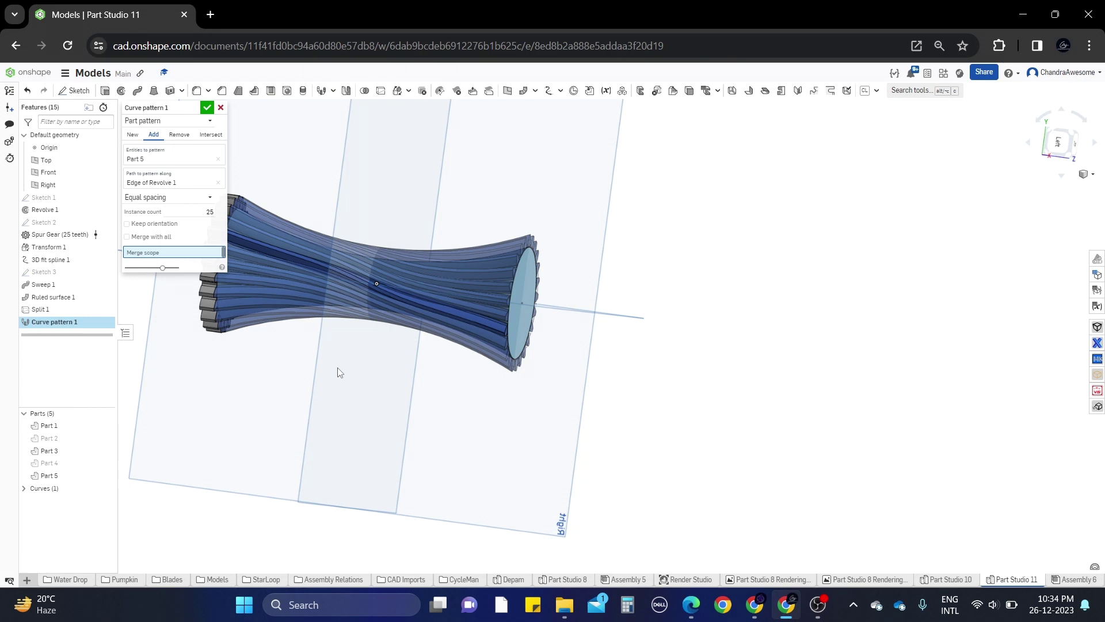
pyautogui.moveTo(862, 376); pyautogui.dragTo(880, 325, button='right')
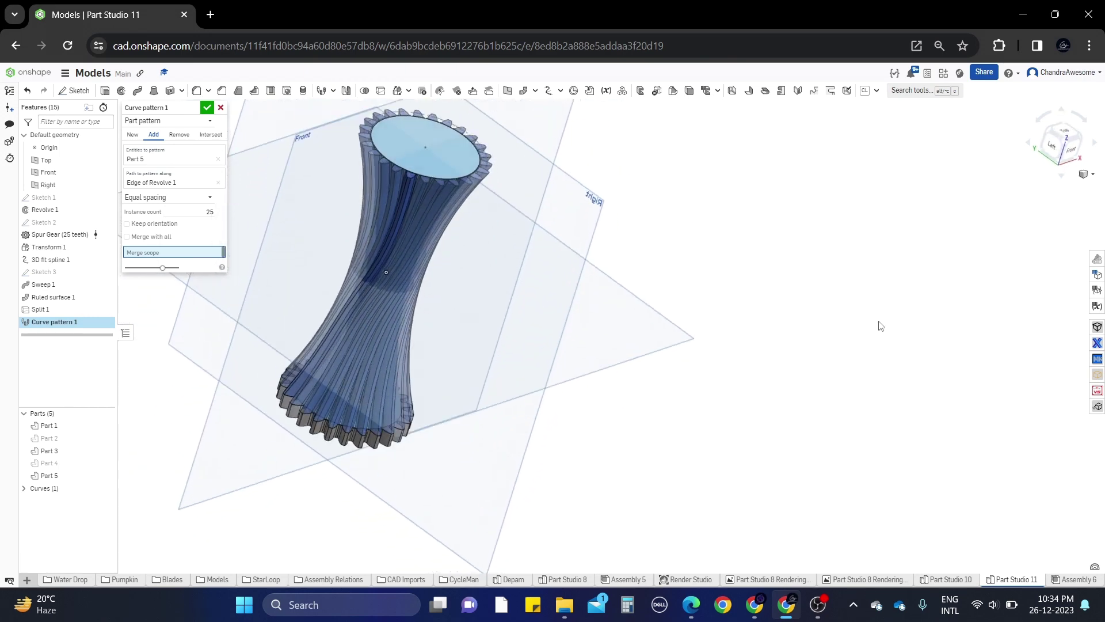
pyautogui.click(447, 154)
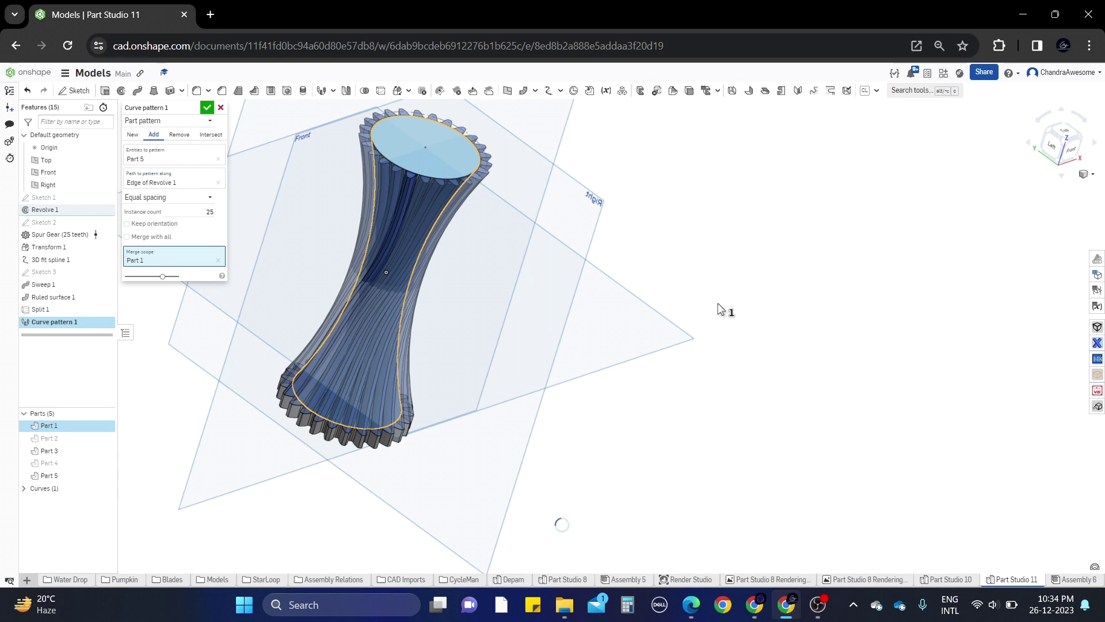
pyautogui.moveTo(636, 239); pyautogui.dragTo(699, 285, button='middle')
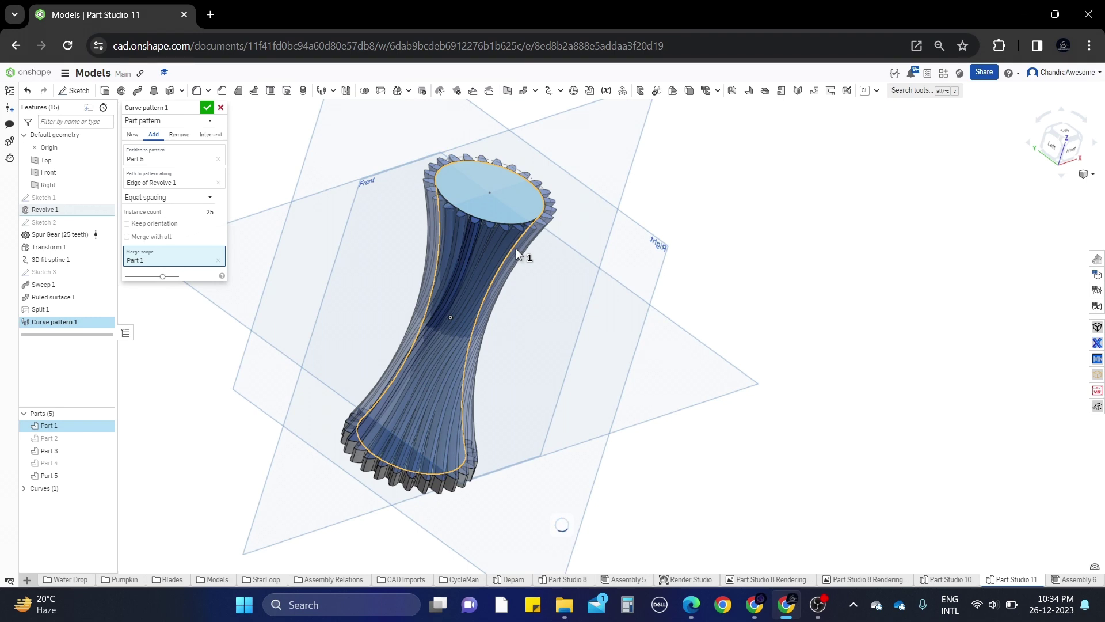
pyautogui.scroll(2, 454, 275)
# Examine how the roots of the patterned teeth meet the revolved body around its end face
pyautogui.moveTo(454, 275); pyautogui.dragTo(682, 273, button='right')
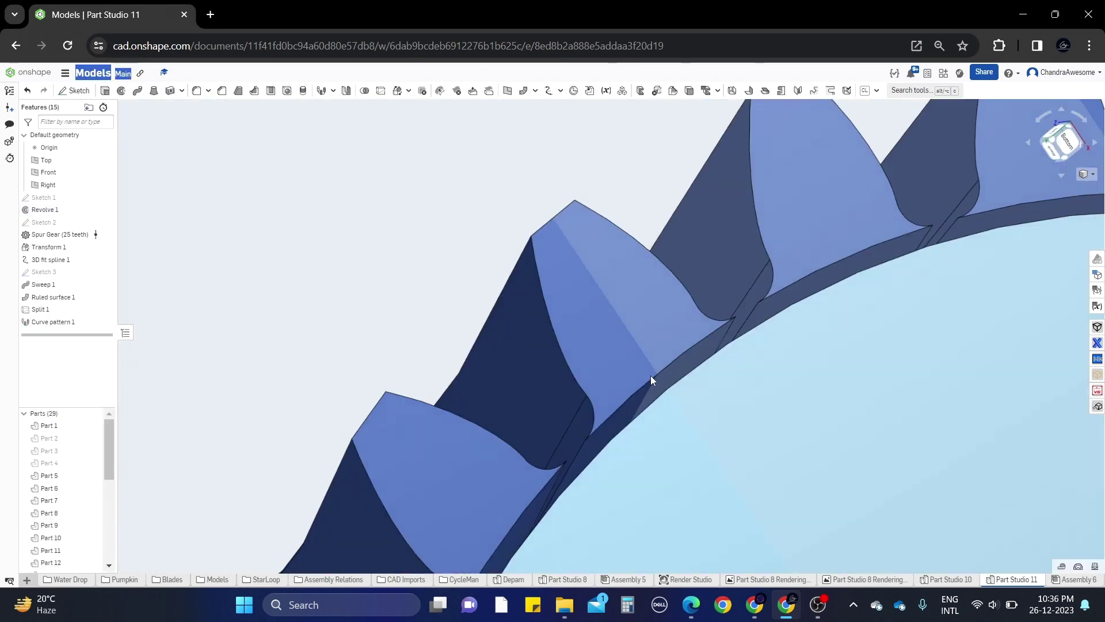
pyautogui.scroll(2, 653, 380)
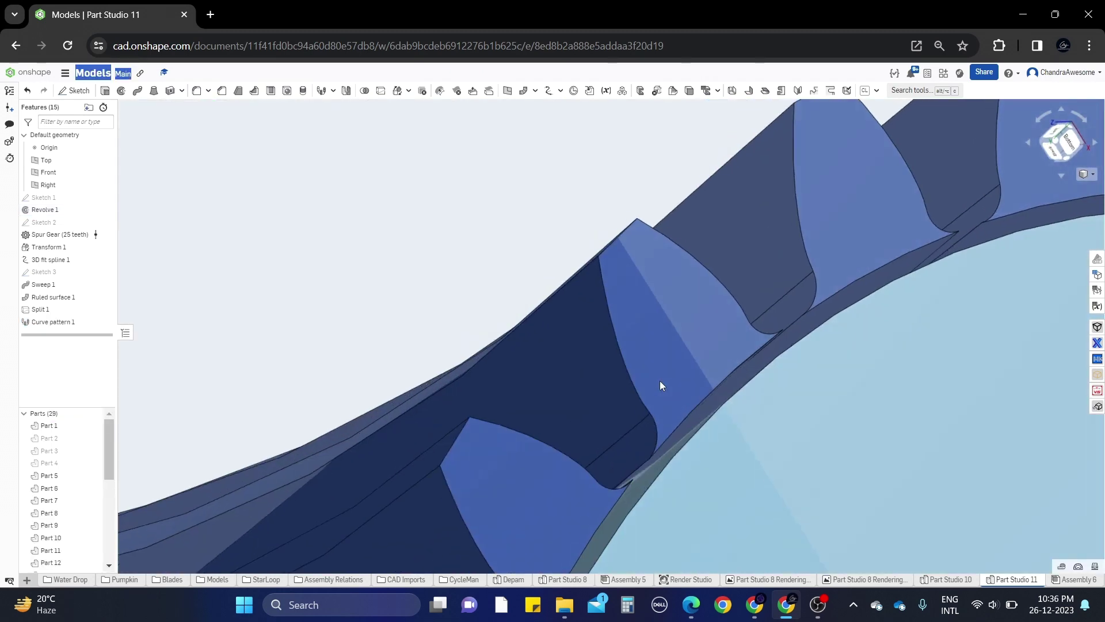
pyautogui.scroll(-10, 654, 467)
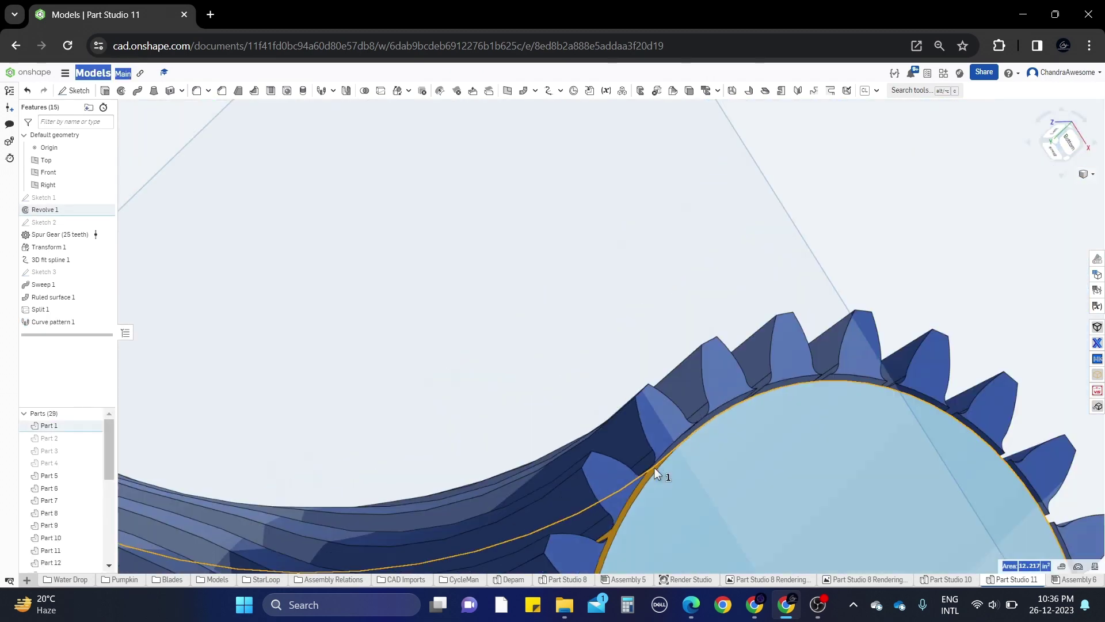
pyautogui.moveTo(655, 498); pyautogui.dragTo(685, 399, button='right')
pyautogui.scroll(5, 686, 400)
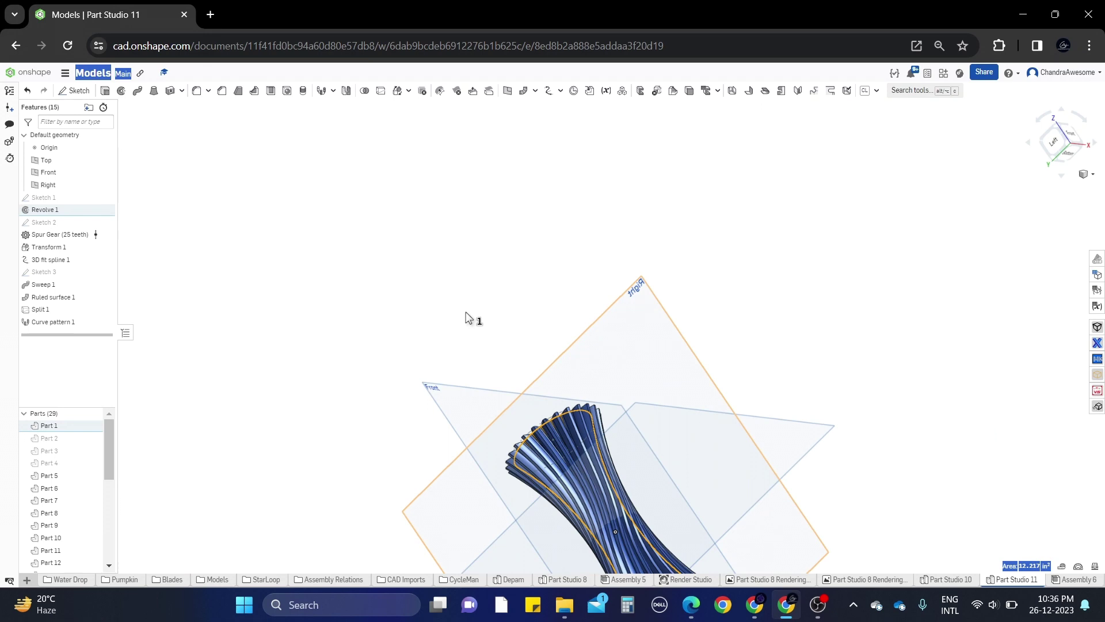
pyautogui.scroll(-1, 273, 167)
pyautogui.moveTo(281, 139)
pyautogui.mouseDown(button='right')
pyautogui.moveTo(374, 173)
pyautogui.moveTo(340, 182)
pyautogui.moveTo(370, 222)
pyautogui.moveTo(287, 149)
pyautogui.mouseUp(button='right')
# Thicken the revolved body's curved side face outward by 0.25 in, adding the material to Part 1
pyautogui.click(170, 90)
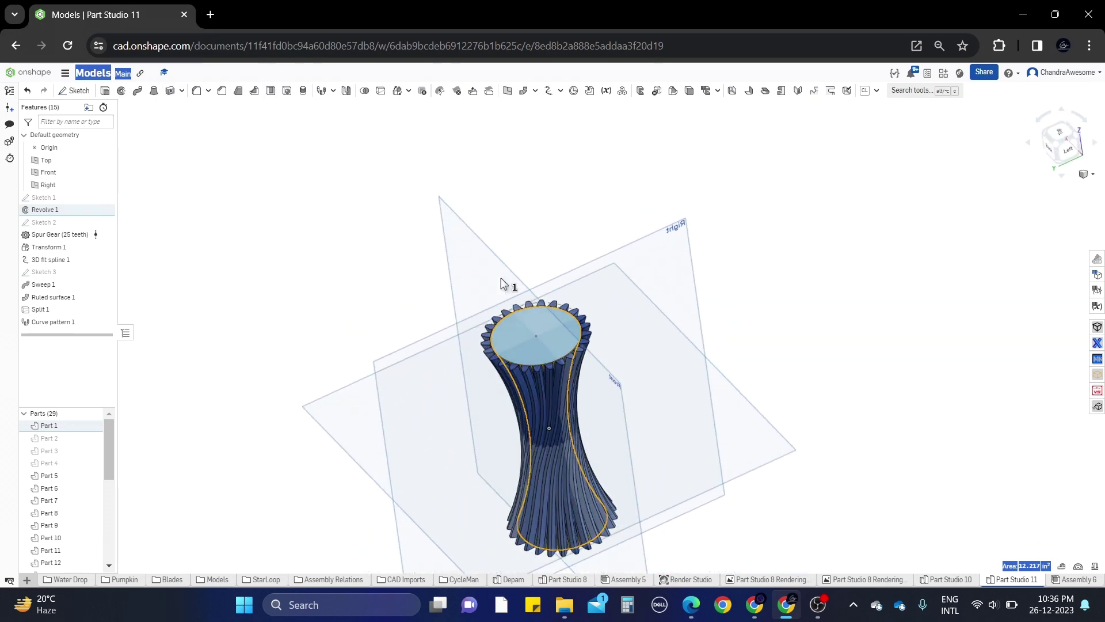
pyautogui.scroll(2, 624, 262)
pyautogui.moveTo(592, 266); pyautogui.dragTo(303, 239, button='right')
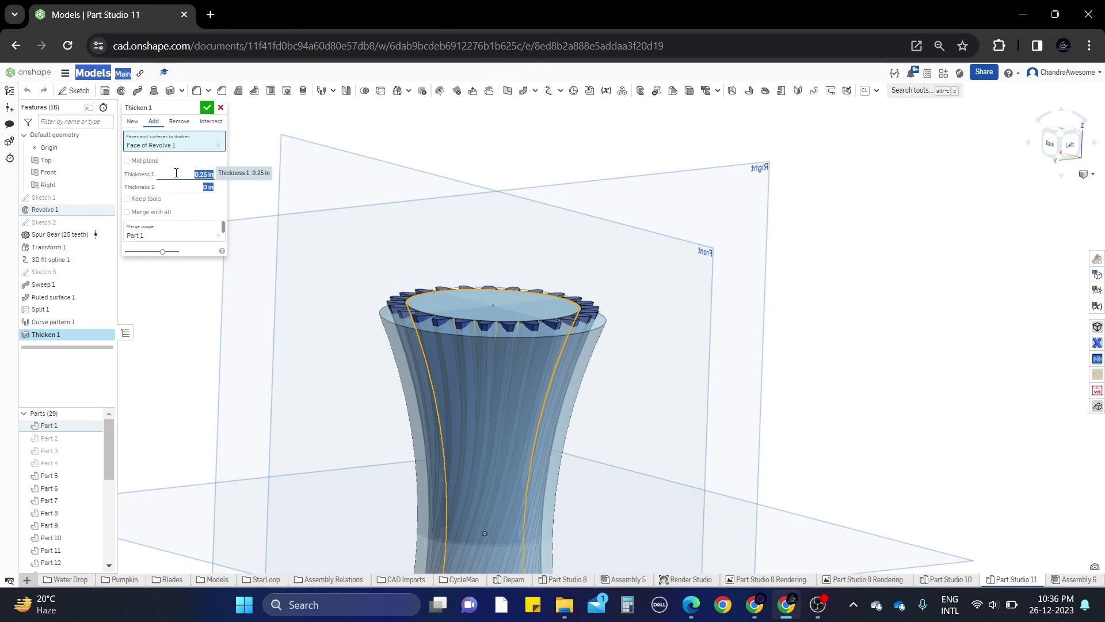
pyautogui.press('Return')
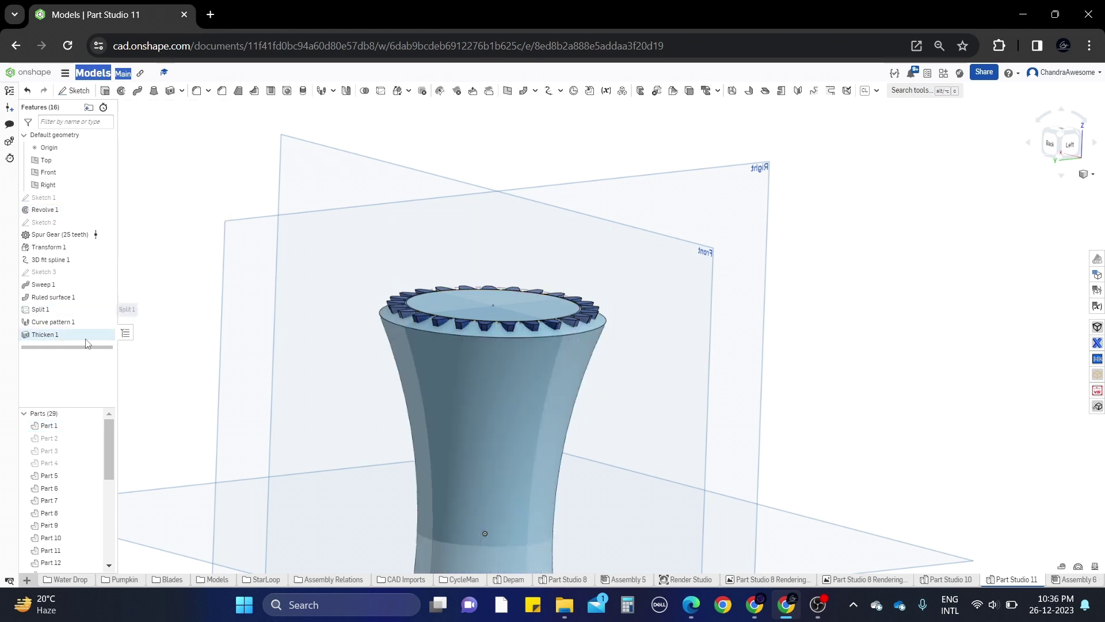
# Edit the thicken feature's thickness, trying 0.1 in and settling on 0.02 in to fill the tooth roots
pyautogui.rightClick(86, 337)
pyautogui.press('Escape')
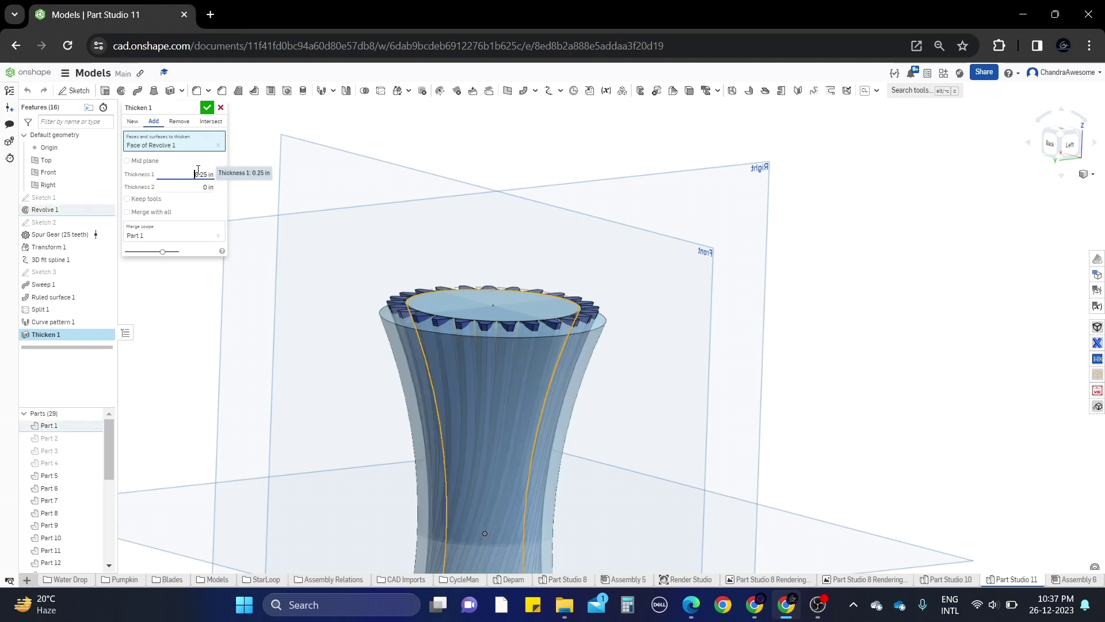
pyautogui.click(194, 173)
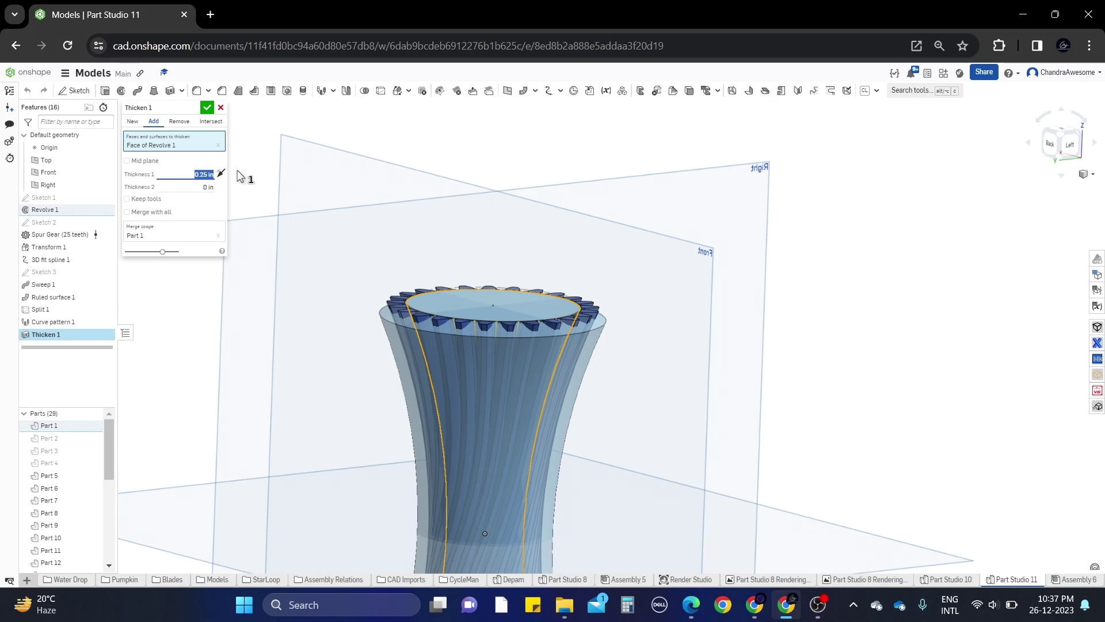
pyautogui.write('0.1')
pyautogui.press('Return')
pyautogui.scroll(-5, 403, 262)
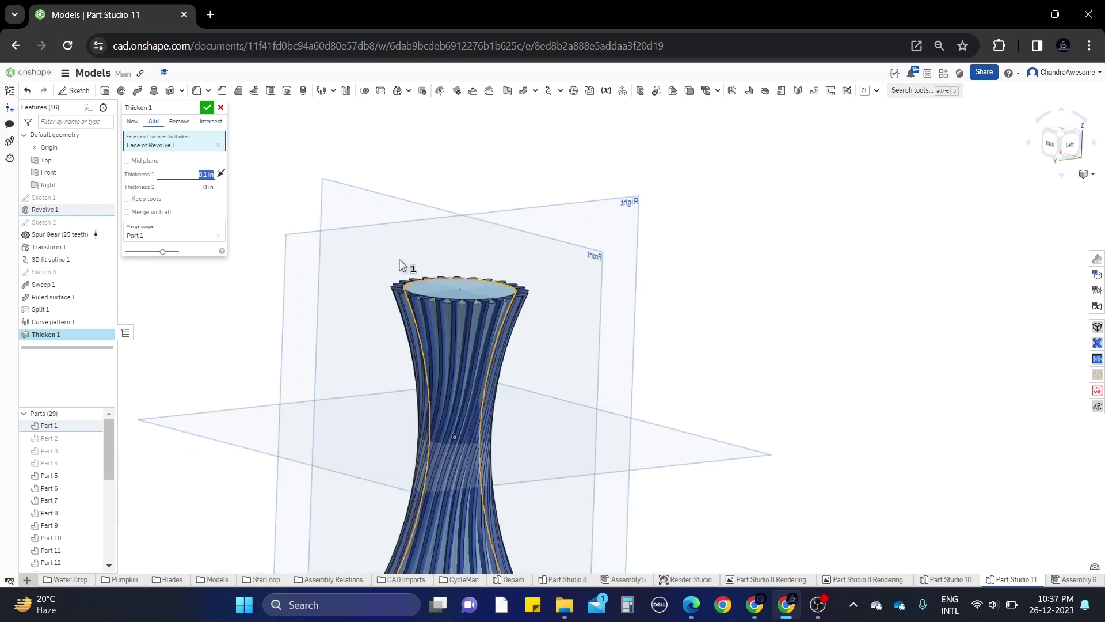
pyautogui.scroll(5, 334, 212)
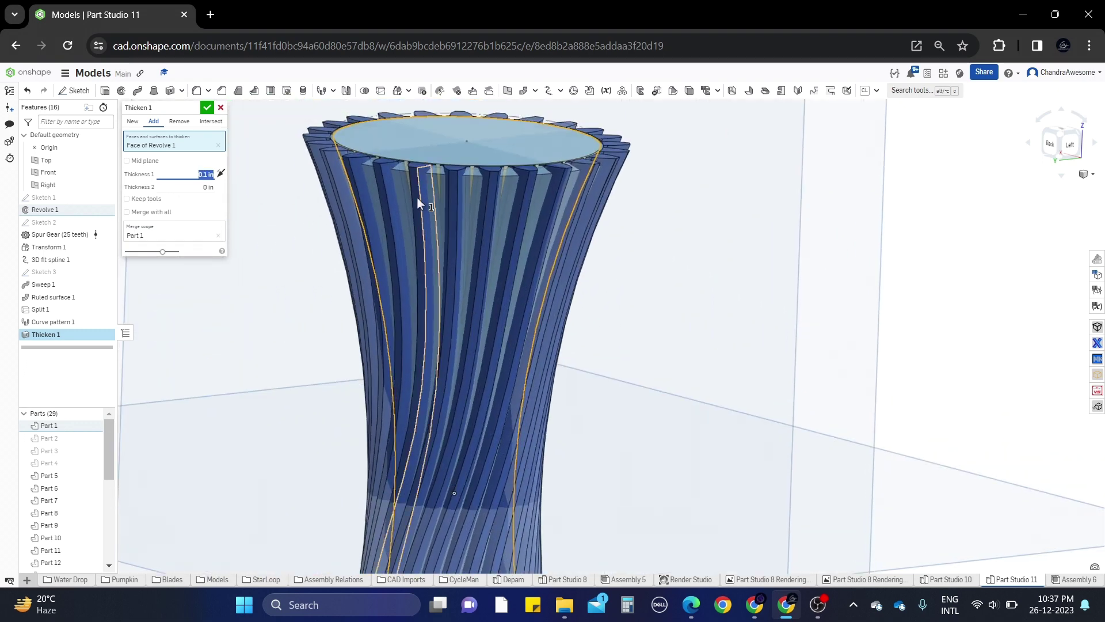
pyautogui.scroll(3, 396, 135)
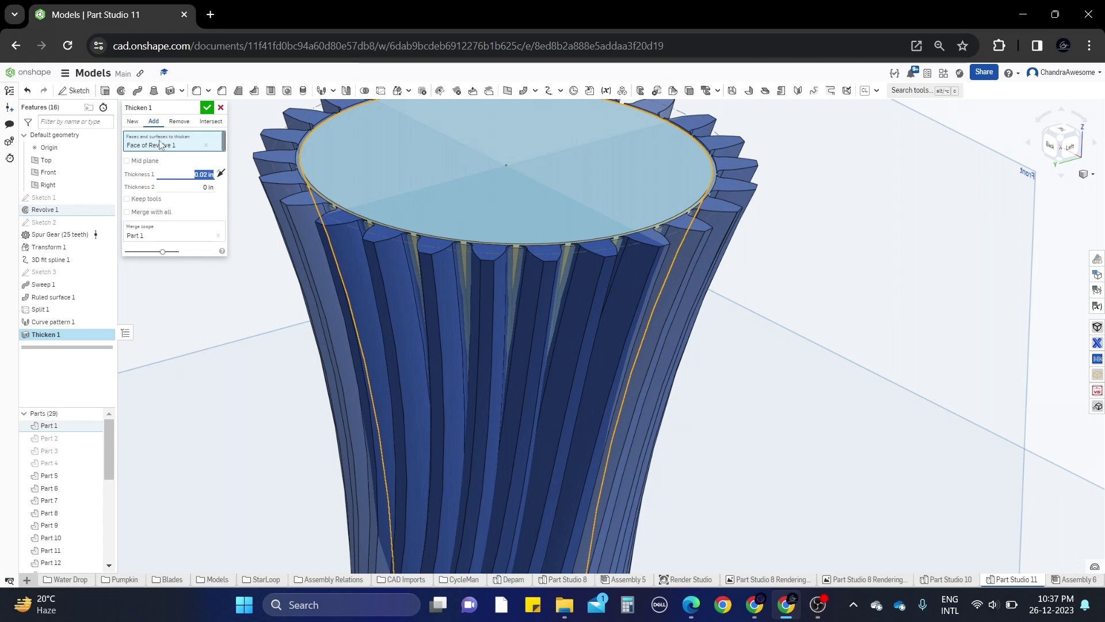
# Try to merge the thickened layer with all parts instead of only the revolved body
pyautogui.click(173, 235)
pyautogui.scroll(-4, 465, 227)
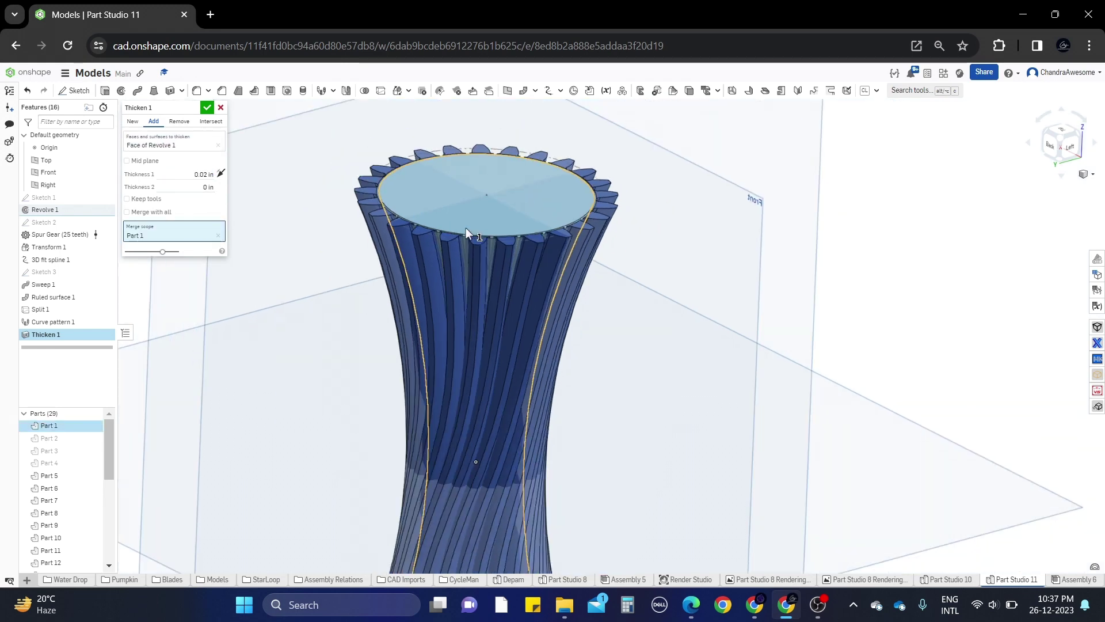
pyautogui.scroll(-3, 436, 256)
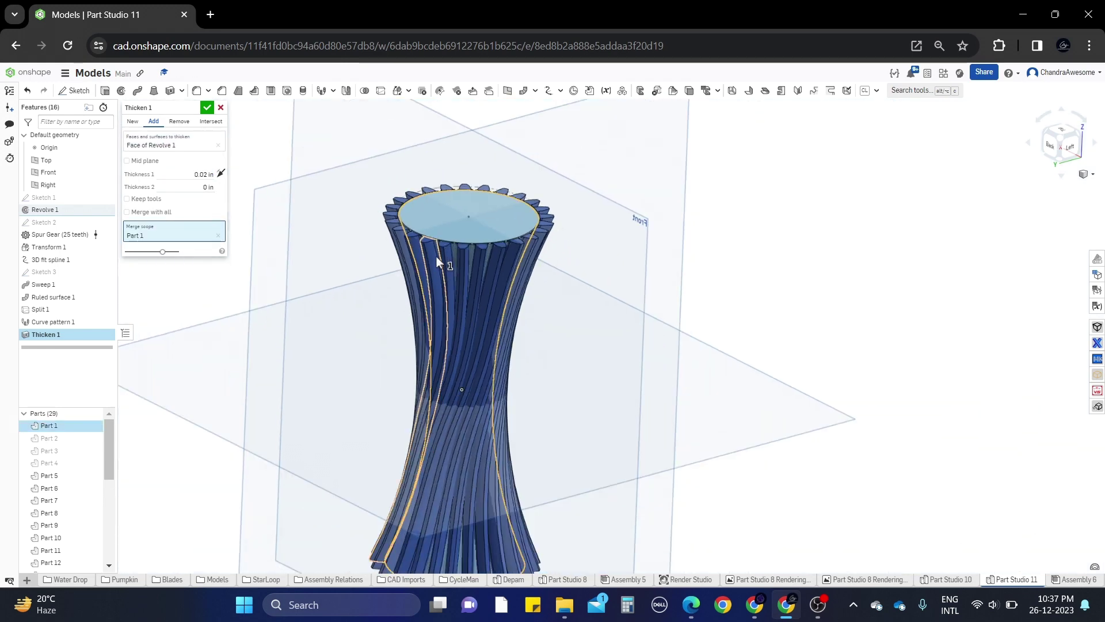
pyautogui.click(157, 213)
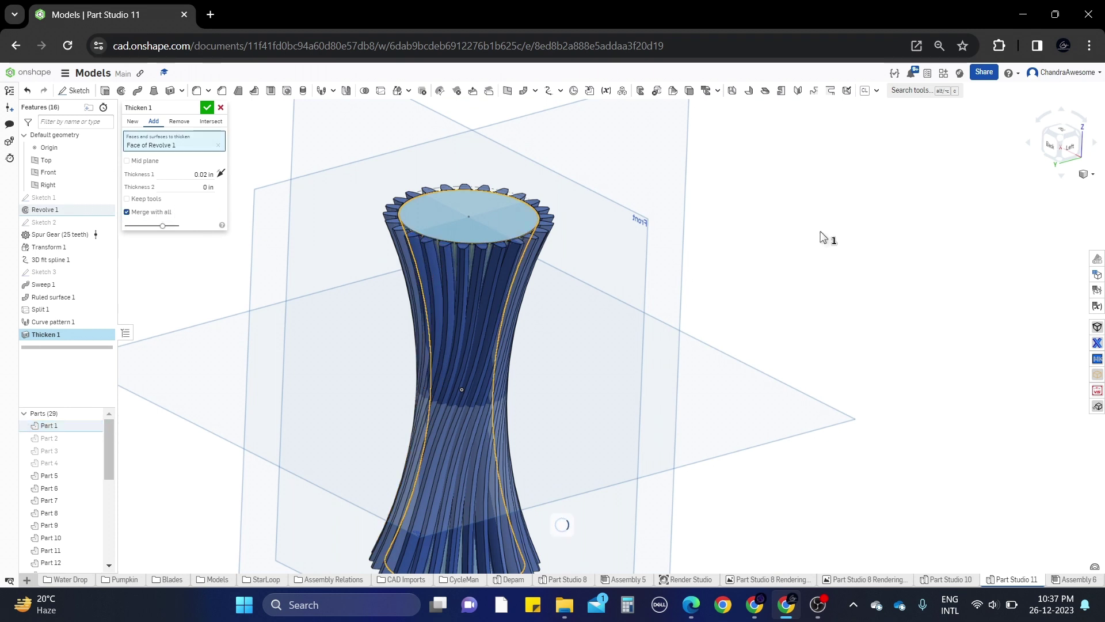
pyautogui.moveTo(794, 266); pyautogui.dragTo(776, 222, button='middle')
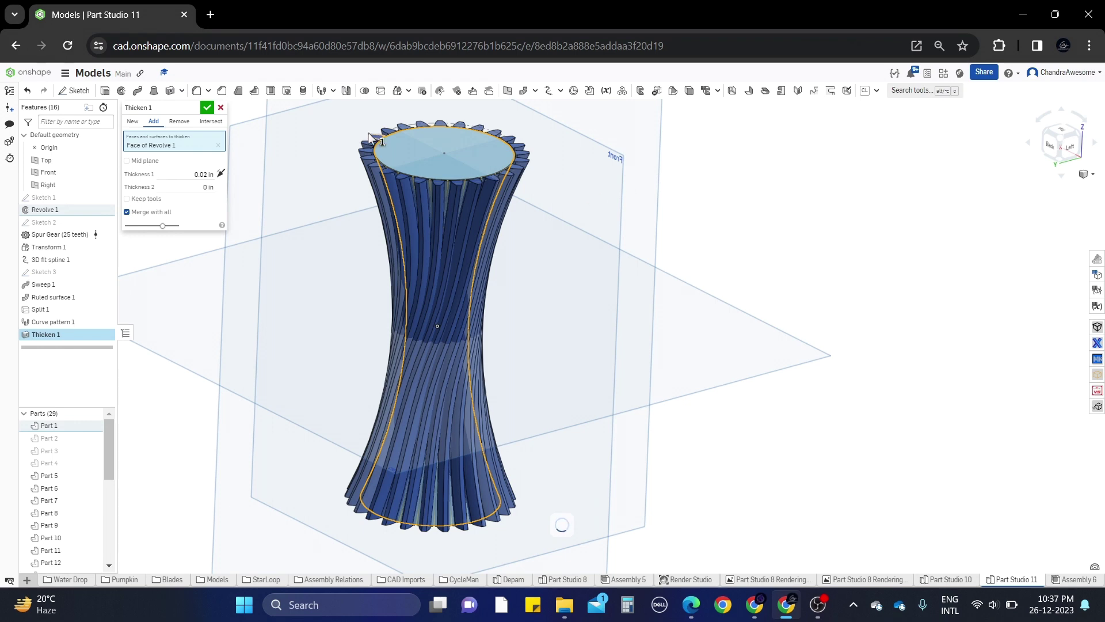
# Inspect the red-highlighted geometry between the tooth roots and the body's top edge in the thicken preview
pyautogui.scroll(5, 450, 167)
pyautogui.scroll(-5, 547, 199)
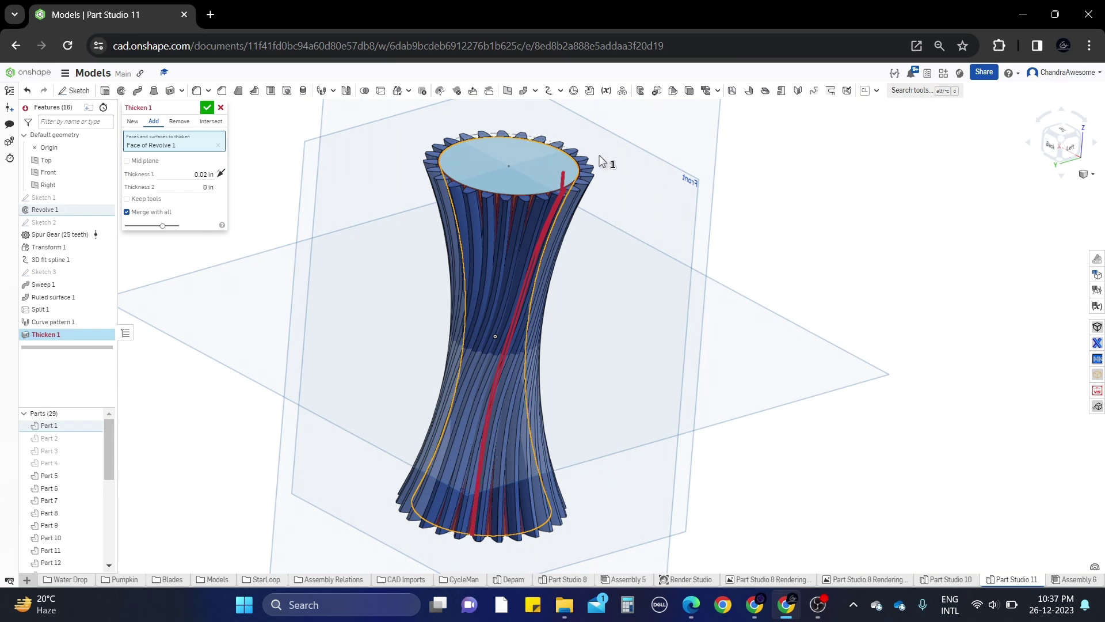
pyautogui.scroll(5, 533, 153)
pyautogui.scroll(10, 534, 153)
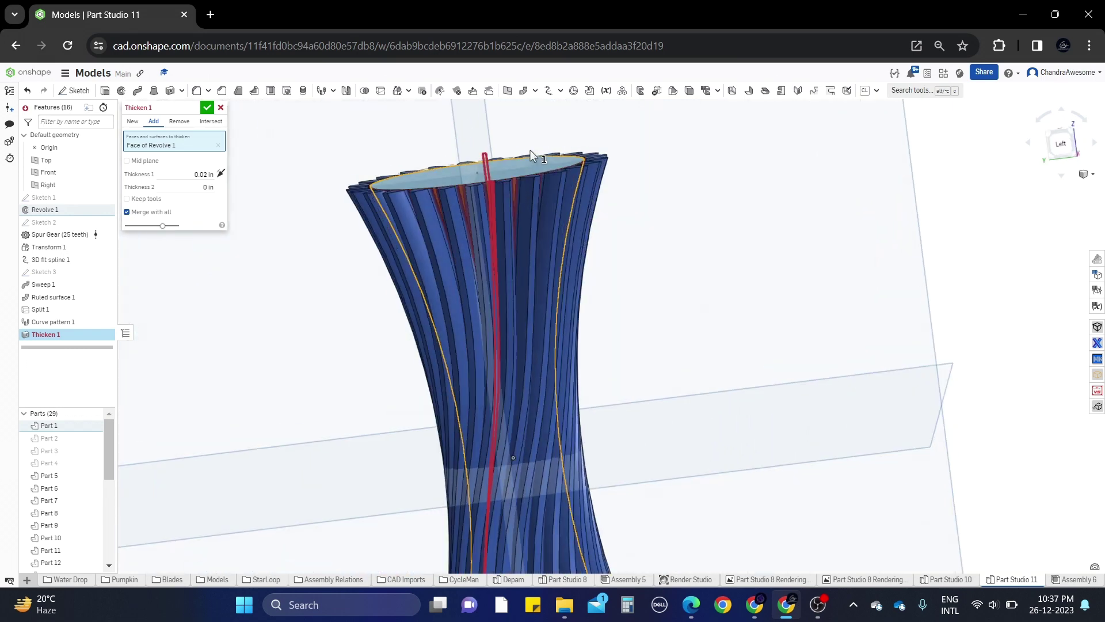
pyautogui.scroll(-10, 484, 224)
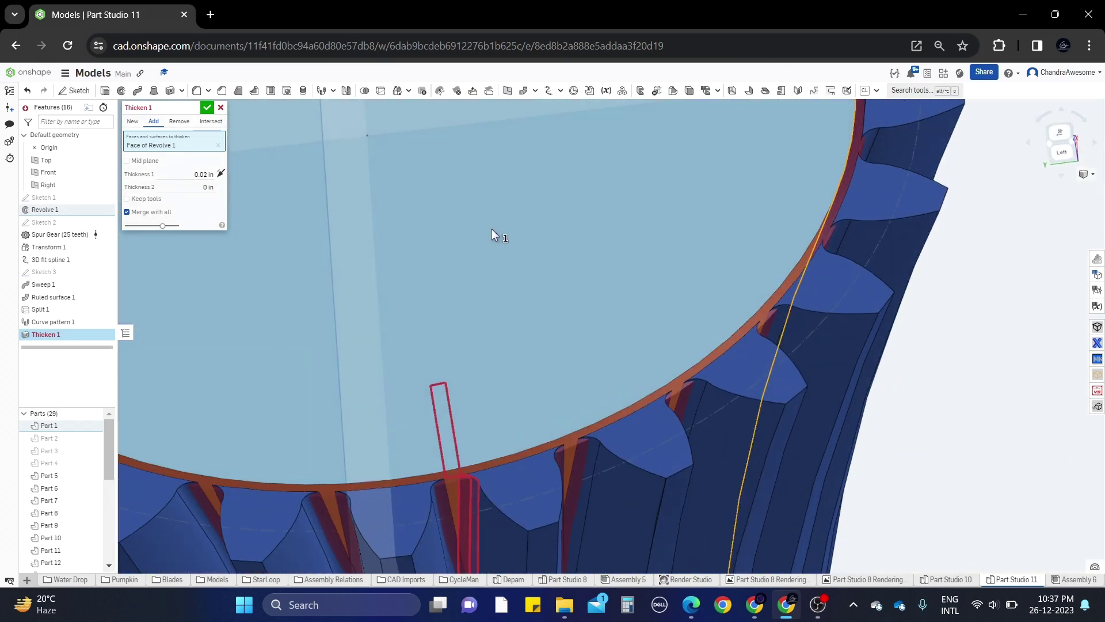
pyautogui.scroll(5, 503, 354)
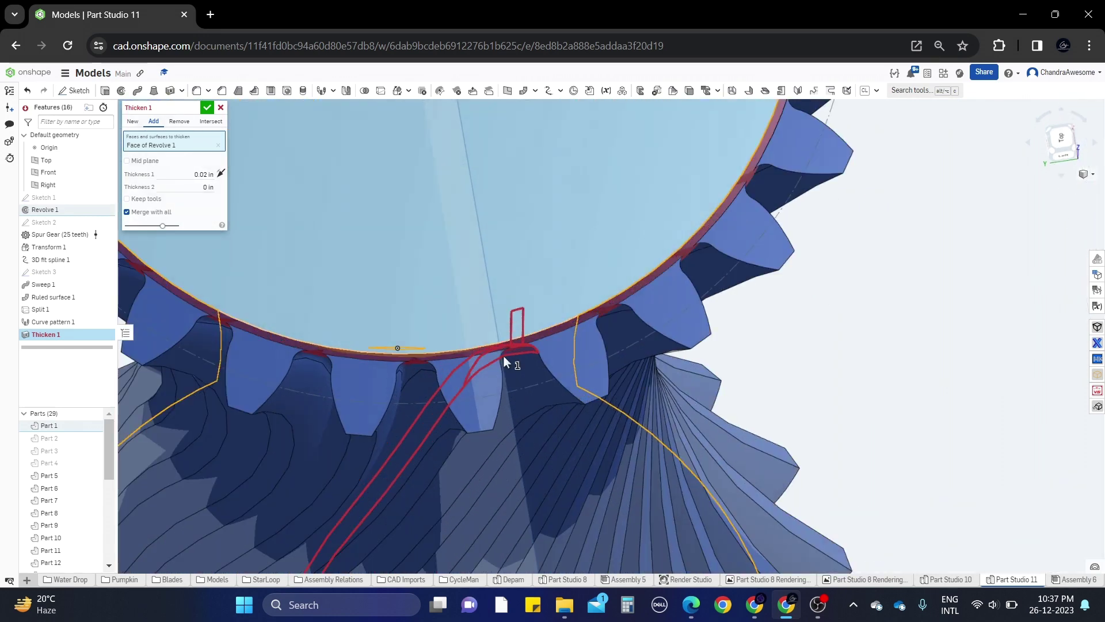
# Try another thickness value for the thickened layer around the revolved body
pyautogui.click(188, 173)
pyautogui.write('0.0')
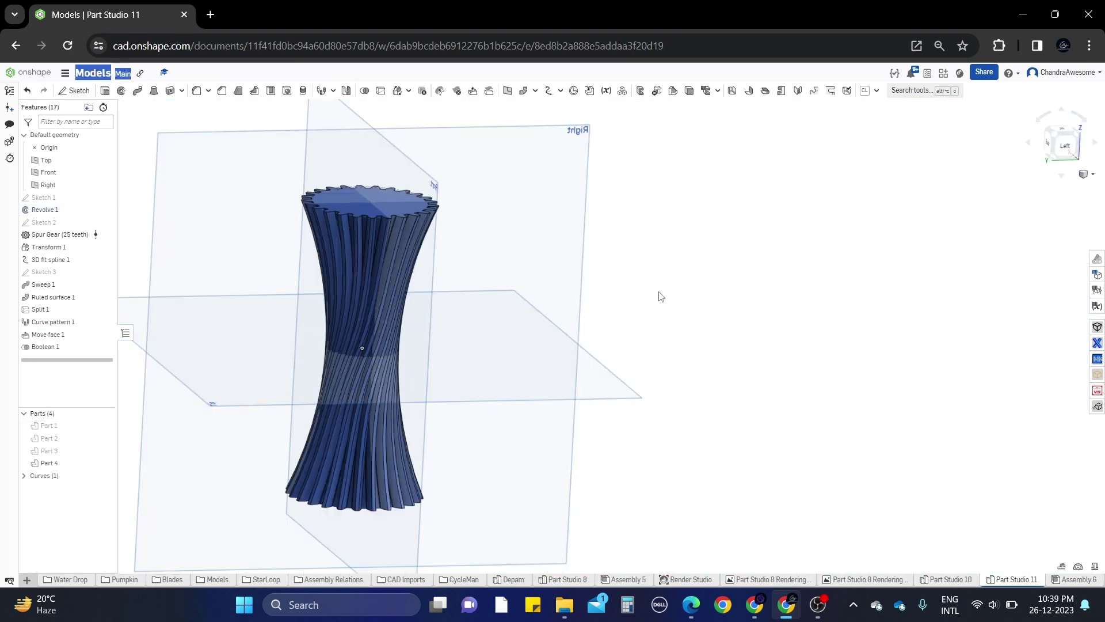
# Sketch a circle on the Front plane, centred on the origin and enclosing the merged gear body
pyautogui.moveTo(344, 282); pyautogui.dragTo(441, 179, button='right')
pyautogui.scroll(3, 414, 186)
pyautogui.scroll(-1, 371, 233)
pyautogui.moveTo(371, 233); pyautogui.dragTo(561, 294, button='right')
pyautogui.press('f')
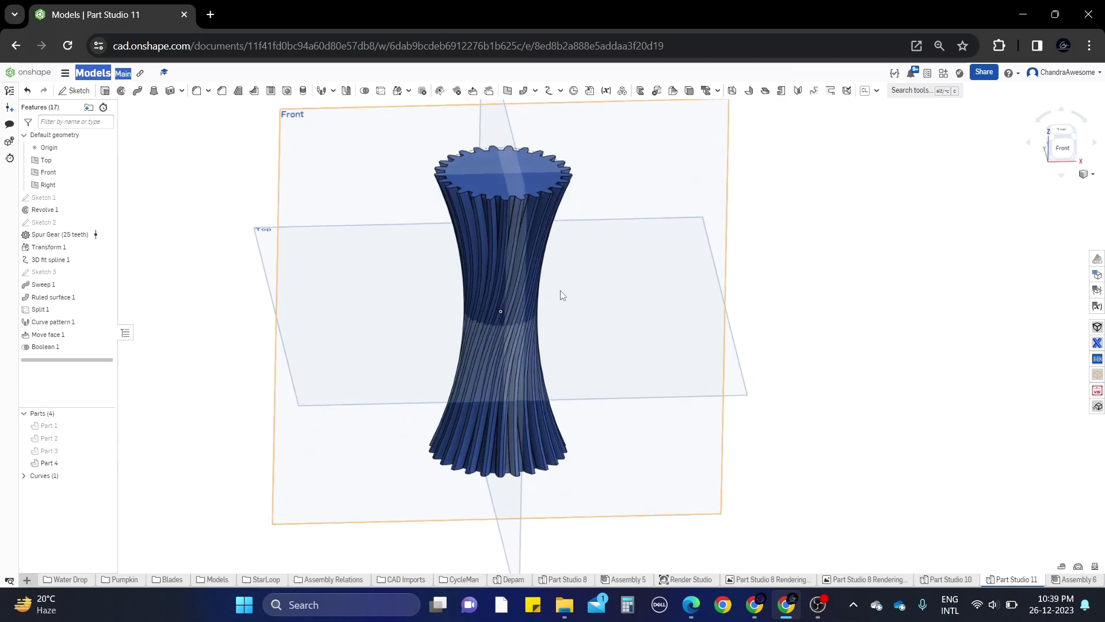
pyautogui.click(657, 189)
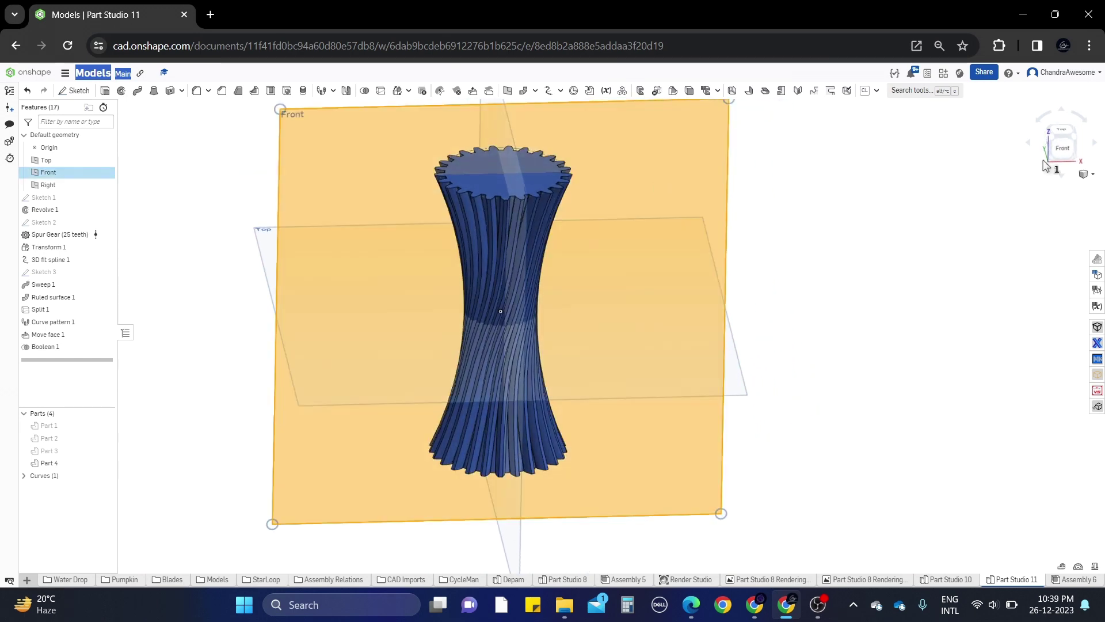
pyautogui.click(1062, 148)
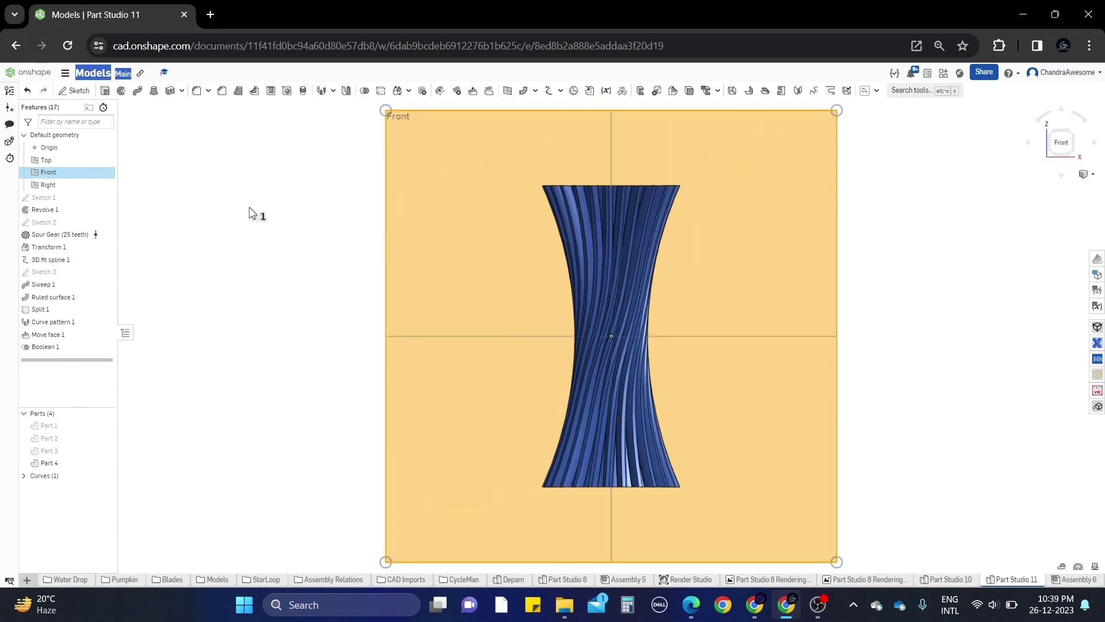
pyautogui.click(75, 90)
pyautogui.click(138, 93)
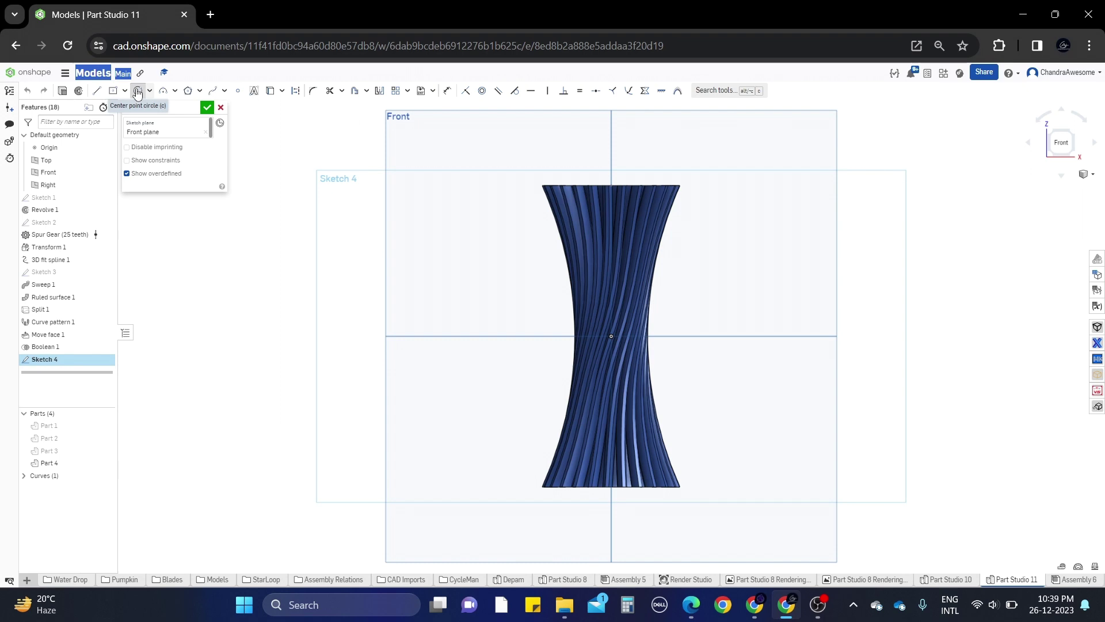
pyautogui.click(610, 336)
pyautogui.click(526, 160)
pyautogui.press('Escape')
# Try to make the sketch circle coincident with the gear's straight top edge
pyautogui.scroll(10, 587, 196)
pyautogui.scroll(3, 585, 212)
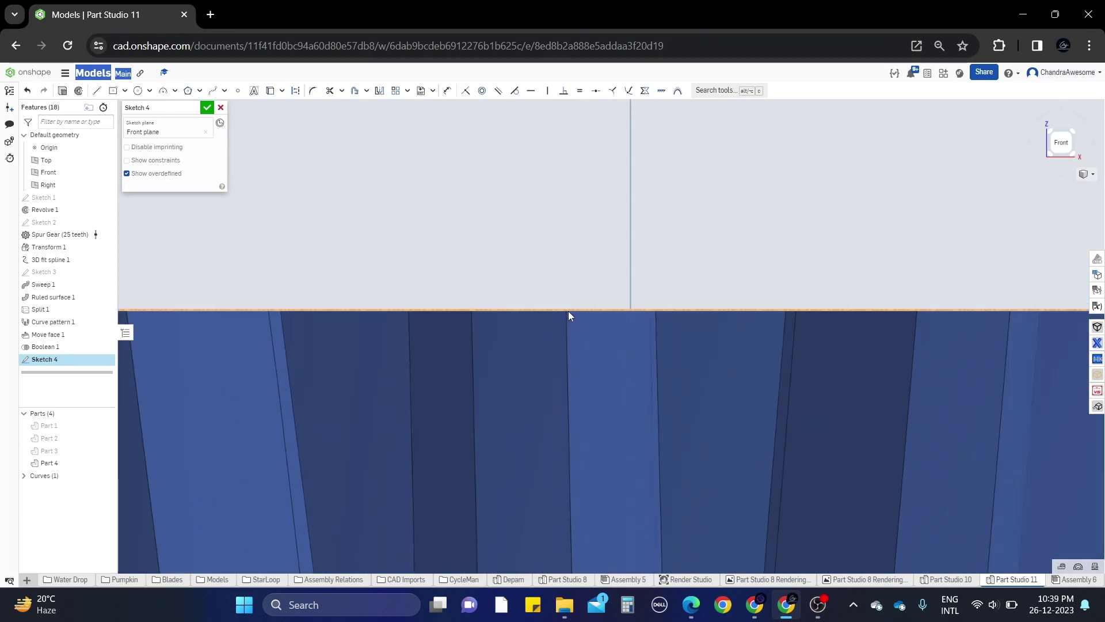
pyautogui.press('u')
pyautogui.scroll(-5, 566, 311)
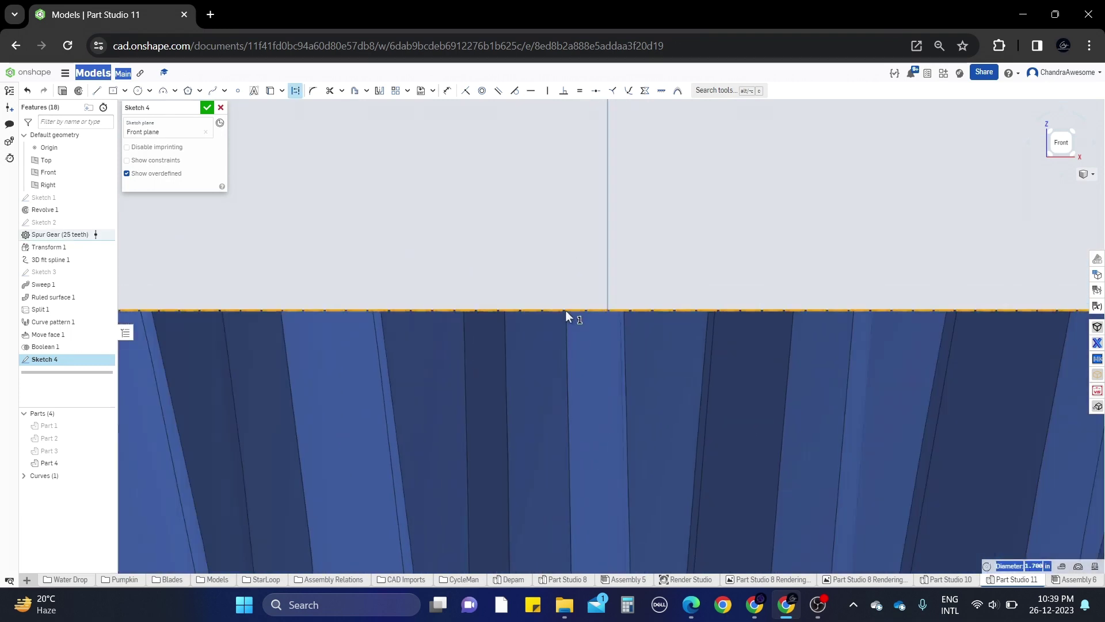
pyautogui.scroll(-2, 565, 310)
pyautogui.click(465, 213)
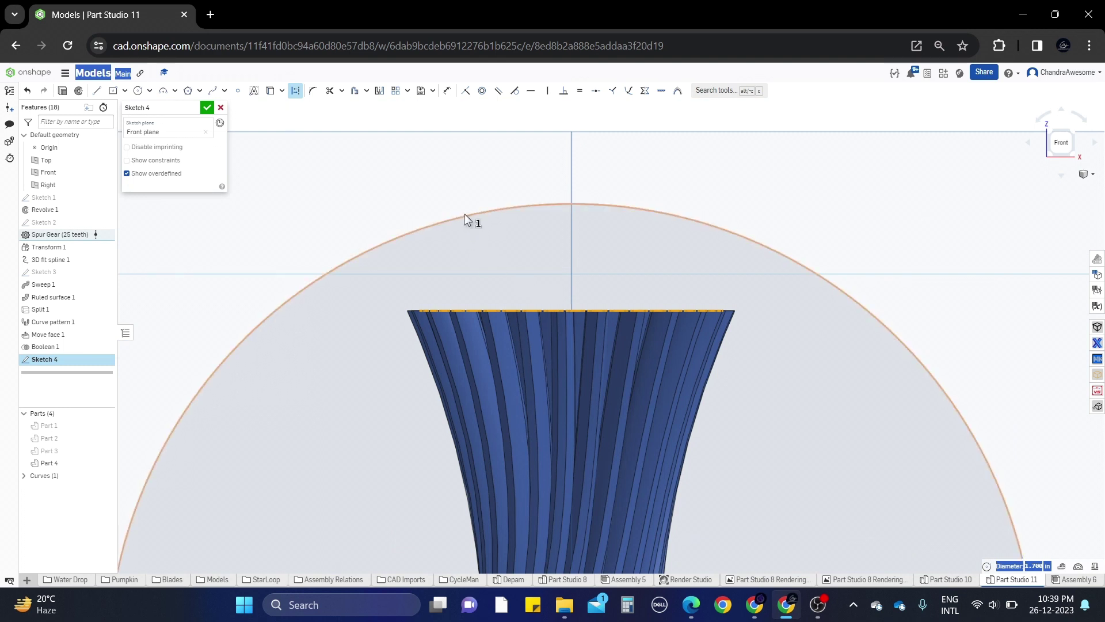
pyautogui.press('i')
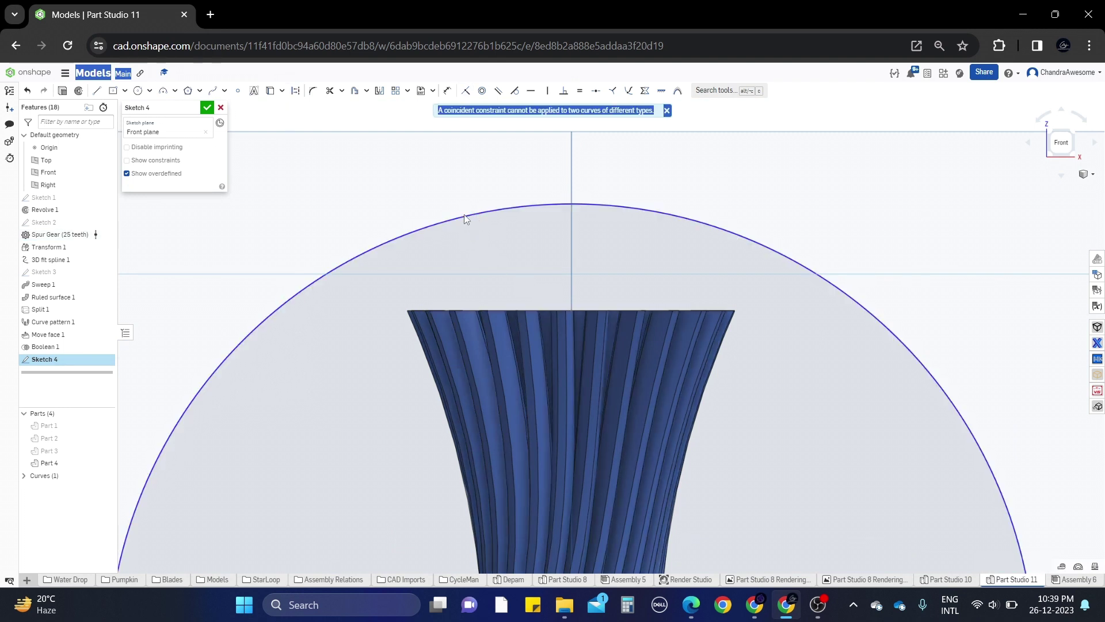
pyautogui.click(667, 110)
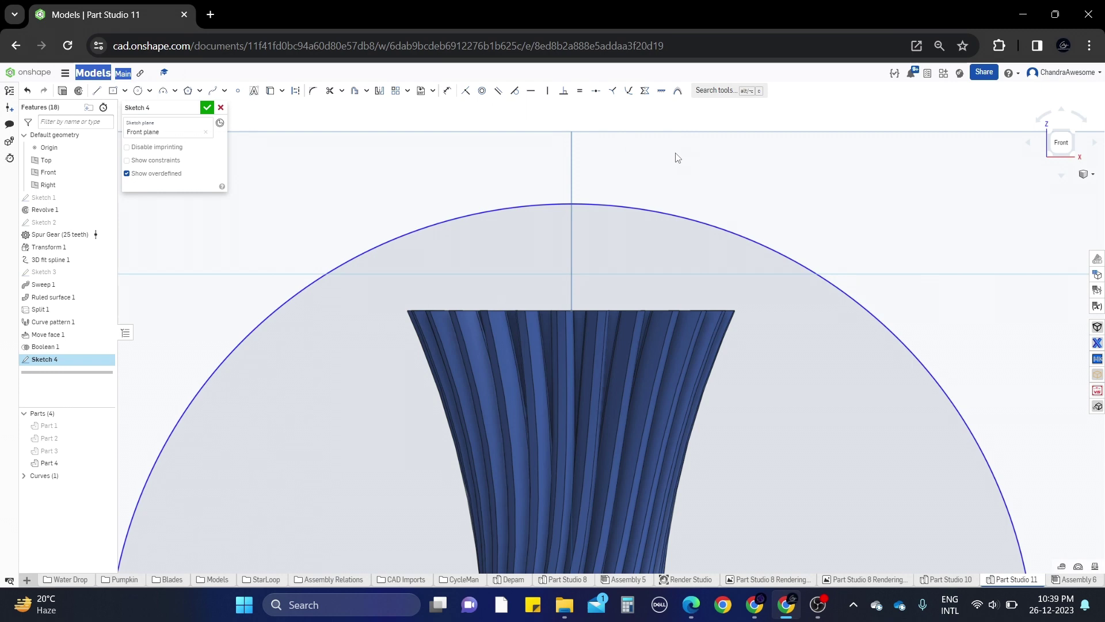
# Try to make the circle coincident with a short tooth-tip edge on the gear's top face, and undo the constraint
pyautogui.scroll(-3, 676, 154)
pyautogui.moveTo(678, 168); pyautogui.dragTo(683, 192, button='right')
pyautogui.scroll(10, 586, 244)
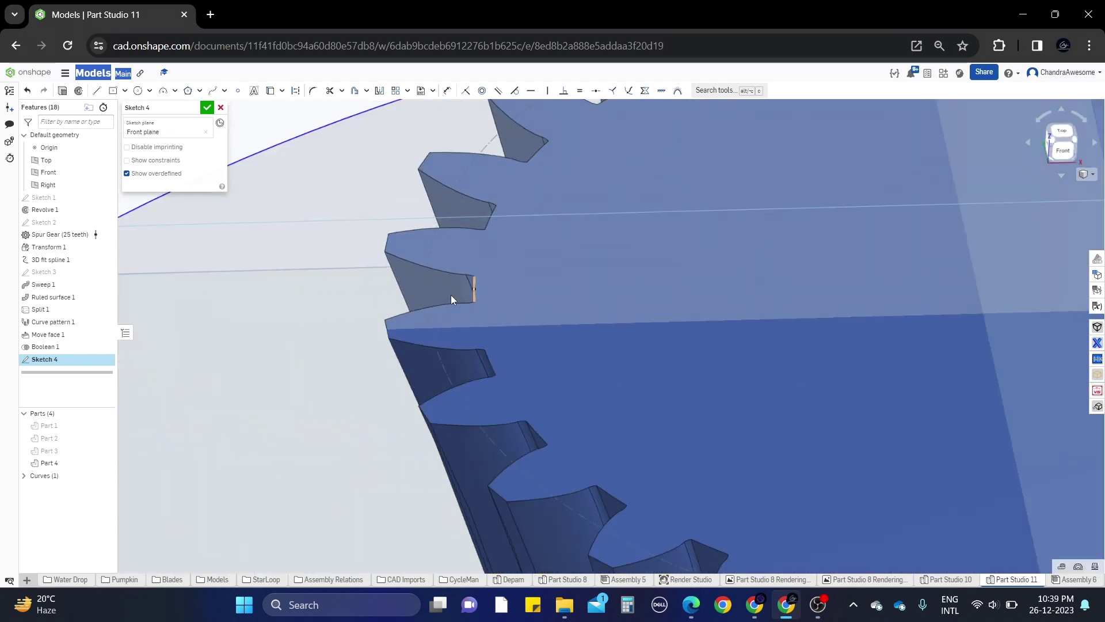
pyautogui.scroll(3, 389, 333)
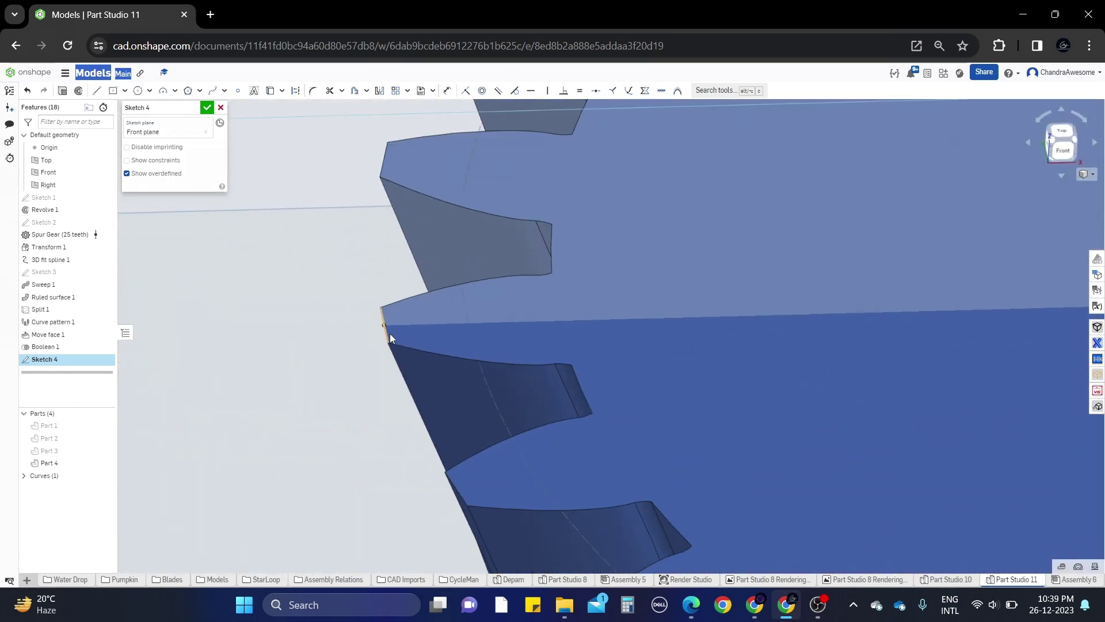
pyautogui.scroll(-8, 388, 333)
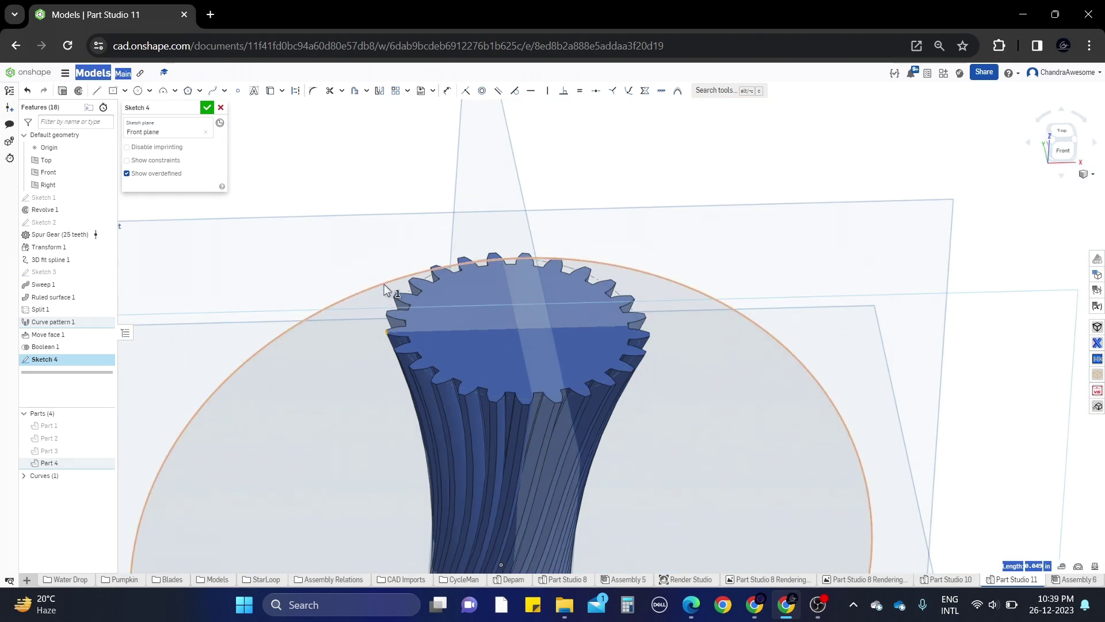
pyautogui.click(386, 288)
pyautogui.click(386, 289)
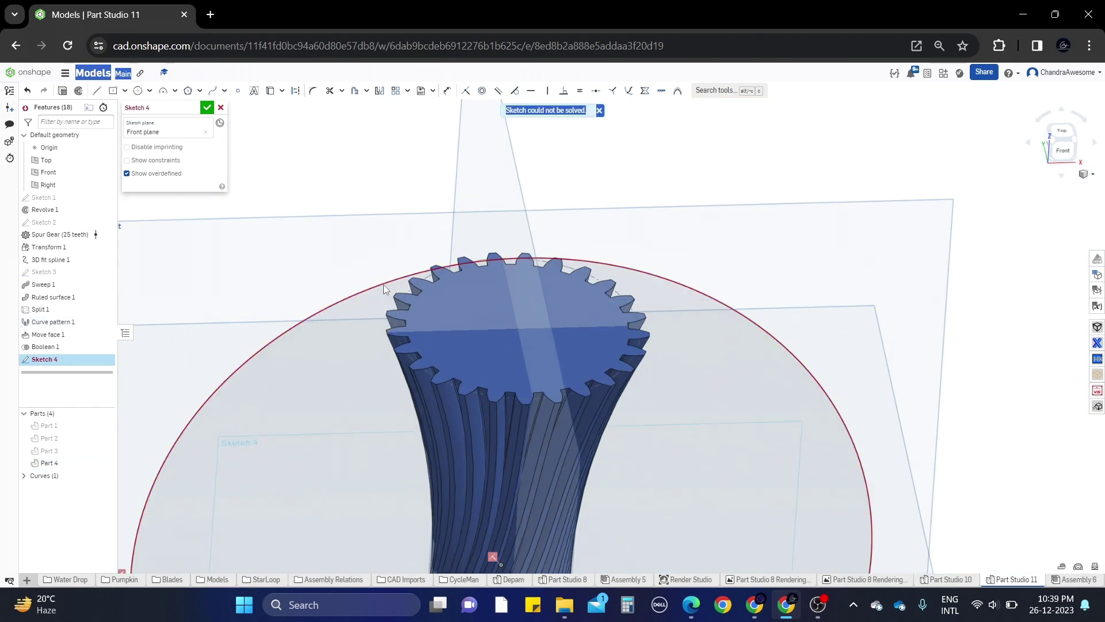
pyautogui.hotkey('ctrl', 'z')
# Make the circle coincident with the midpoint of the outer tooth-tip edge at the gear's upper corner and finish the sketch
pyautogui.scroll(6, 384, 346)
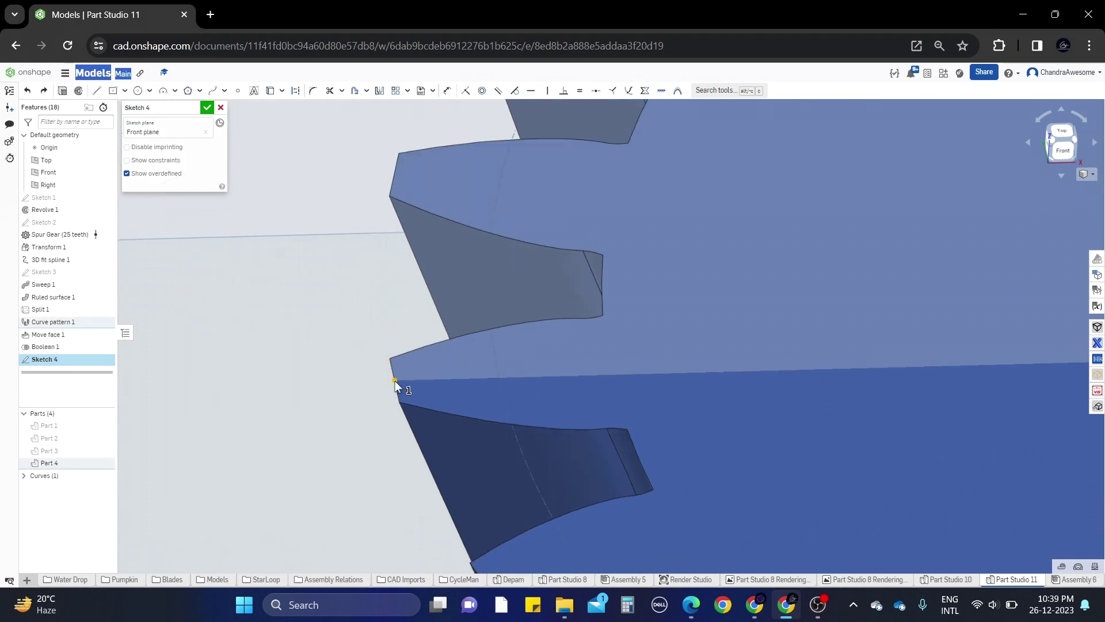
pyautogui.scroll(-7, 395, 381)
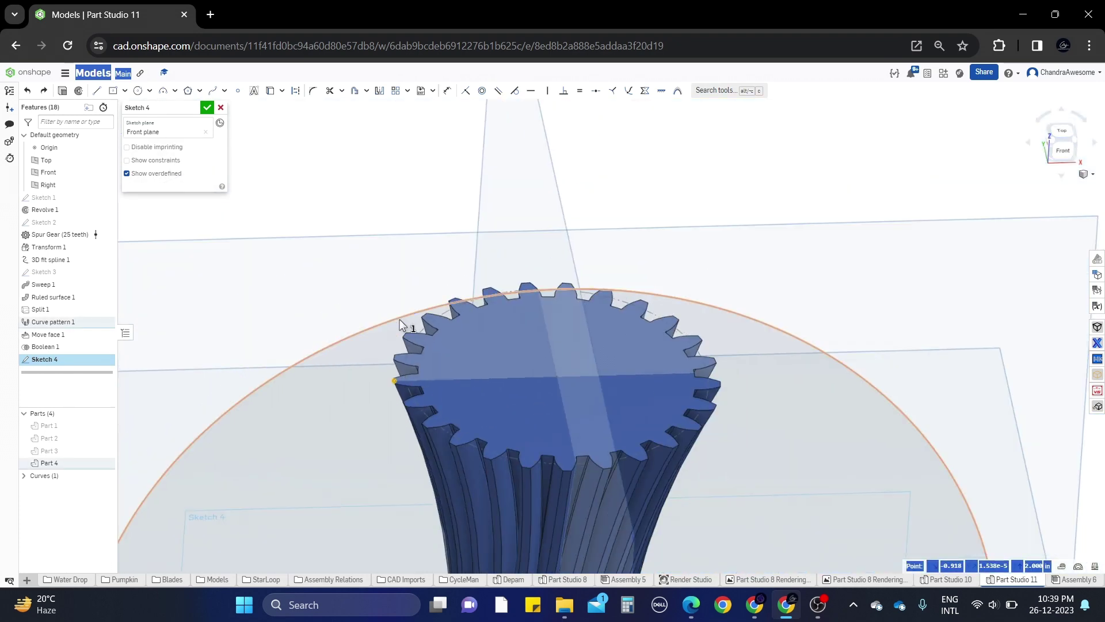
pyautogui.hotkey('ctrl', 'z')
pyautogui.press('f')
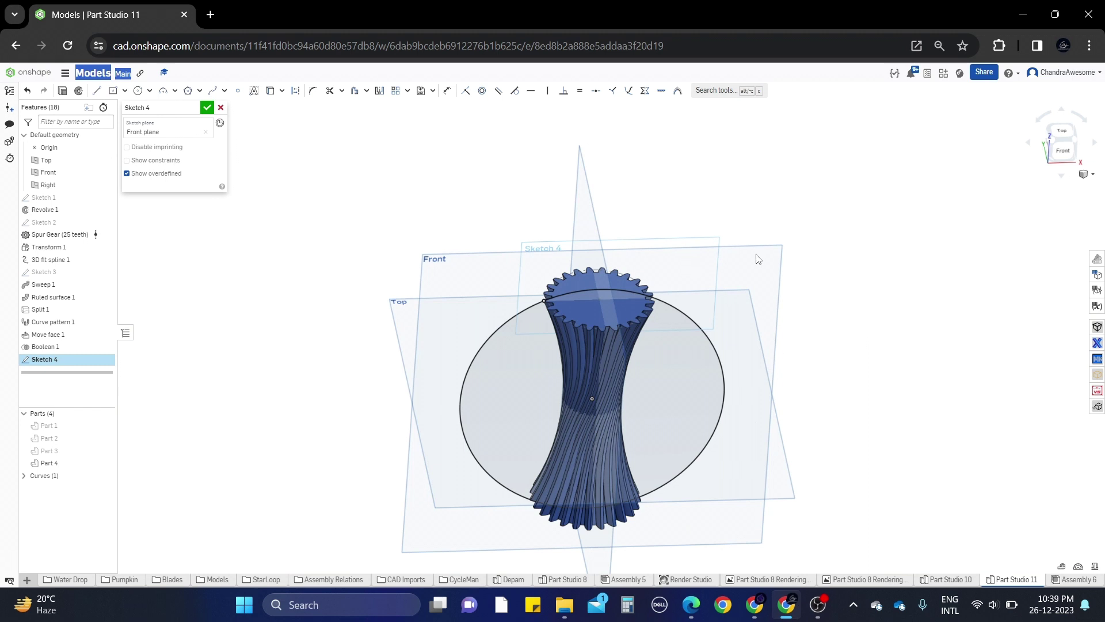
pyautogui.click(1064, 151)
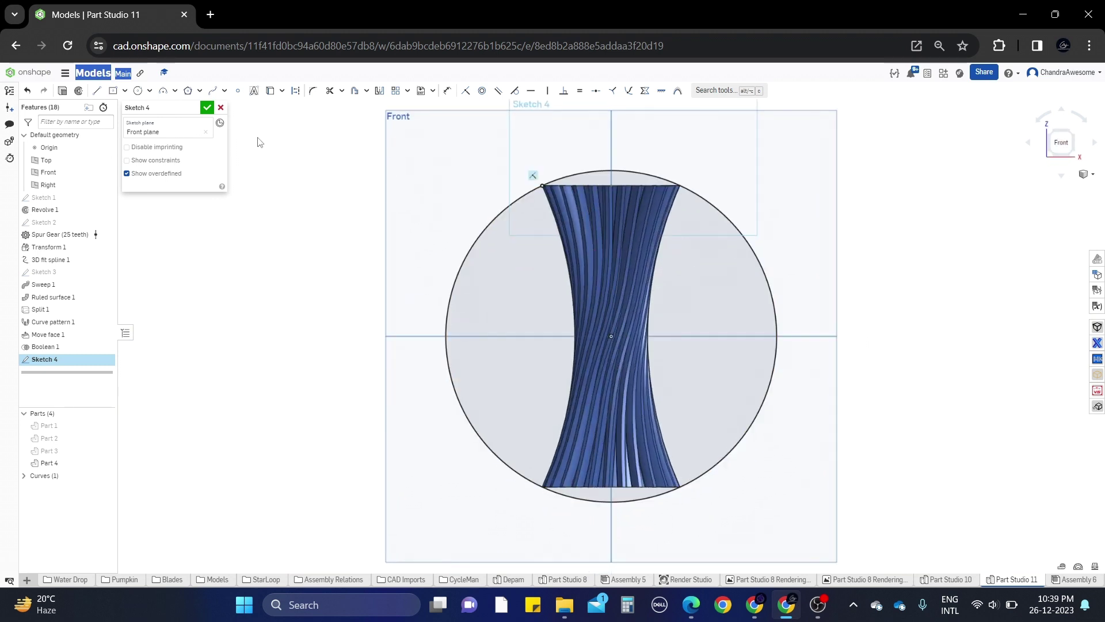
pyautogui.click(205, 109)
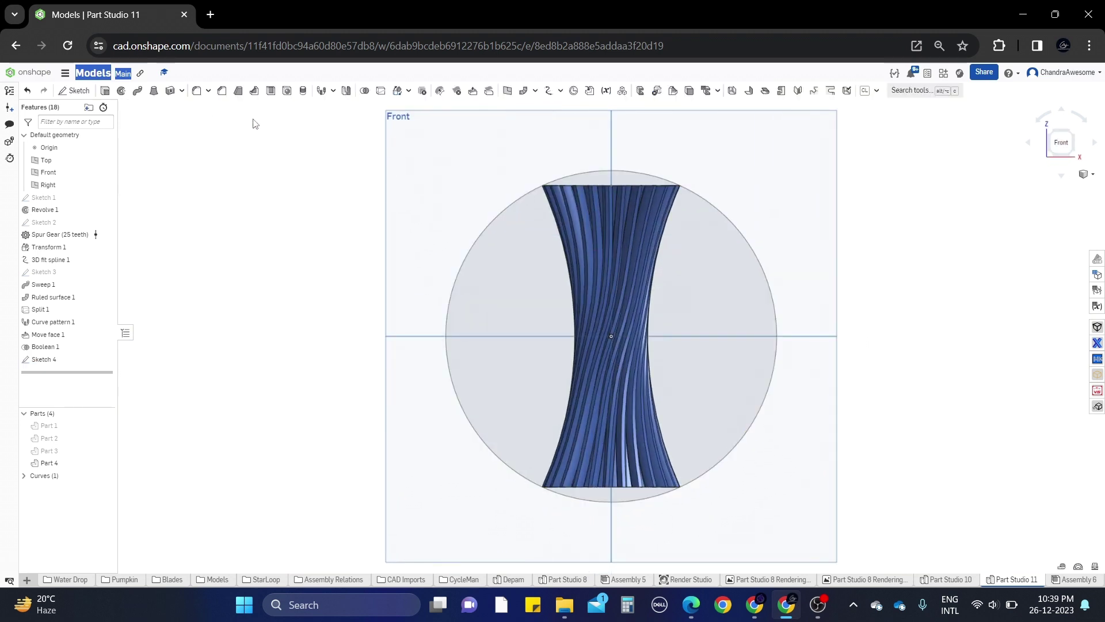
# Set up a Rotate transform that copies the gear (Part 4) around the Sketch 4 circle's axis
pyautogui.click(402, 91)
pyautogui.click(567, 223)
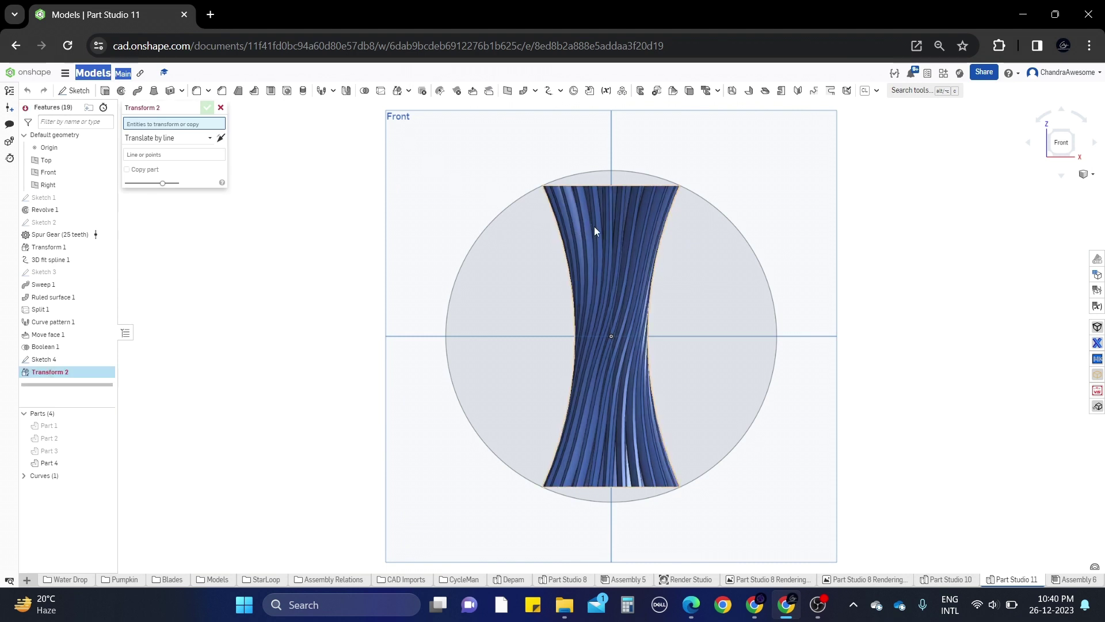
pyautogui.click(144, 151)
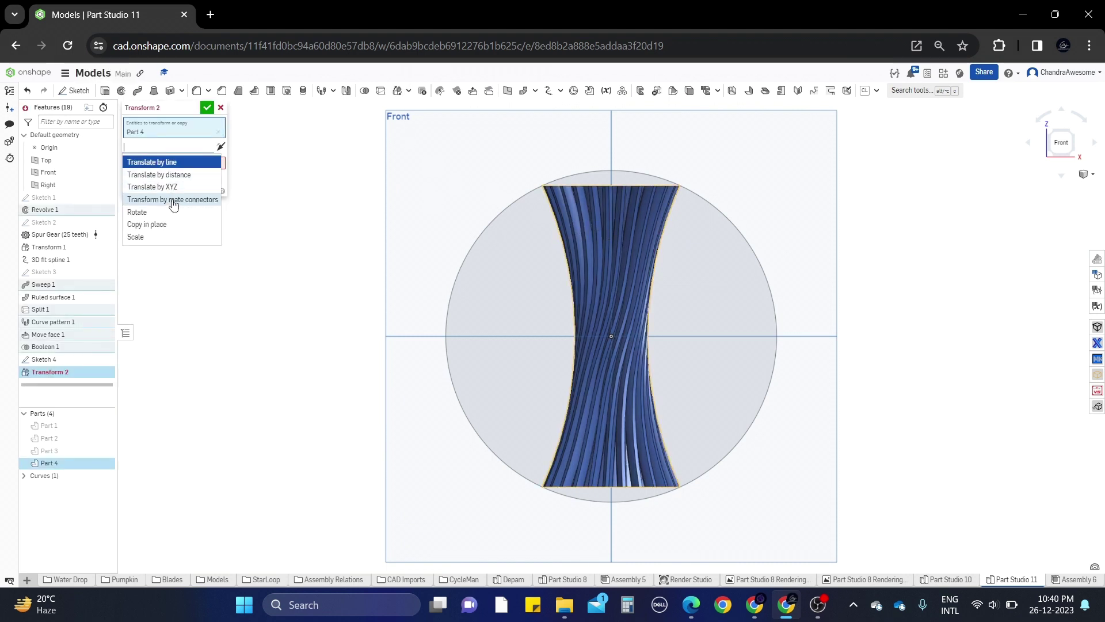
pyautogui.click(173, 210)
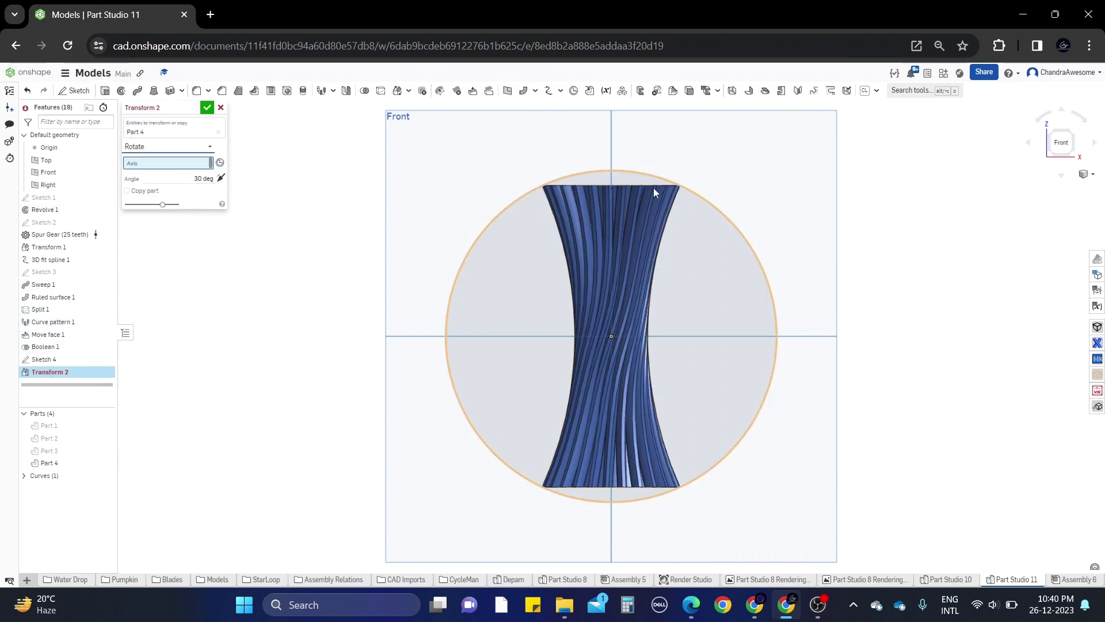
pyautogui.click(694, 190)
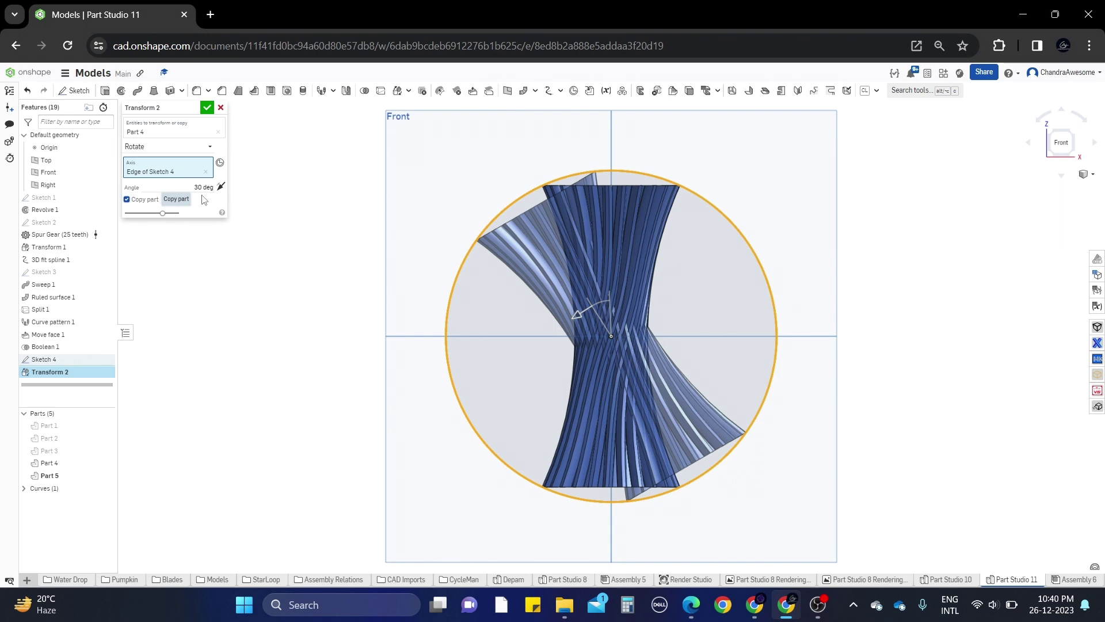
pyautogui.scroll(2, 727, 176)
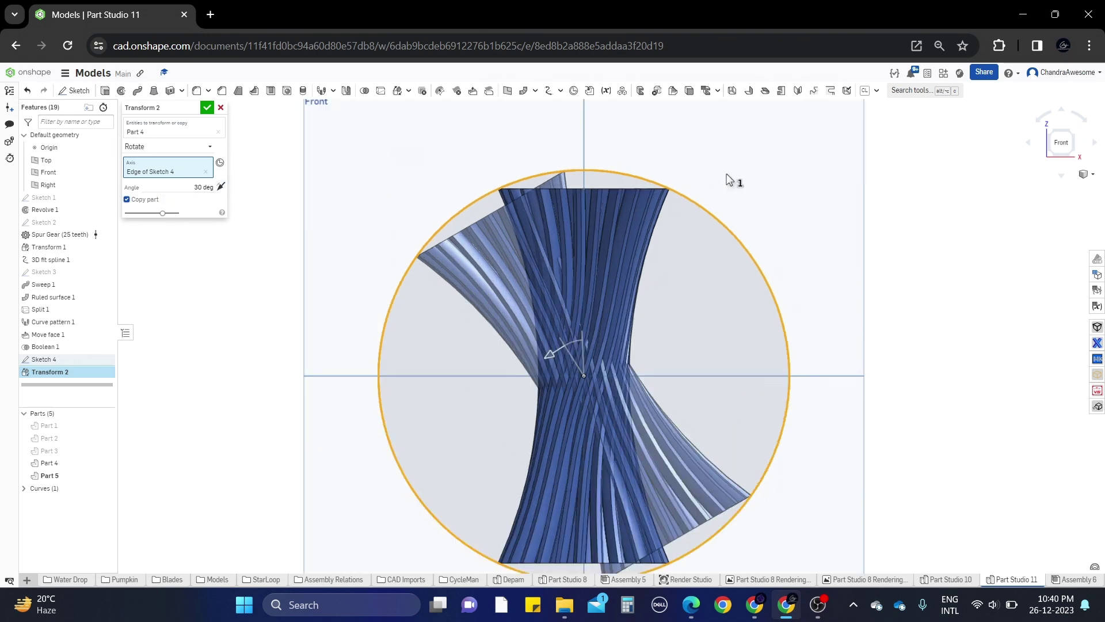
pyautogui.moveTo(726, 174); pyautogui.dragTo(553, 189, button='right')
# Adjust the copied gear's rotation angle, starting from 45 deg and settling on 46 deg, and accept the transform
pyautogui.click(172, 184)
pyautogui.write('45')
pyautogui.press('Return')
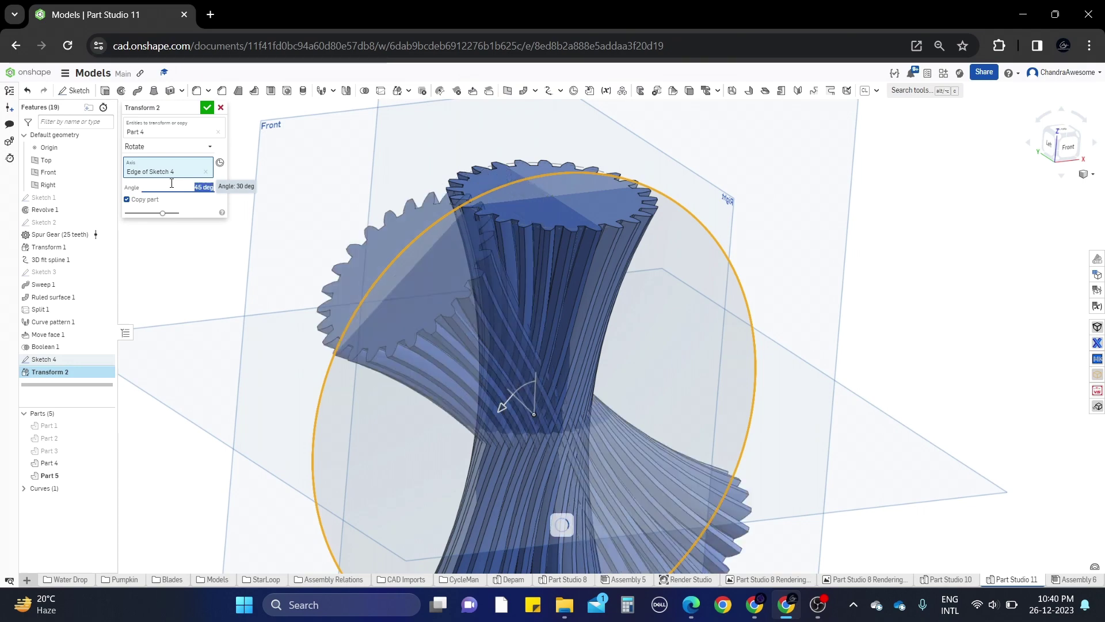
pyautogui.scroll(5, 485, 220)
pyautogui.moveTo(485, 218); pyautogui.dragTo(479, 257, button='right')
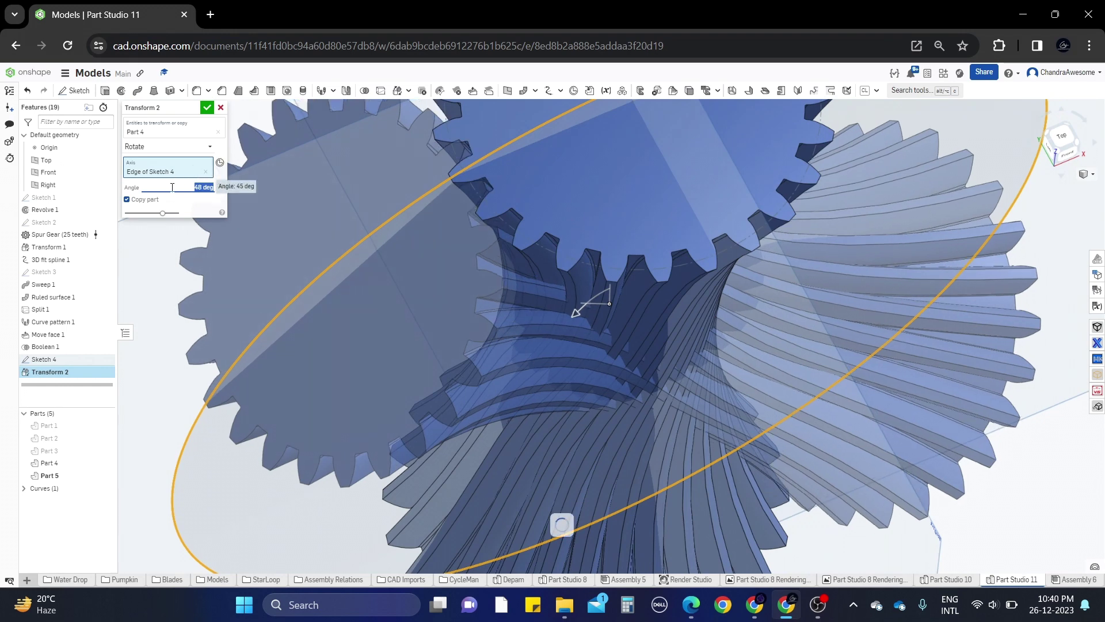
pyautogui.press('Down')
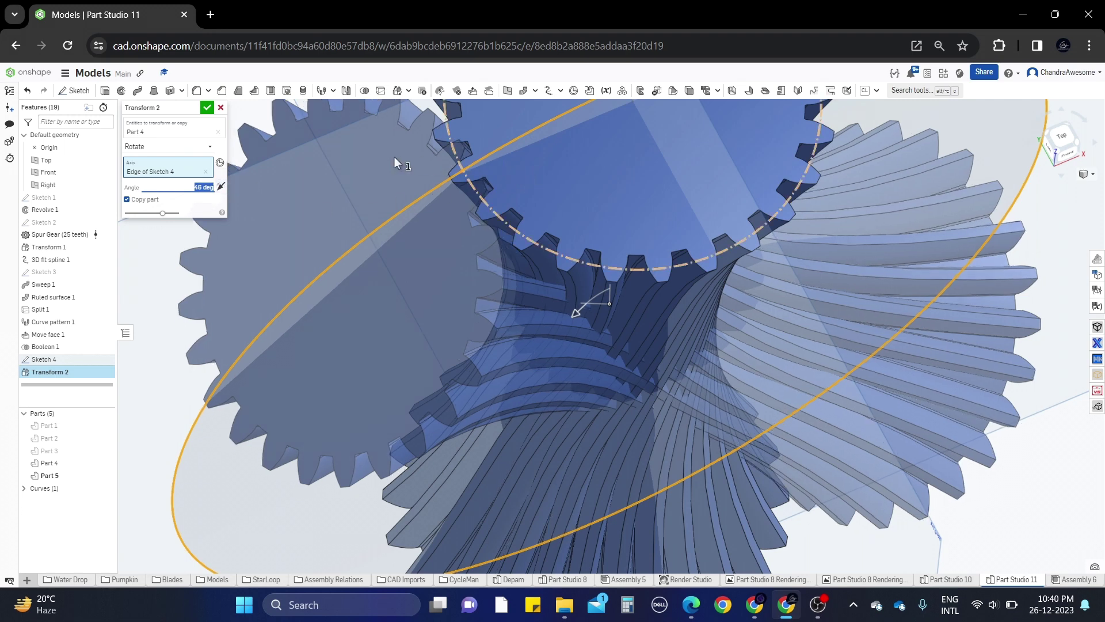
pyautogui.scroll(-5, 427, 210)
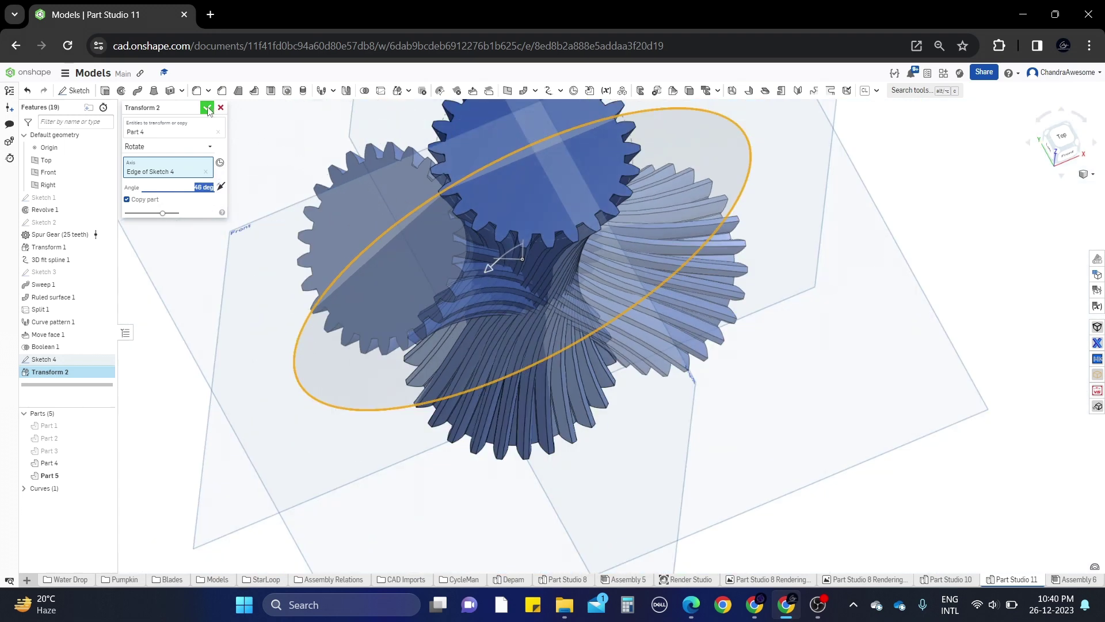
pyautogui.click(207, 108)
# Translate the rotated gear copy (Part 5) by XYZ with a Y offset of -0.73 in
pyautogui.moveTo(708, 403); pyautogui.dragTo(713, 288, button='right')
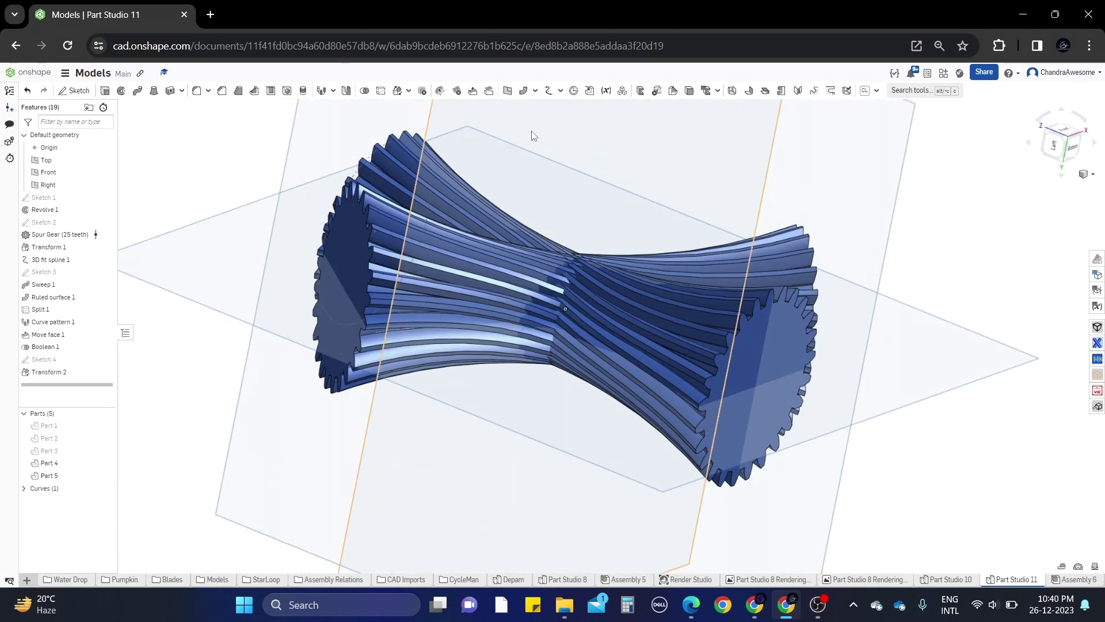
pyautogui.click(398, 90)
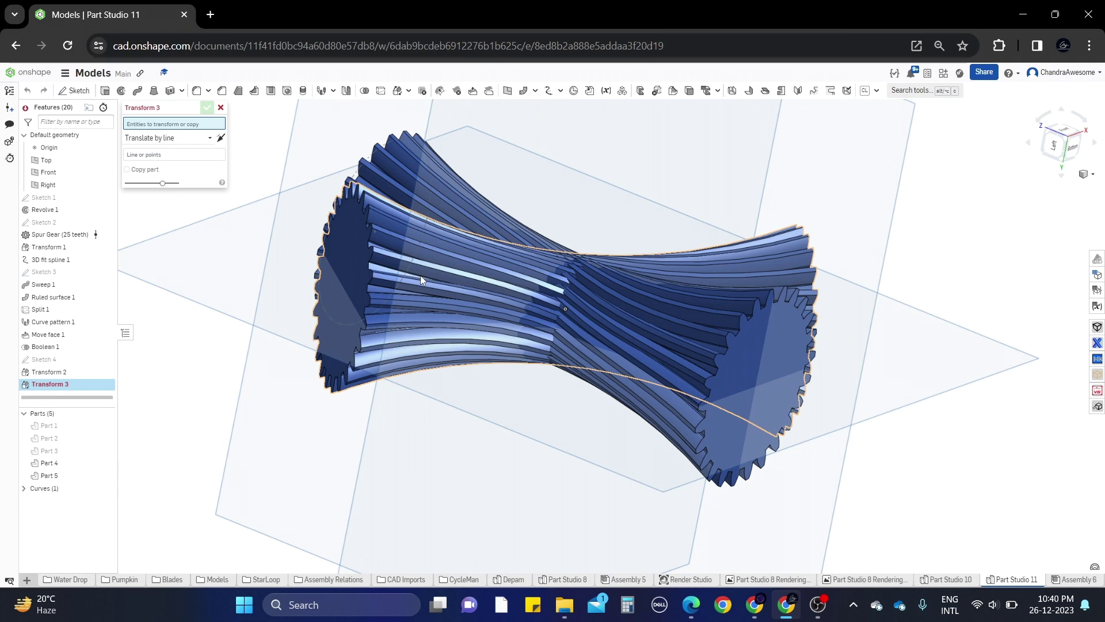
pyautogui.click(420, 275)
pyautogui.click(161, 148)
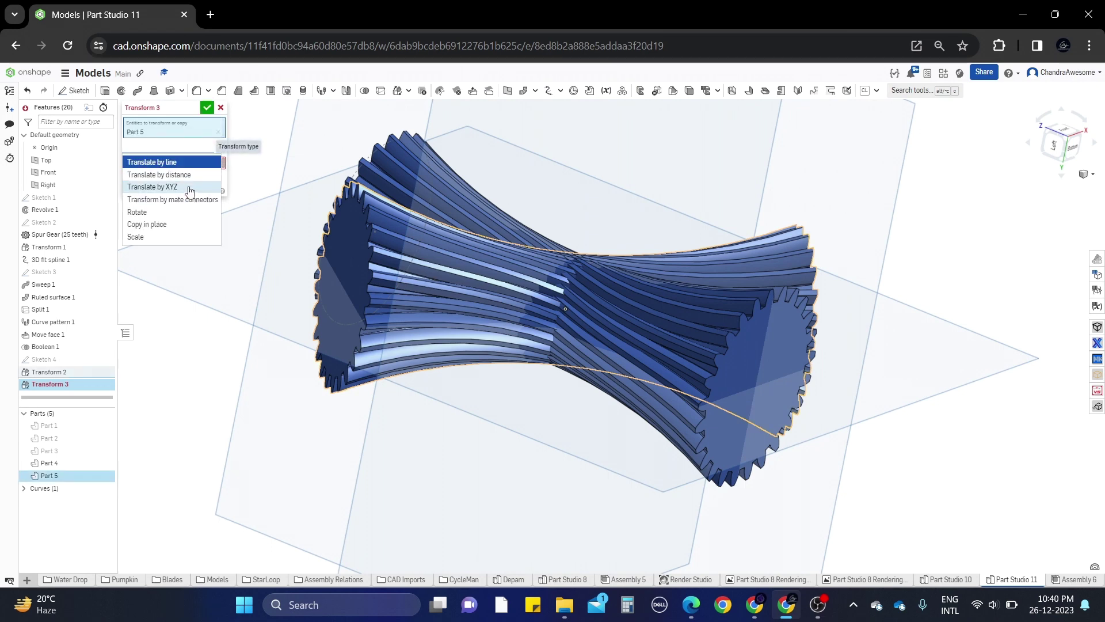
pyautogui.click(190, 188)
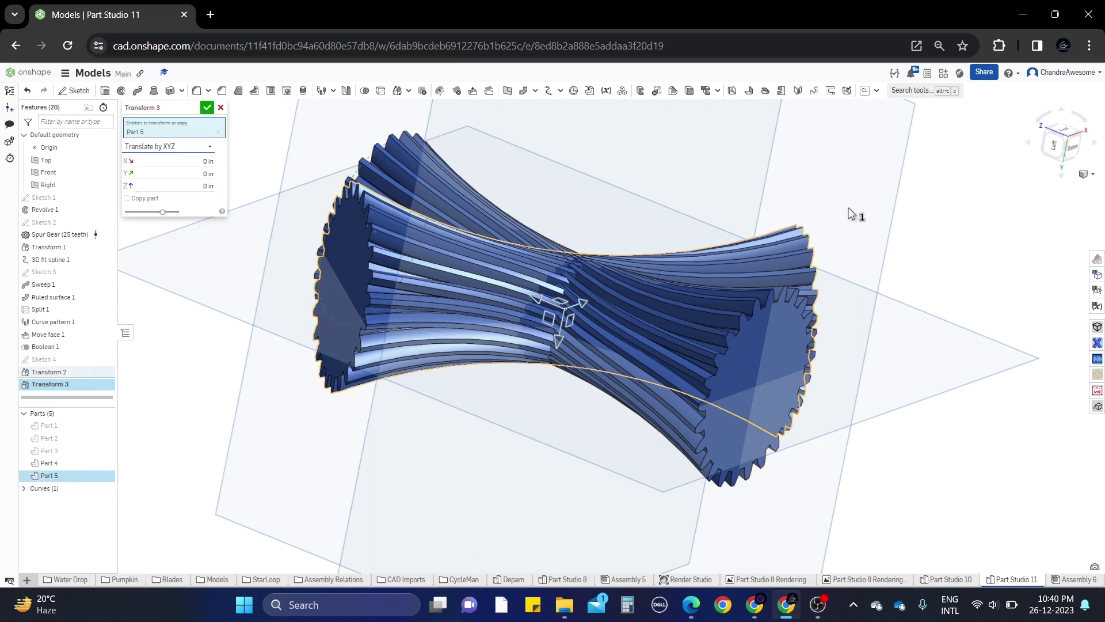
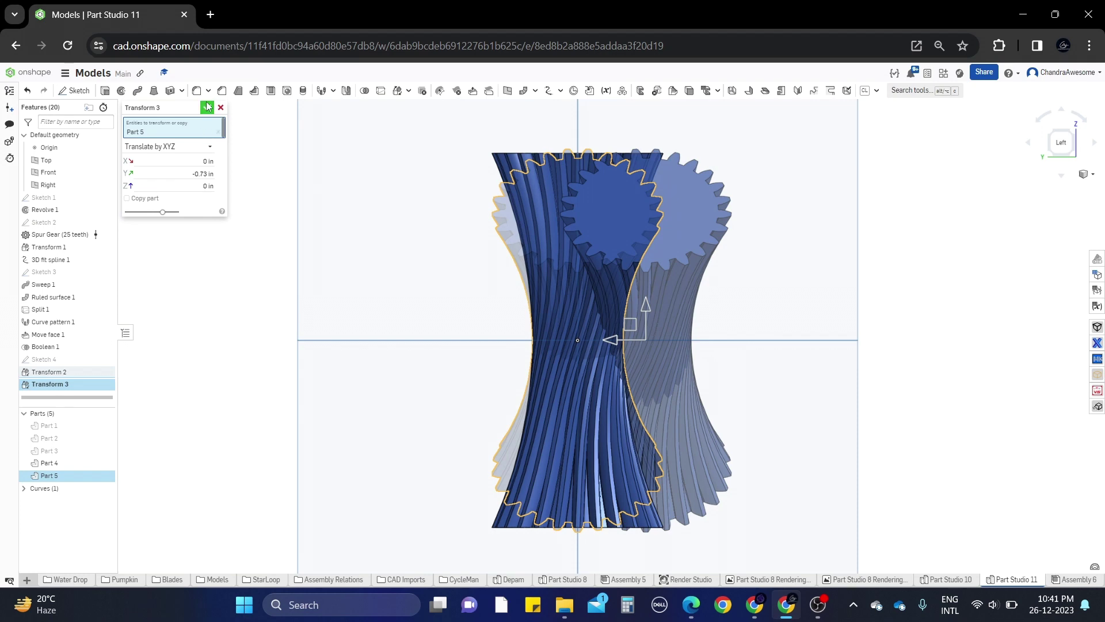
pyautogui.click(207, 107)
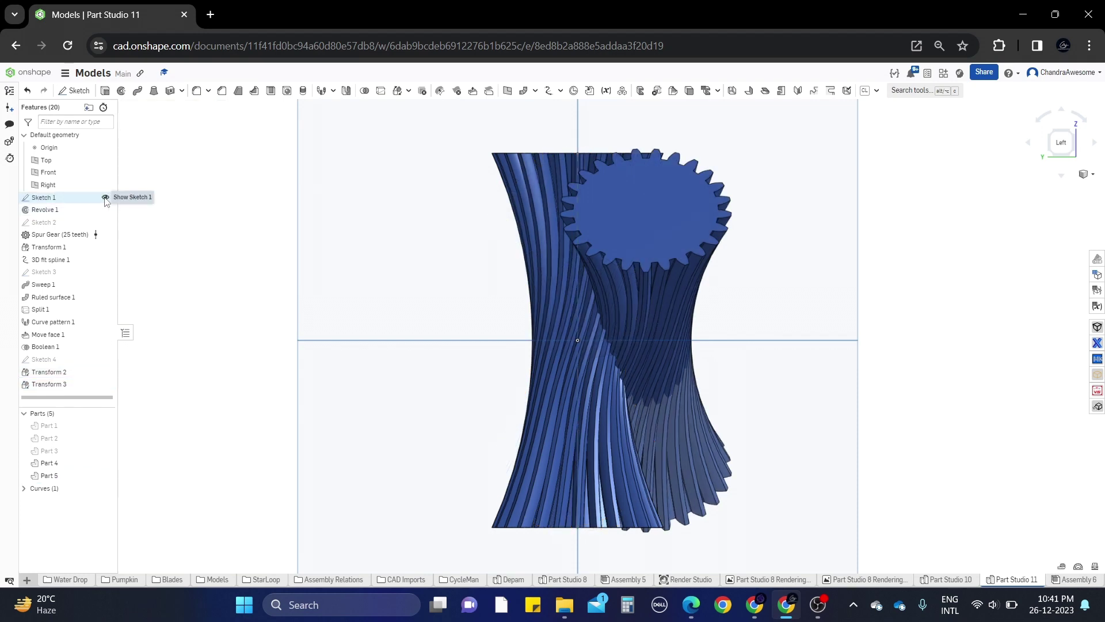
# Measure the distance between the midpoint of Sketch 1's curved profile and the origin with both gears hidden, and show the gears again
pyautogui.moveTo(578, 321); pyautogui.dragTo(597, 317, button='right')
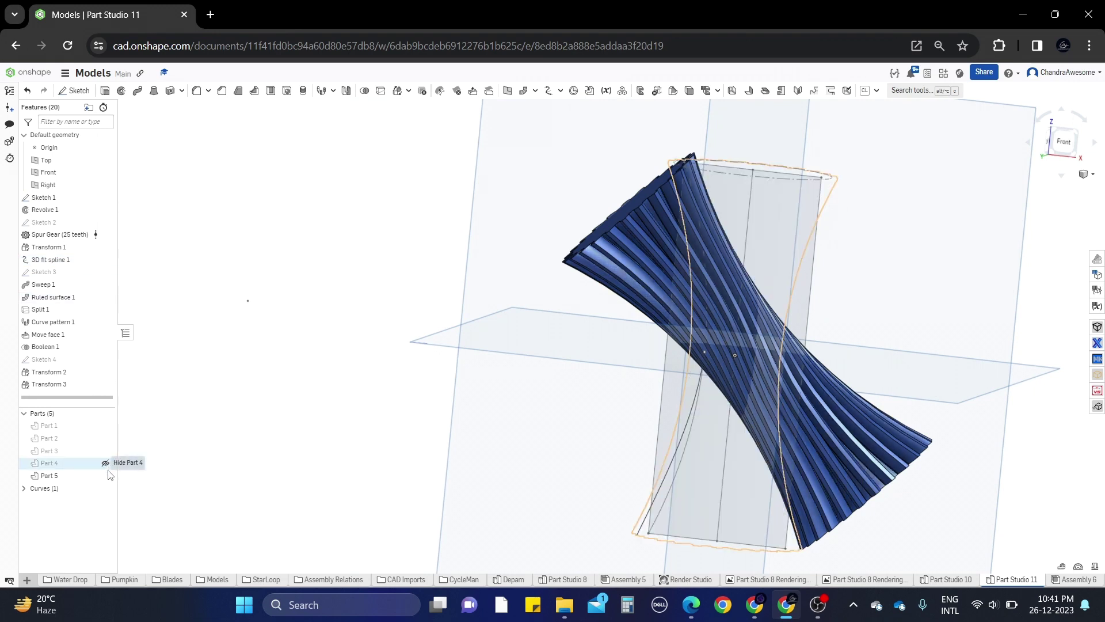
pyautogui.scroll(5, 784, 363)
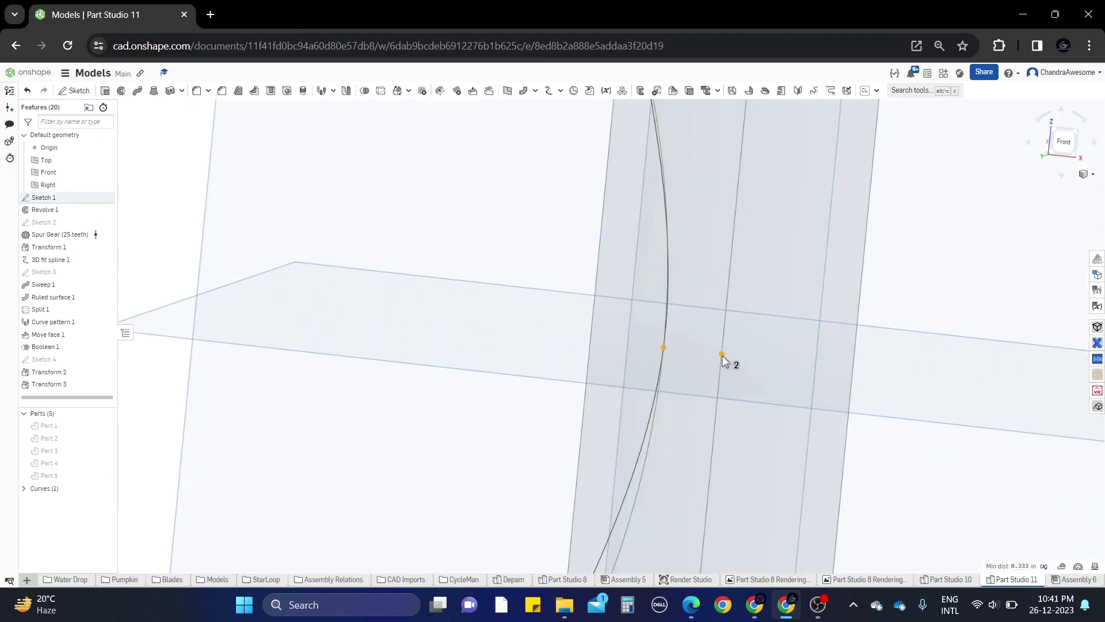
pyautogui.scroll(-5, 501, 233)
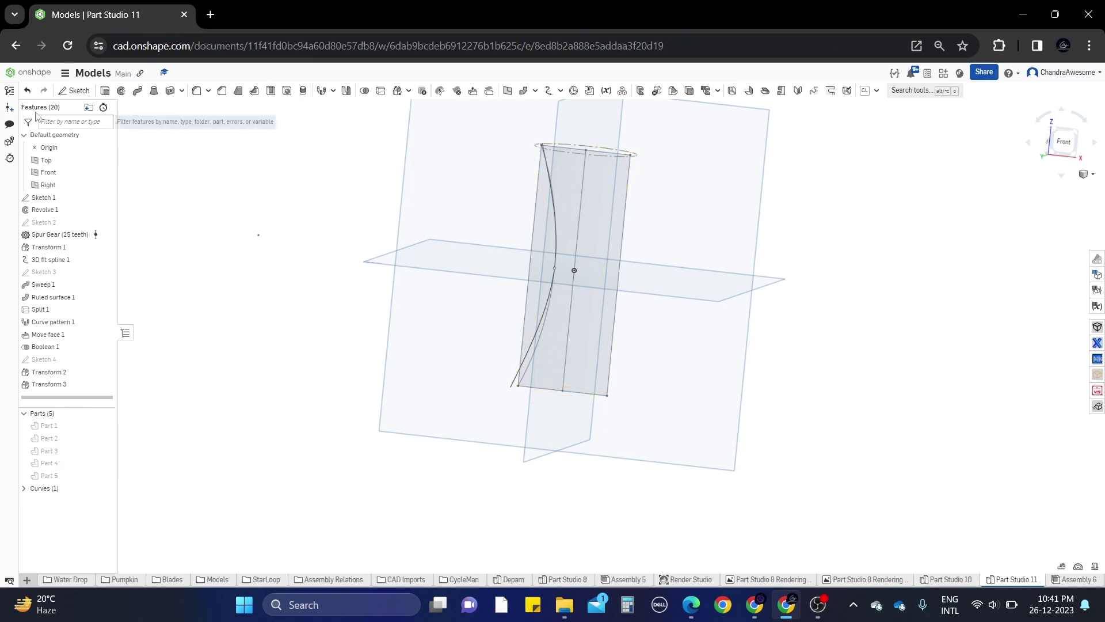
pyautogui.click(29, 92)
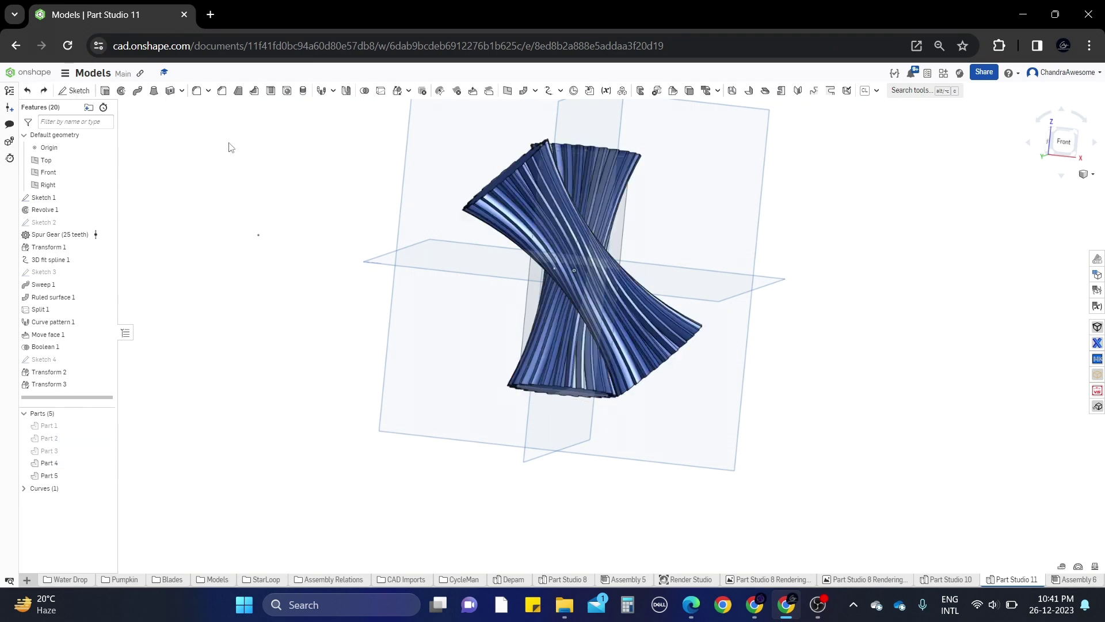
# Edit Transform 3 to set the gear copy's Y translation to -0.33*2 in and accept it
pyautogui.moveTo(230, 143); pyautogui.dragTo(651, 219, button='right')
pyautogui.scroll(3, 652, 219)
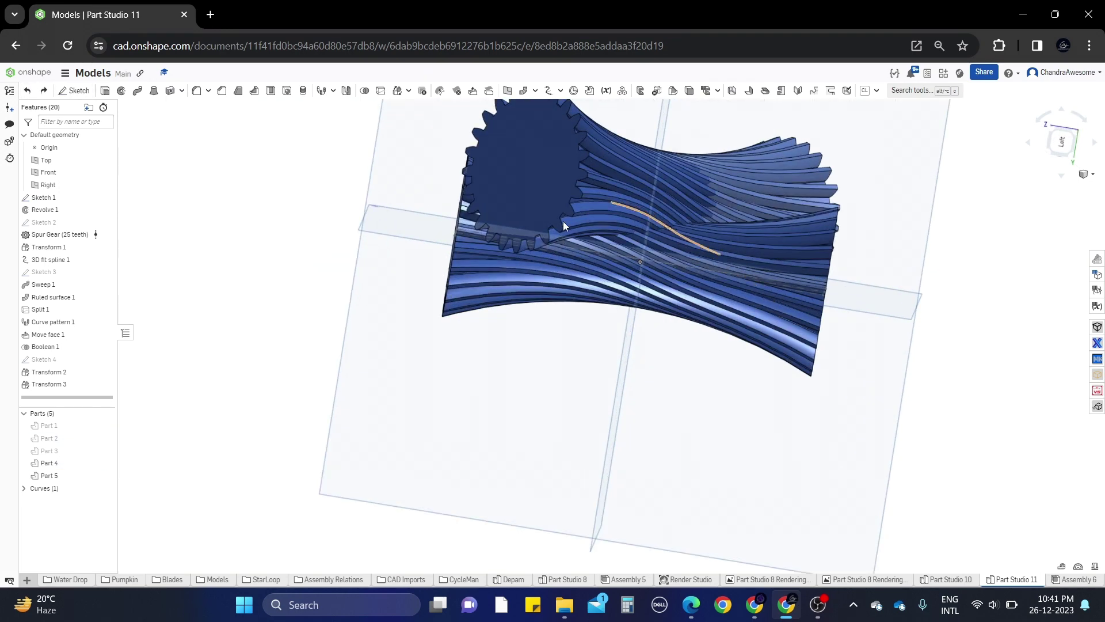
pyautogui.rightClick(50, 389)
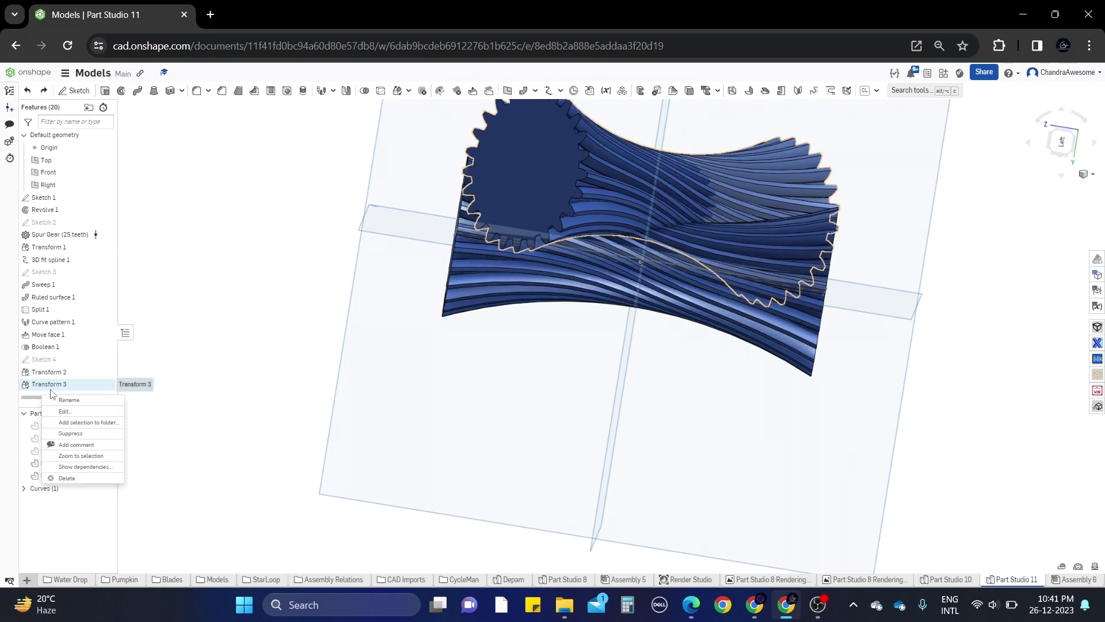
pyautogui.click(78, 412)
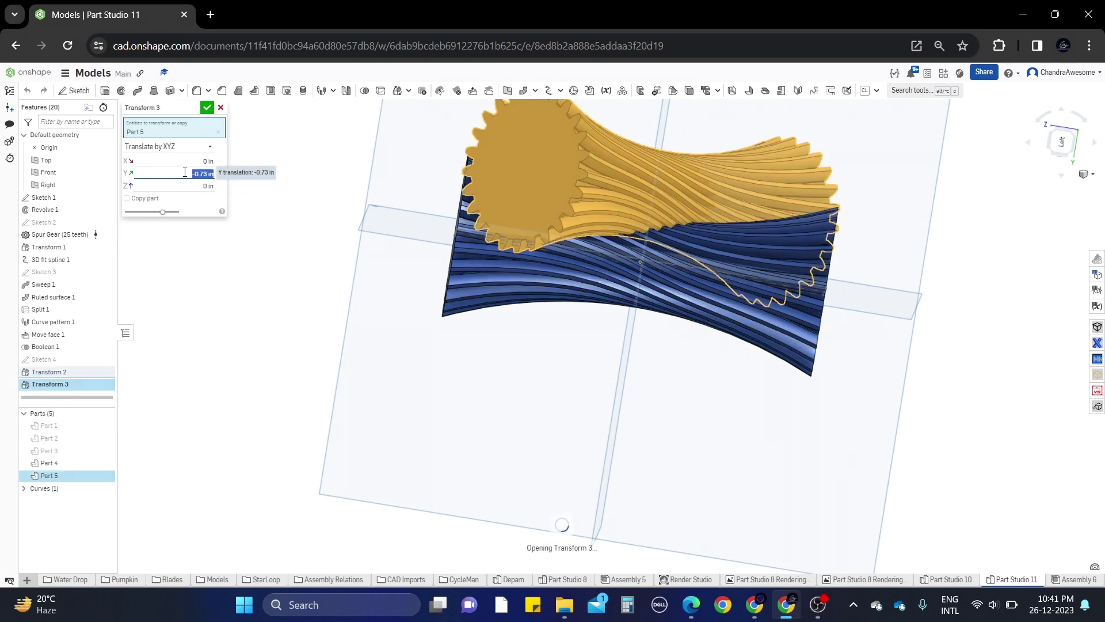
pyautogui.press('BackSpace')
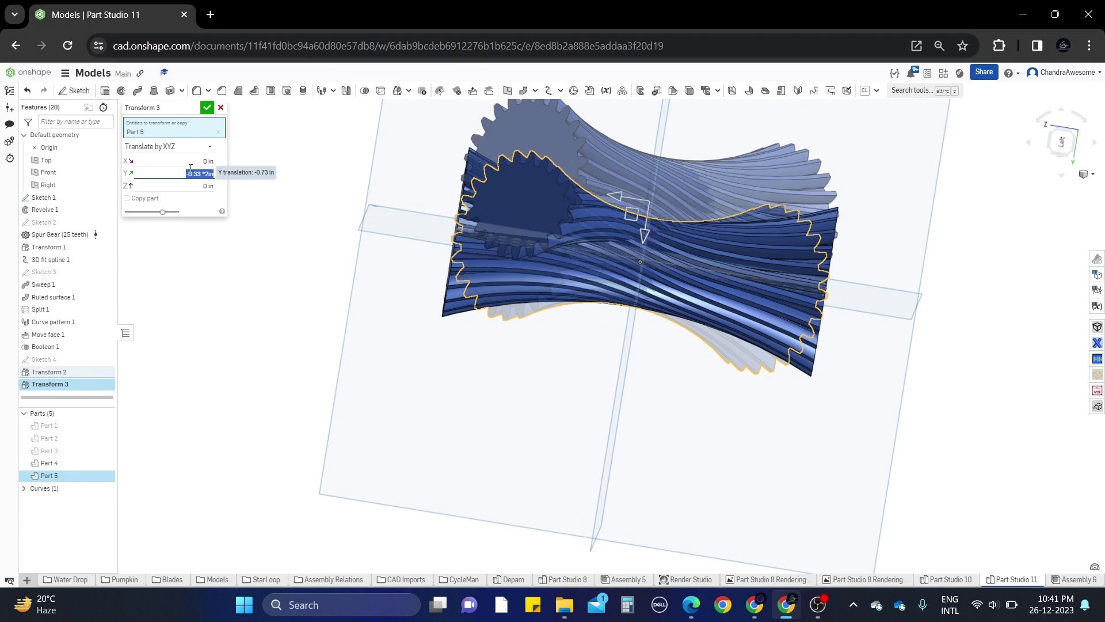
pyautogui.scroll(3, 643, 273)
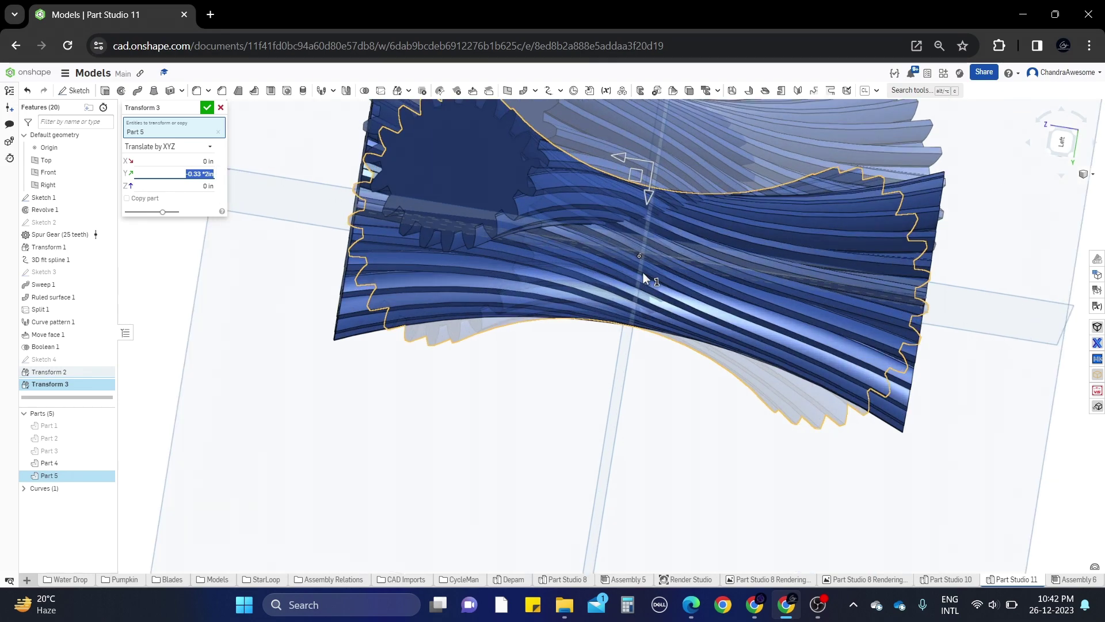
pyautogui.moveTo(644, 272); pyautogui.dragTo(701, 368, button='right')
pyautogui.scroll(3, 561, 329)
pyautogui.moveTo(561, 329); pyautogui.dragTo(302, 305, button='right')
pyautogui.scroll(-5, 326, 299)
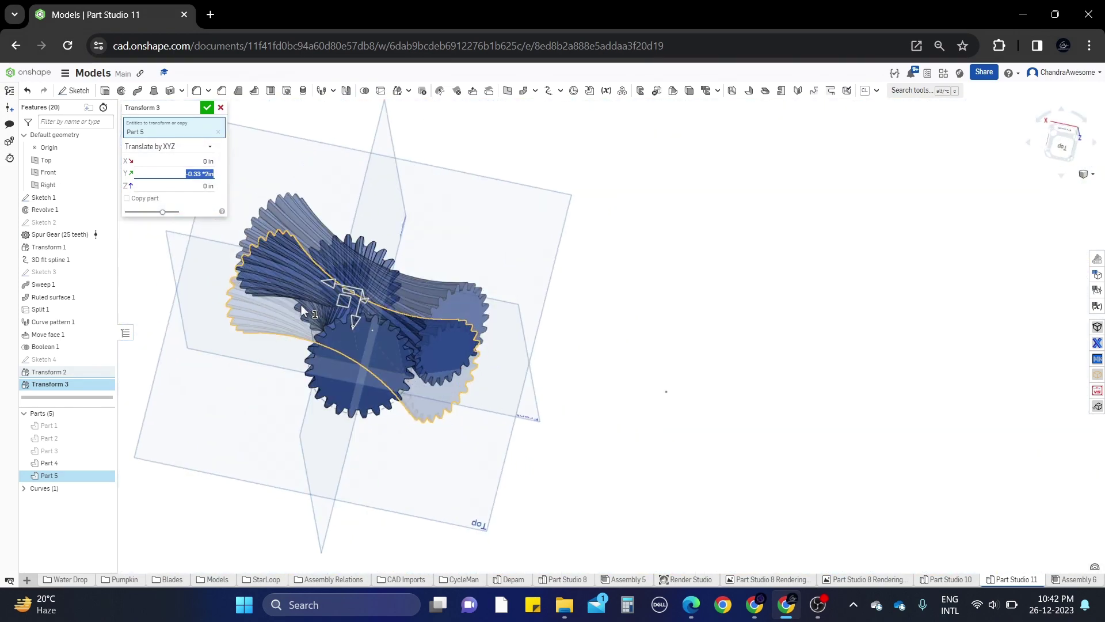
pyautogui.click(207, 107)
# Edit Transform 2 to reverse the gear copy's rotation direction and accept it
pyautogui.moveTo(420, 311); pyautogui.dragTo(153, 430, button='right')
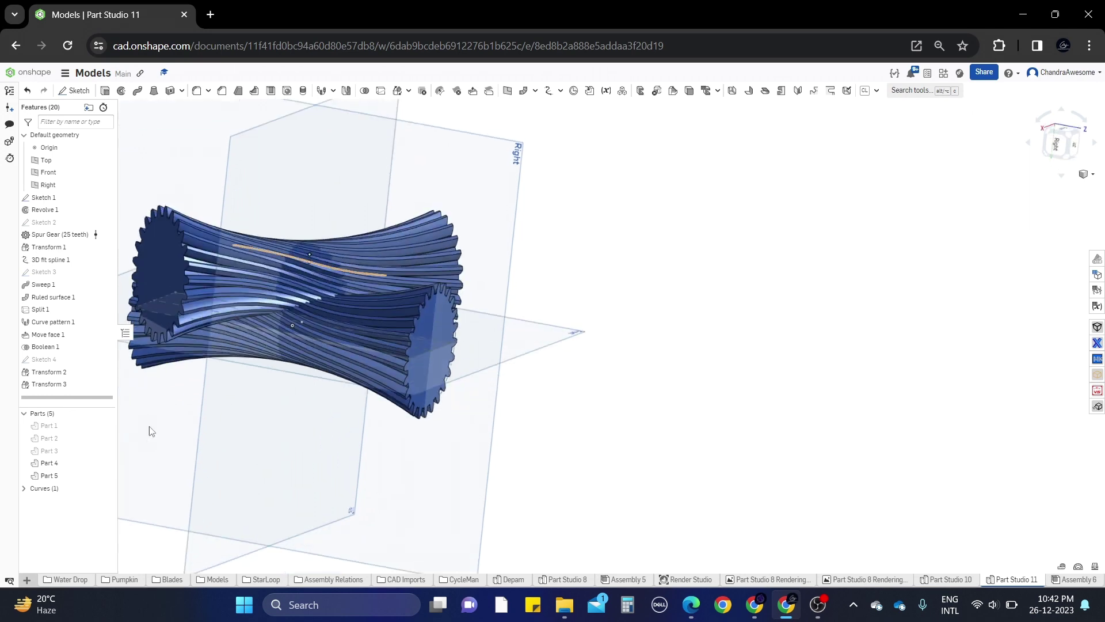
pyautogui.rightClick(78, 372)
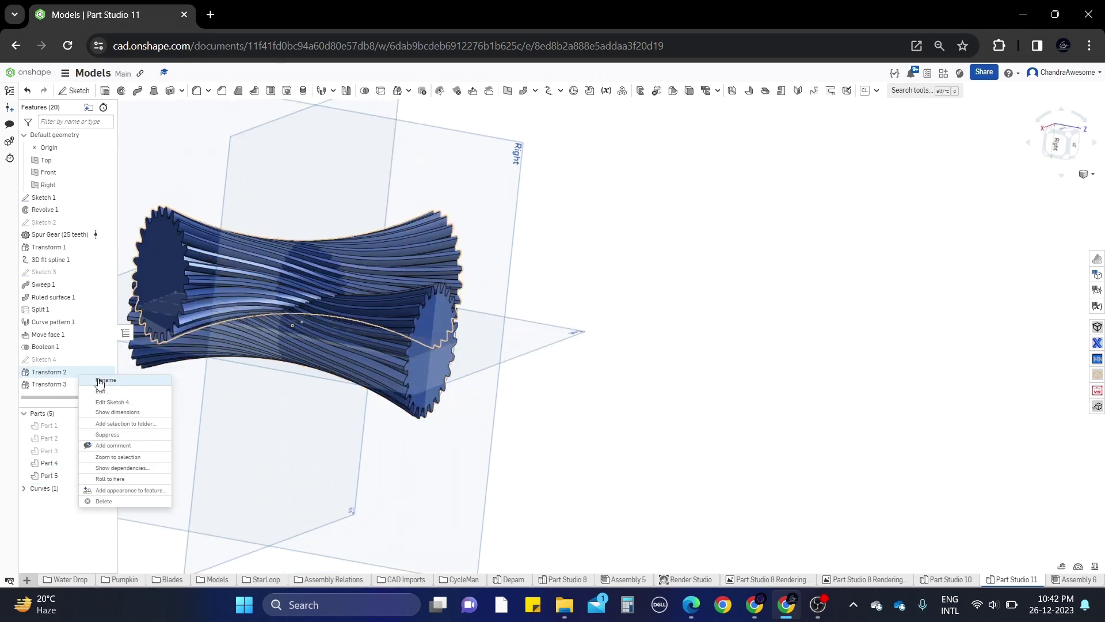
pyautogui.click(104, 391)
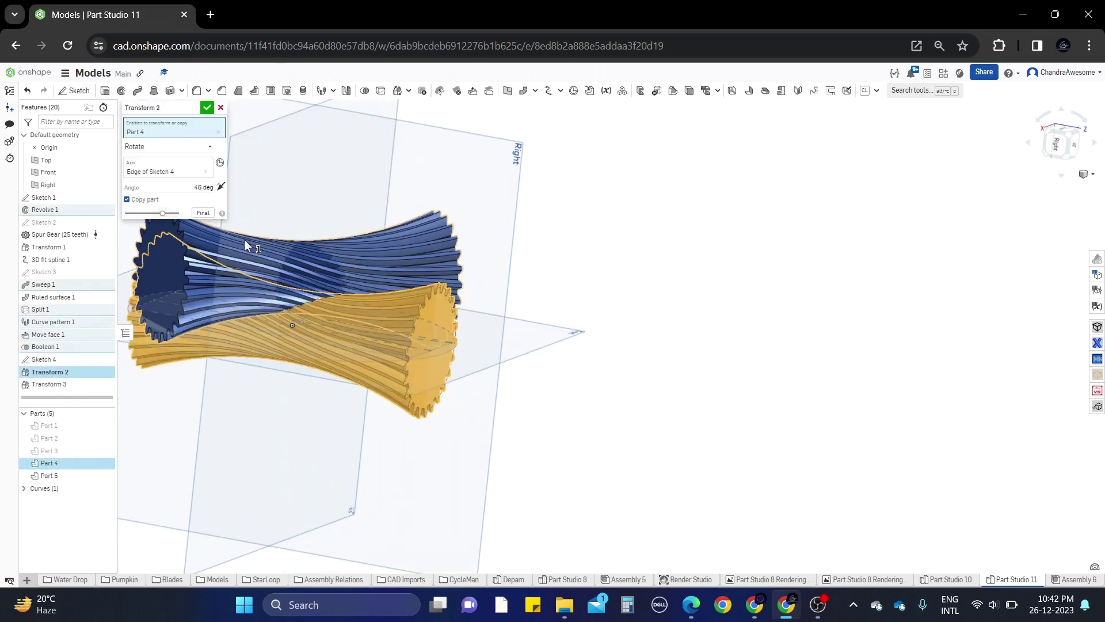
pyautogui.click(221, 187)
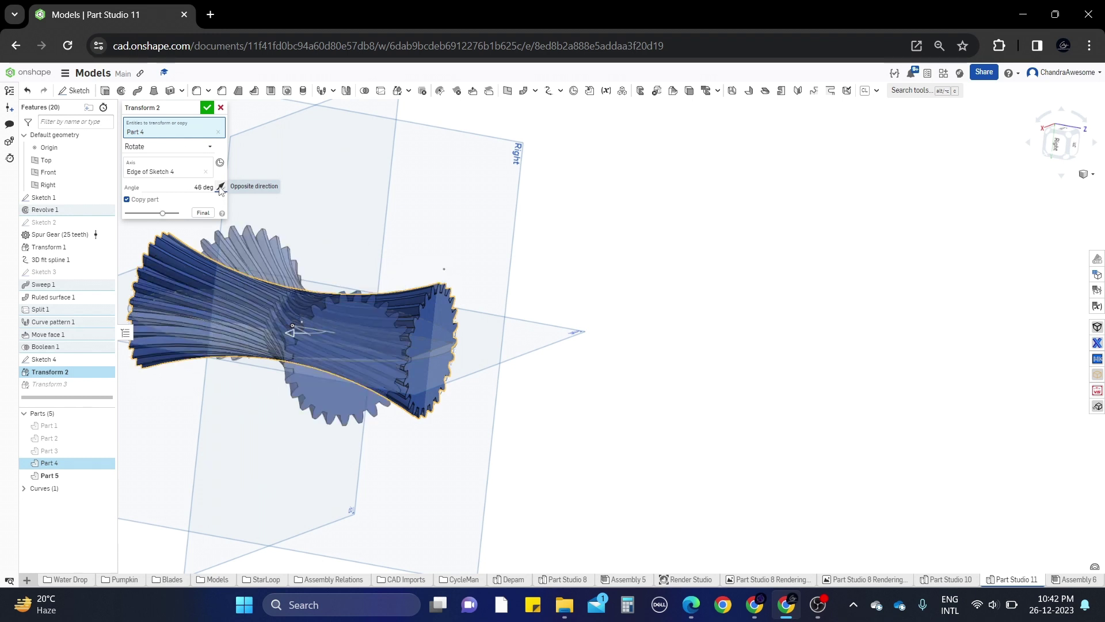
pyautogui.click(207, 108)
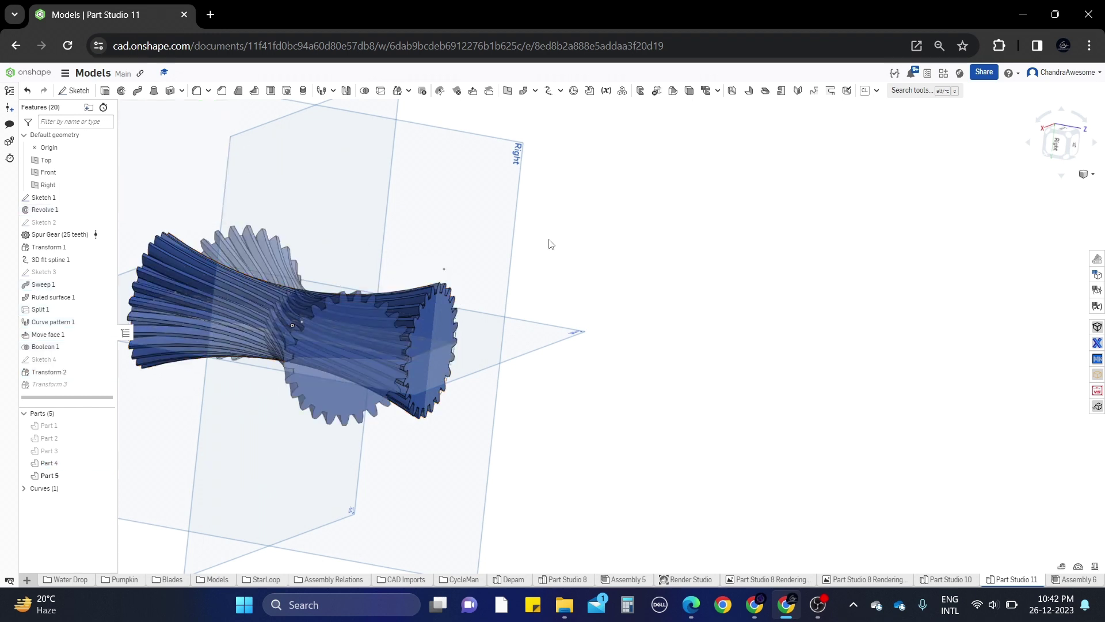
# Check the tooth overlap between the gears and set Transform 2's rotation angle to 45 deg
pyautogui.scroll(-3, 328, 280)
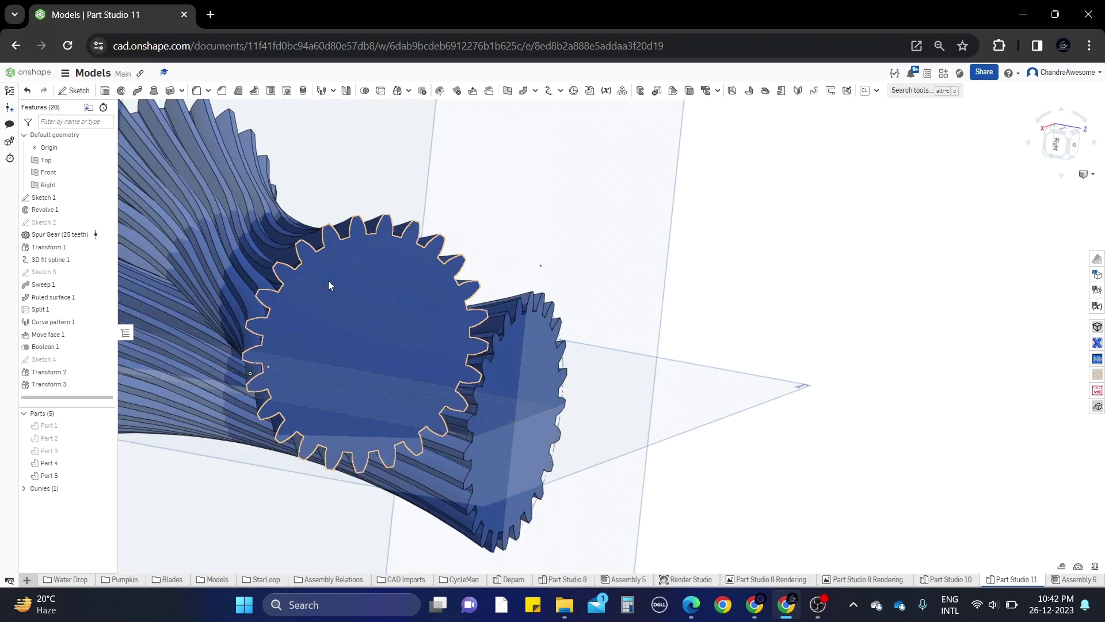
pyautogui.moveTo(328, 281); pyautogui.dragTo(366, 279, button='right')
pyautogui.scroll(3, 366, 278)
pyautogui.moveTo(239, 309); pyautogui.dragTo(409, 264, button='right')
pyautogui.scroll(-5, 495, 322)
pyautogui.rightClick(81, 373)
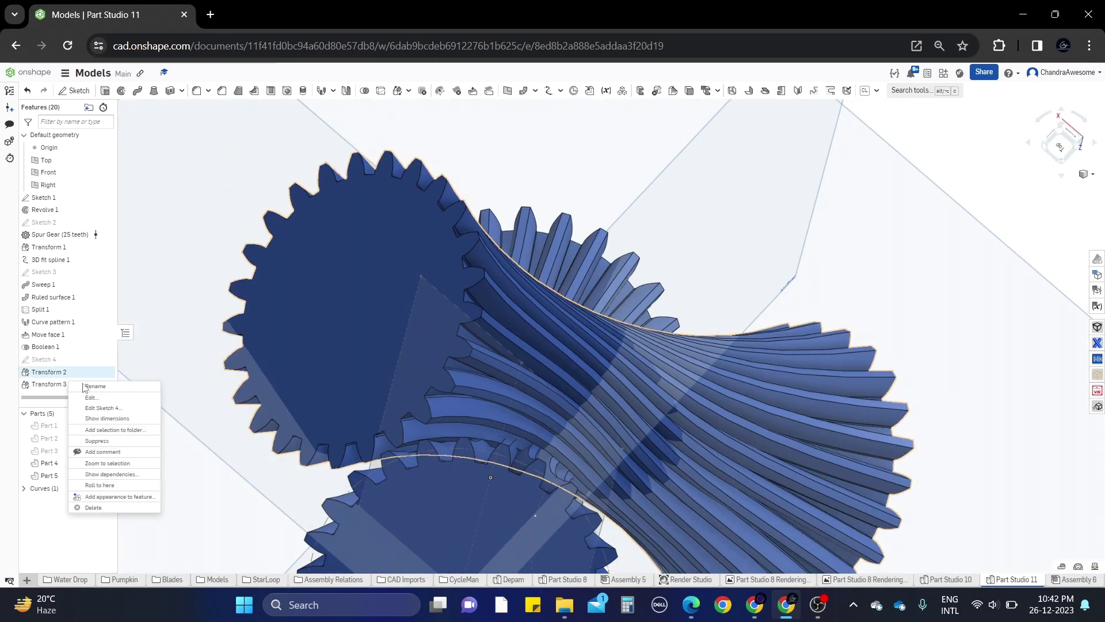
pyautogui.click(92, 397)
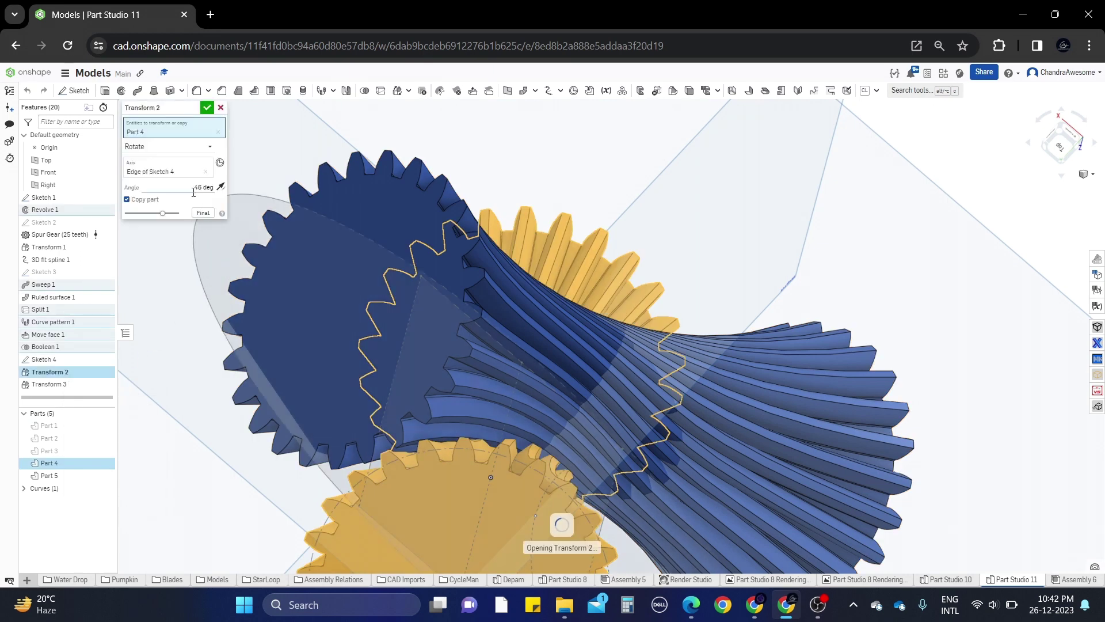
pyautogui.click(187, 186)
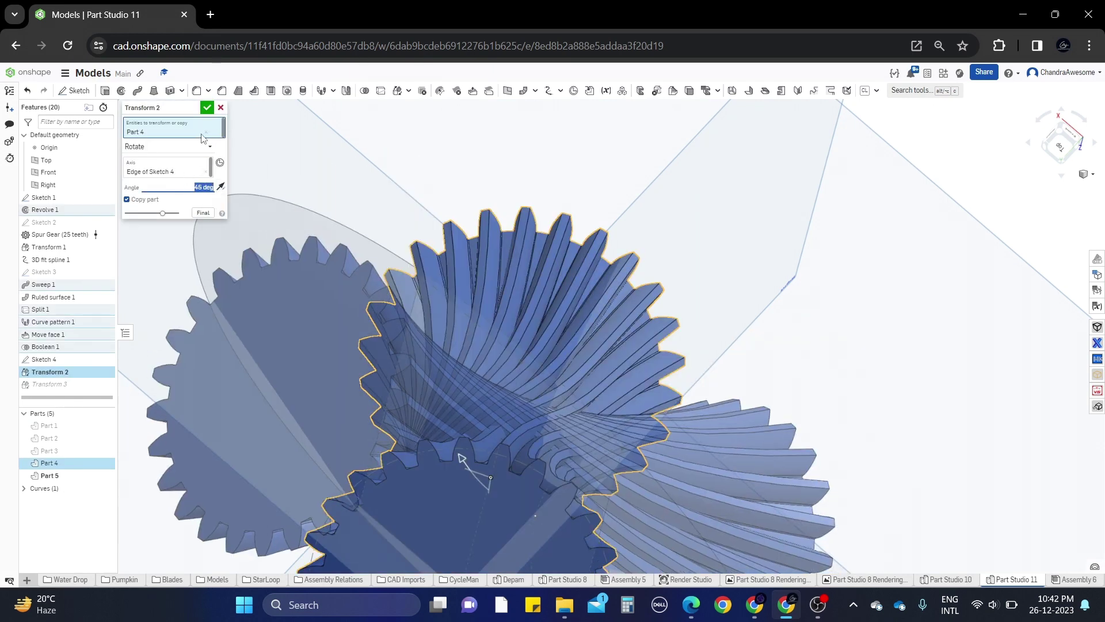
pyautogui.click(207, 107)
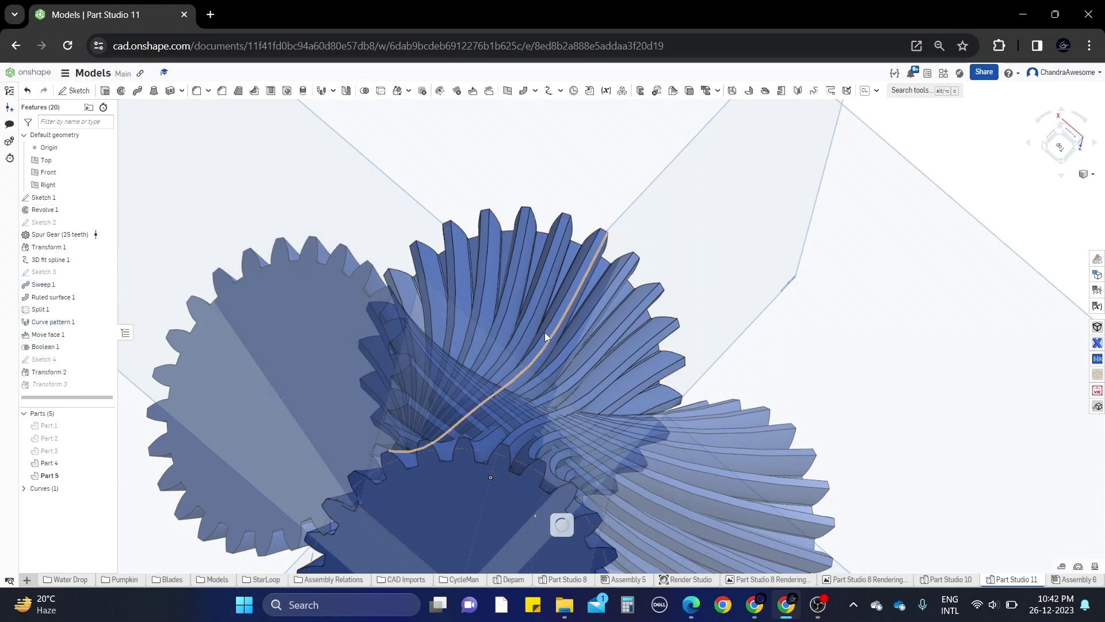
# Examine how the teeth of the two crossed gears mesh at the waist and at both end faces
pyautogui.moveTo(543, 336); pyautogui.dragTo(525, 362, button='right')
pyautogui.scroll(8, 525, 363)
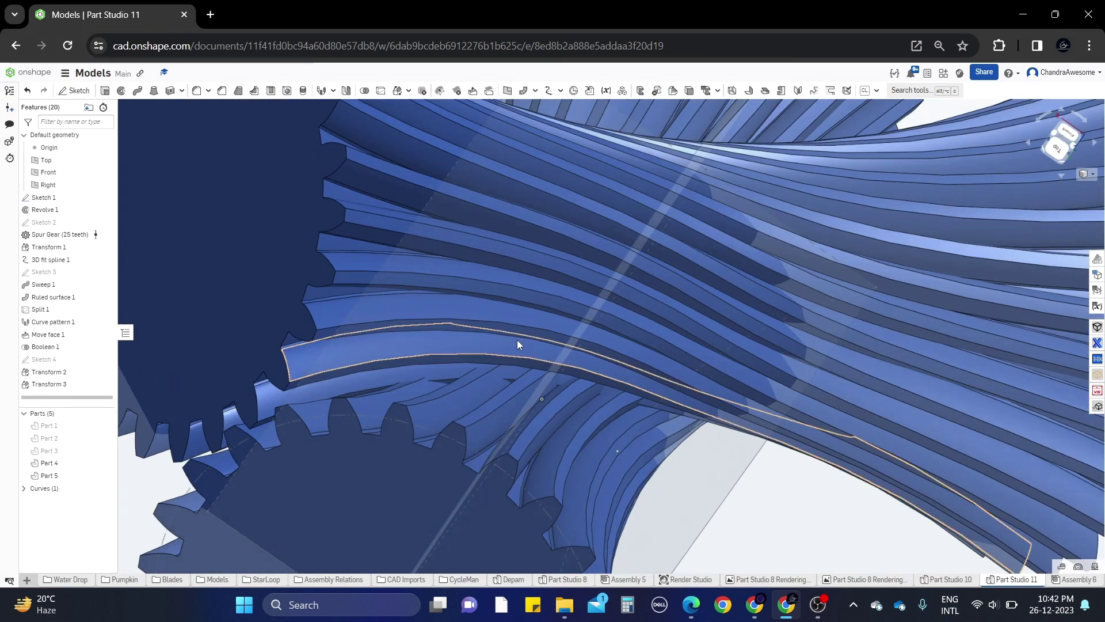
pyautogui.scroll(-10, 517, 340)
pyautogui.moveTo(469, 351); pyautogui.dragTo(431, 353, button='right')
pyautogui.moveTo(432, 353); pyautogui.dragTo(513, 327, button='middle')
pyautogui.moveTo(512, 327)
pyautogui.mouseDown(button='right')
pyautogui.moveTo(533, 344)
pyautogui.moveTo(506, 336)
pyautogui.mouseUp(button='right')
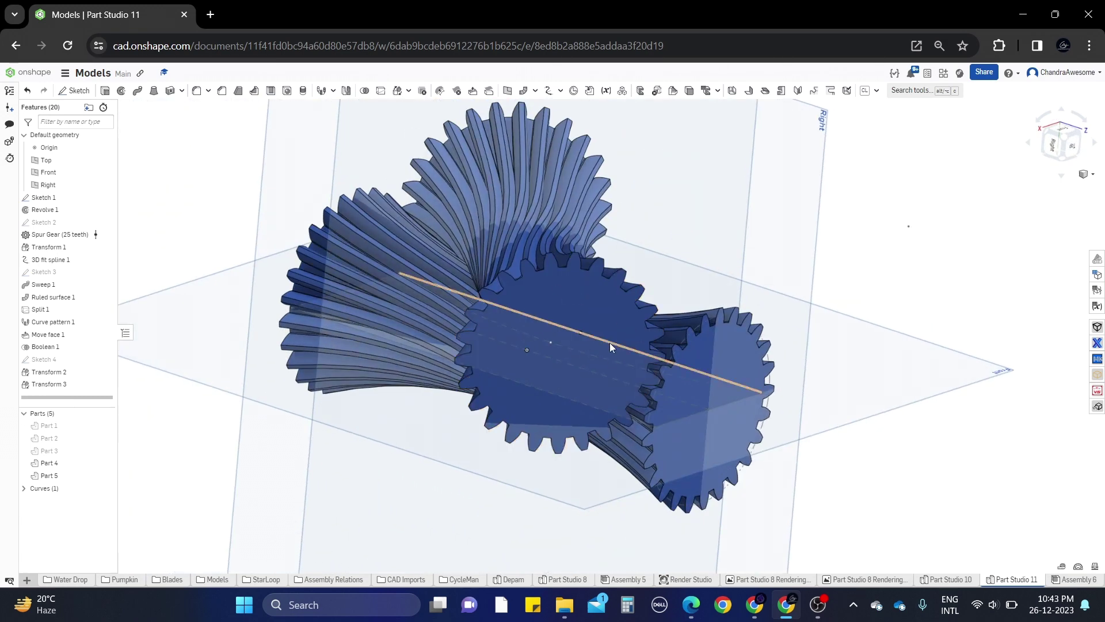
pyautogui.moveTo(609, 343); pyautogui.dragTo(755, 461, button='right')
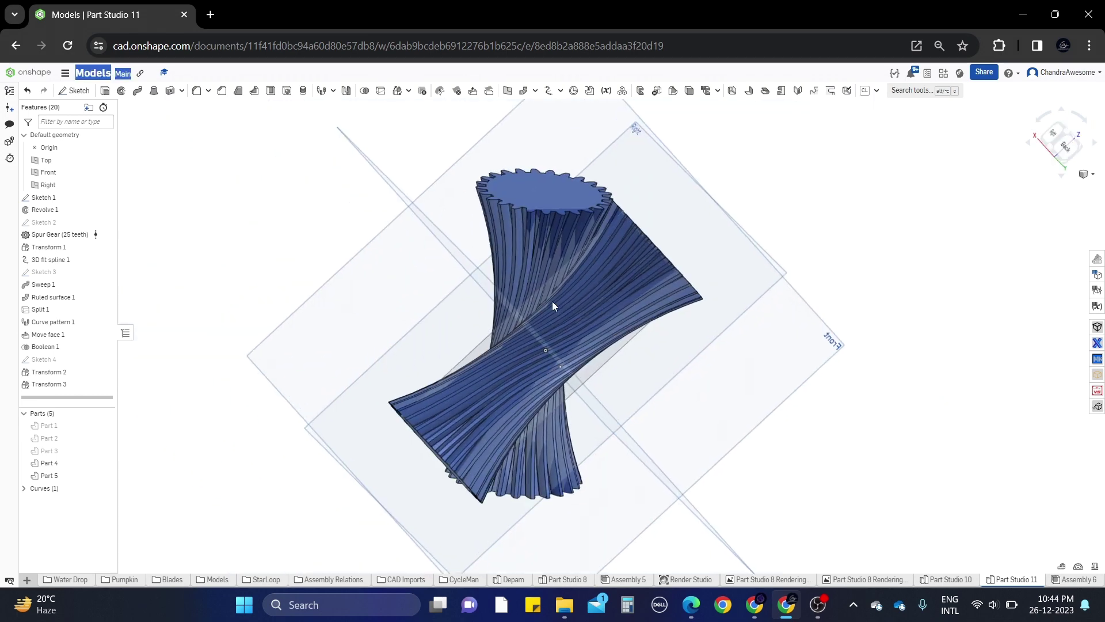
pyautogui.moveTo(552, 302); pyautogui.dragTo(713, 472, button='right')
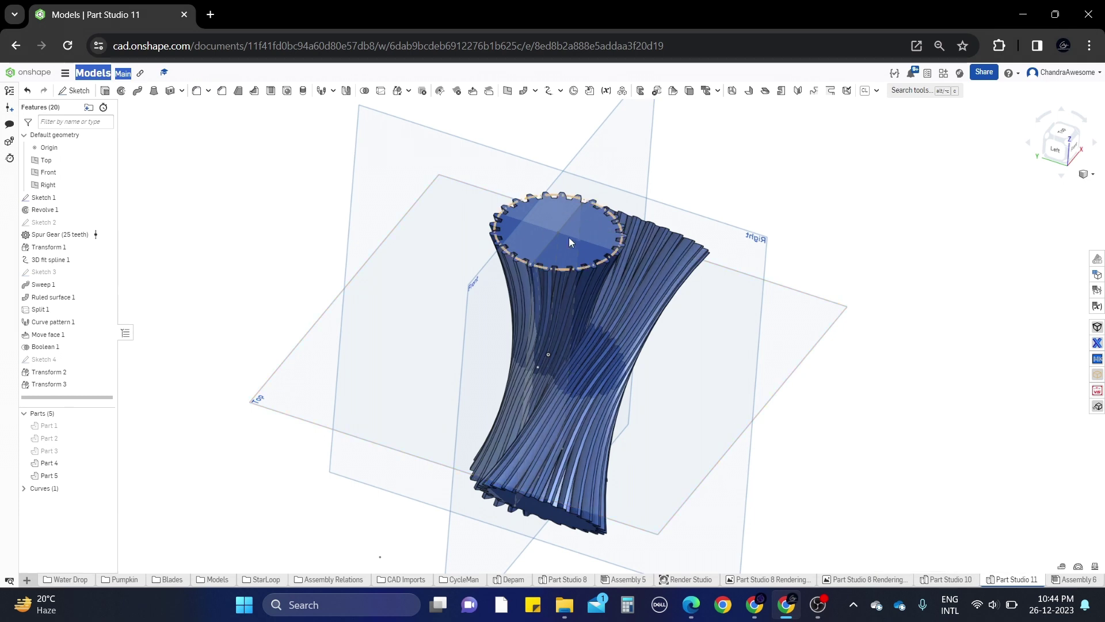
pyautogui.moveTo(578, 238)
pyautogui.mouseDown(button='right')
pyautogui.moveTo(586, 257)
pyautogui.moveTo(596, 223)
pyautogui.moveTo(587, 245)
pyautogui.mouseUp(button='right')
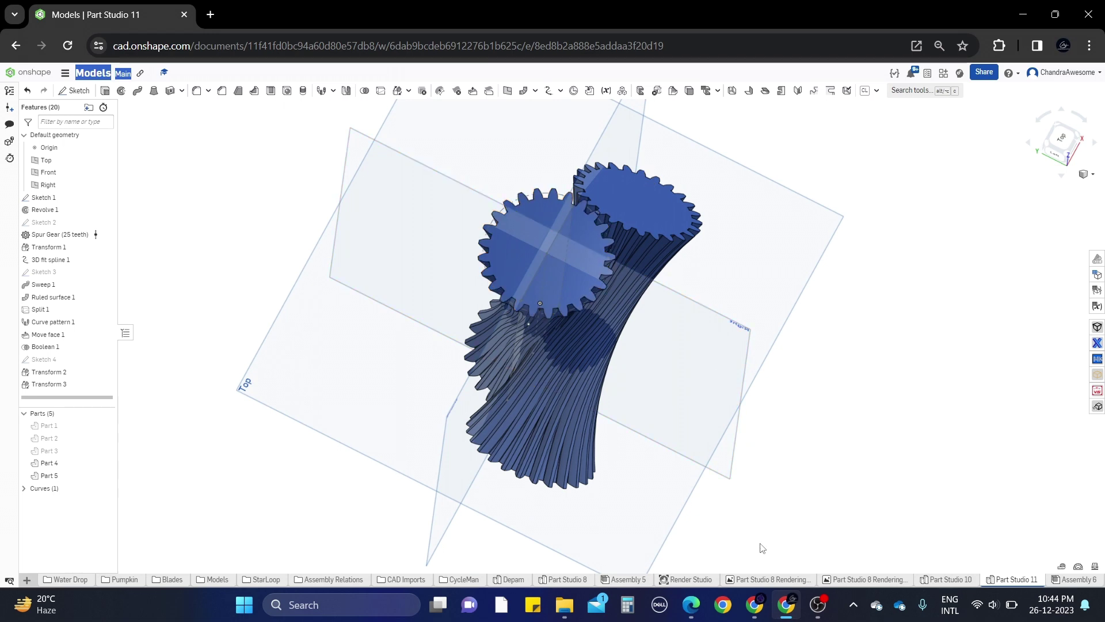
# Switch to Assembly 6, animate the Revolute 2 mate from 0 to 360 deg, and examine the running gears from several sides
pyautogui.click(1063, 582)
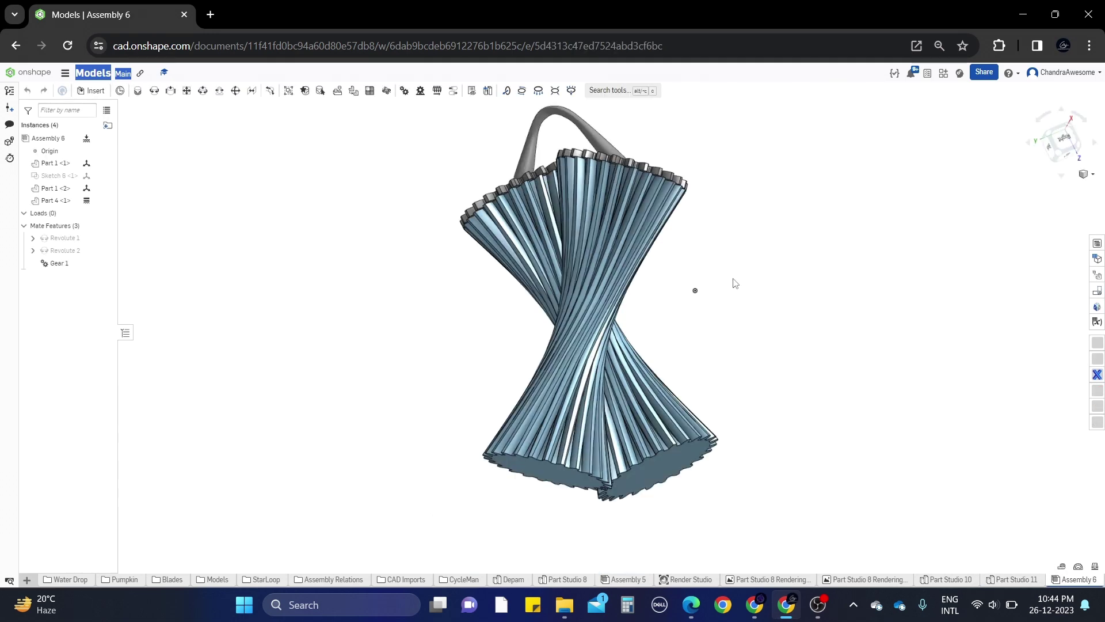
pyautogui.moveTo(572, 227); pyautogui.dragTo(685, 168, button='right')
pyautogui.rightClick(87, 251)
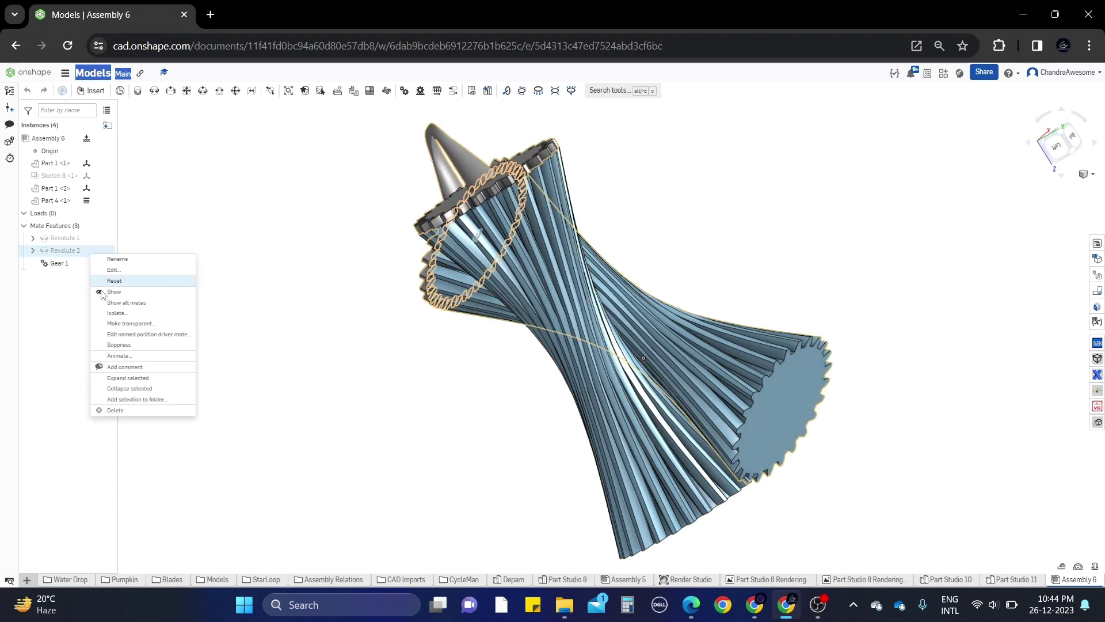
pyautogui.click(118, 355)
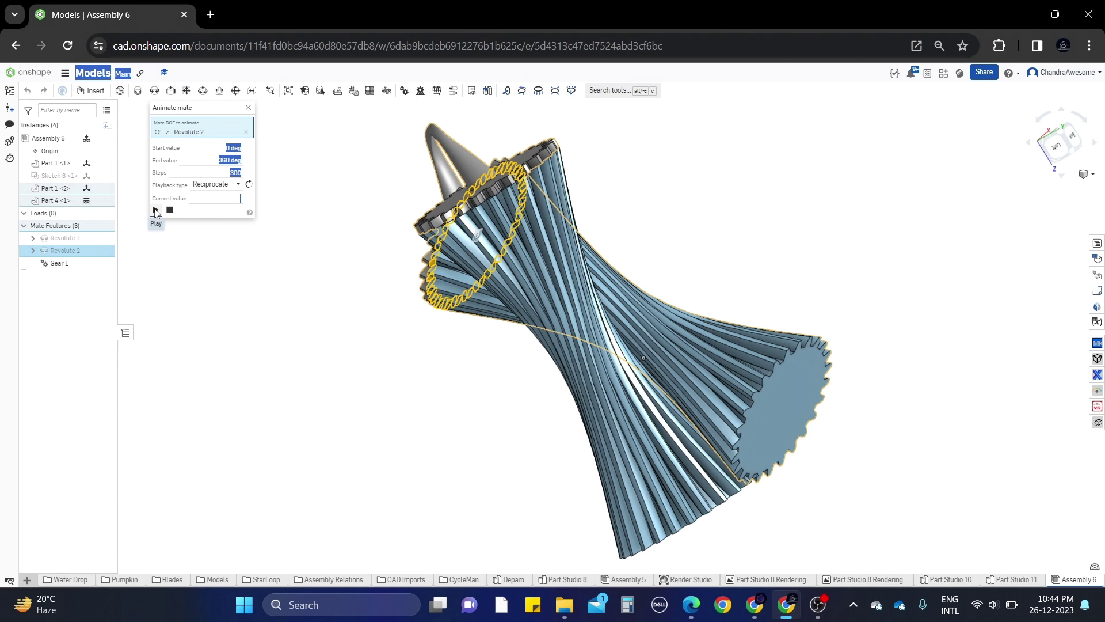
pyautogui.click(155, 210)
pyautogui.moveTo(819, 276); pyautogui.dragTo(789, 236, button='right')
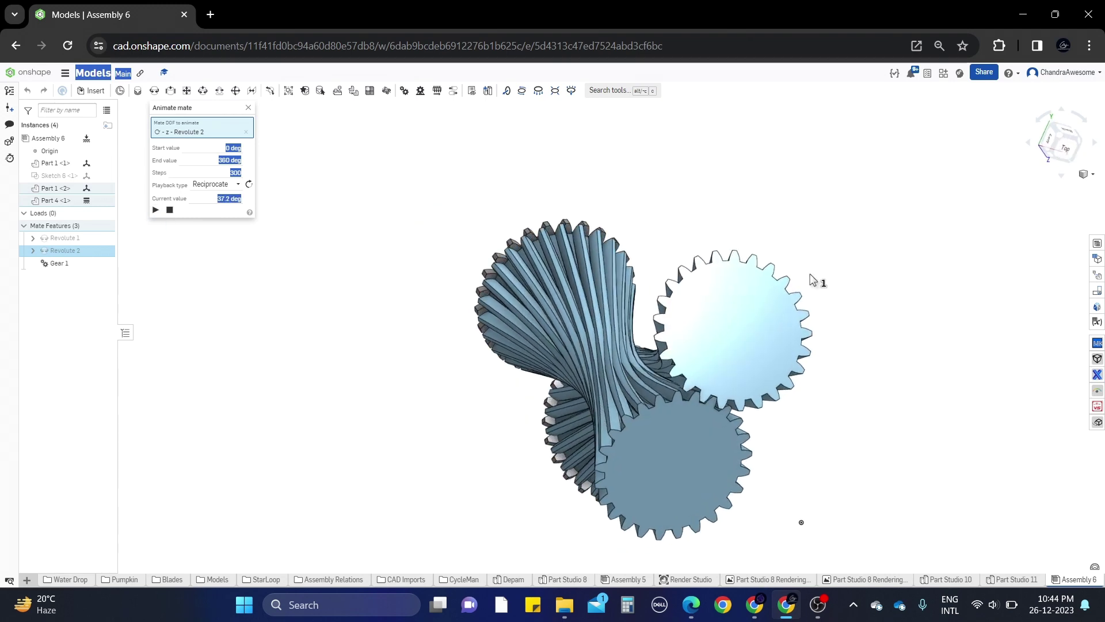
pyautogui.moveTo(812, 279); pyautogui.dragTo(780, 254, button='right')
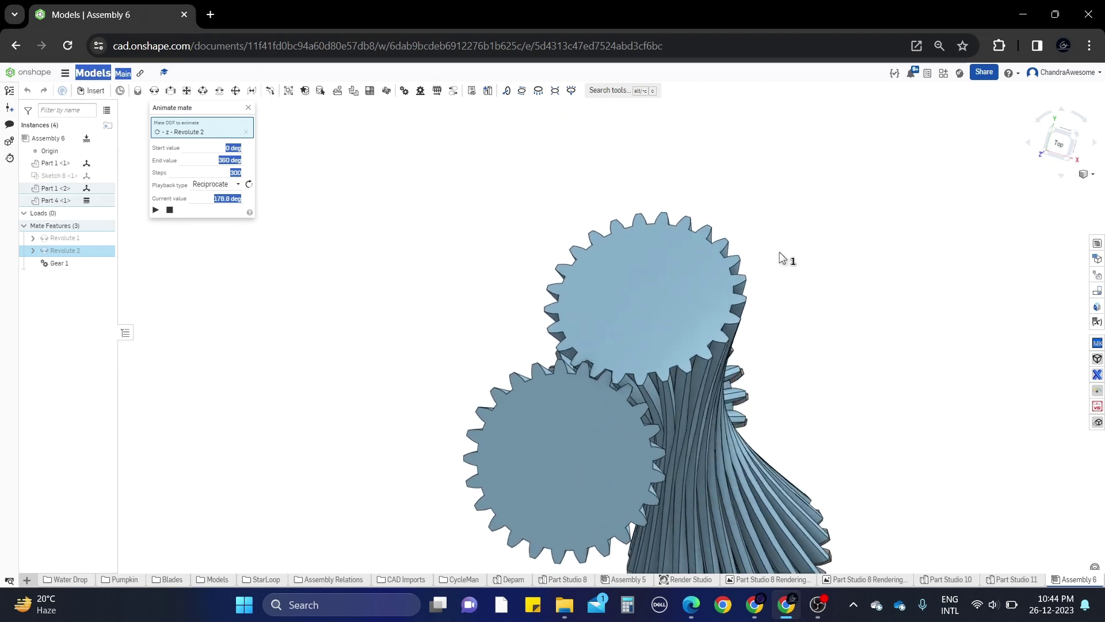
pyautogui.moveTo(780, 254); pyautogui.dragTo(728, 263, button='right')
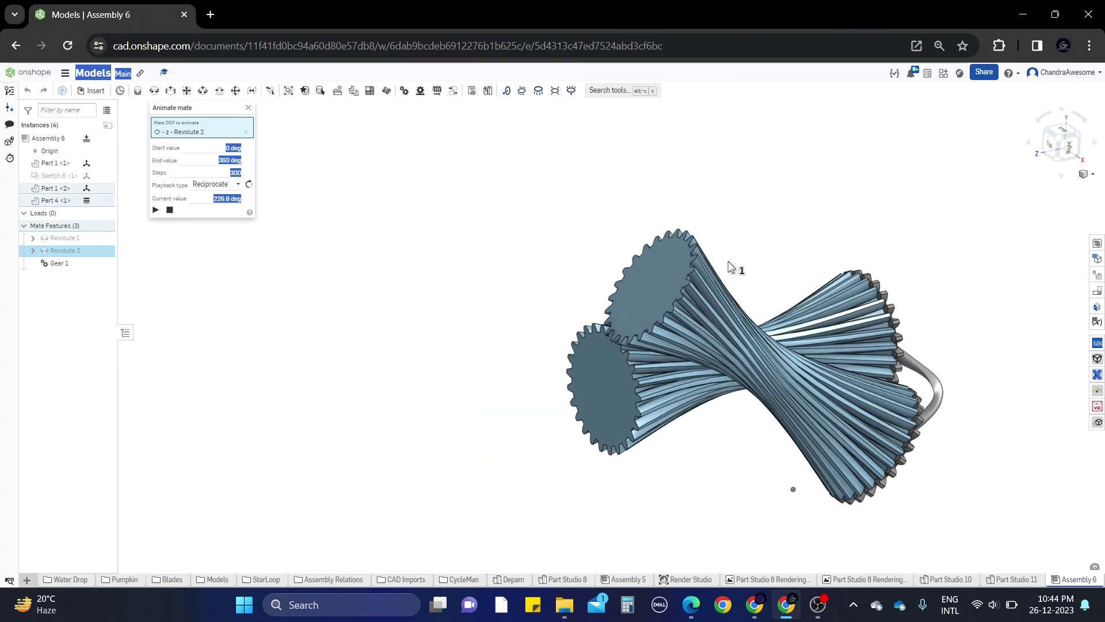
pyautogui.moveTo(728, 263); pyautogui.dragTo(548, 202, button='middle')
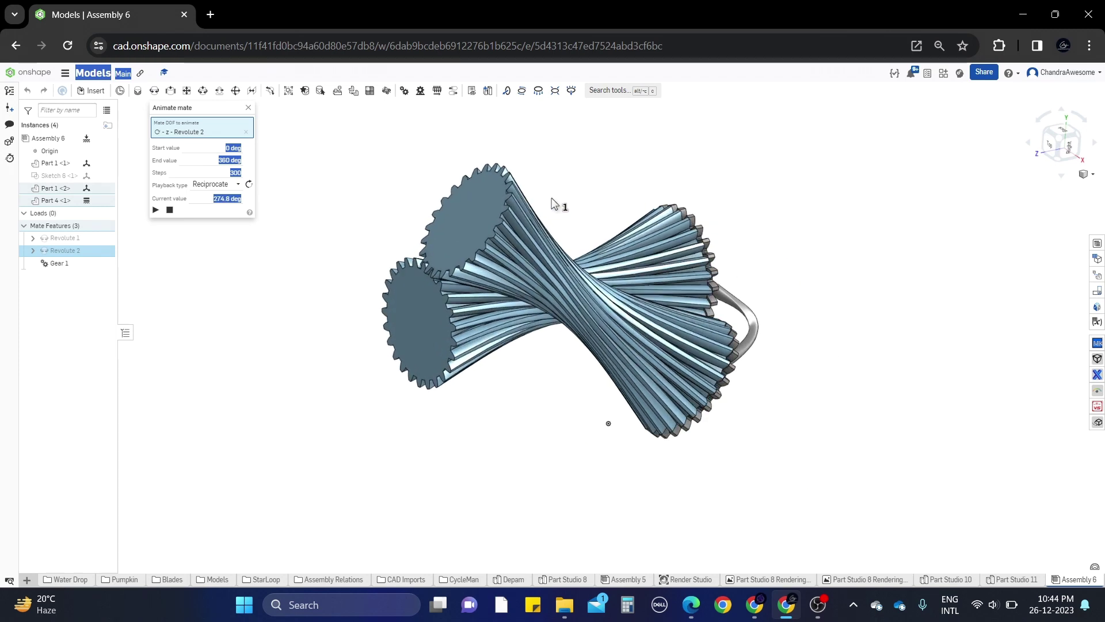